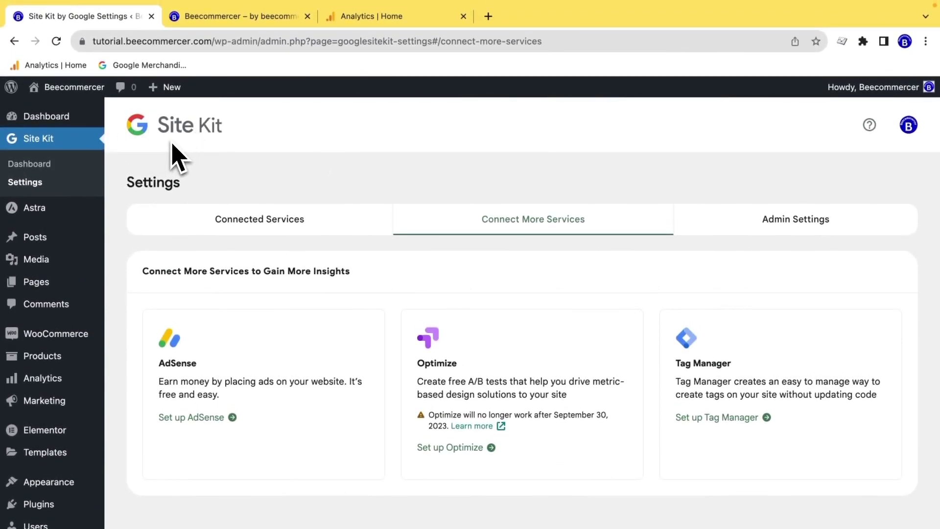
Step: Start the Tag Manager setup from Site Kit's additional services and open the account creation form
scroll(367, 268, down, 1)
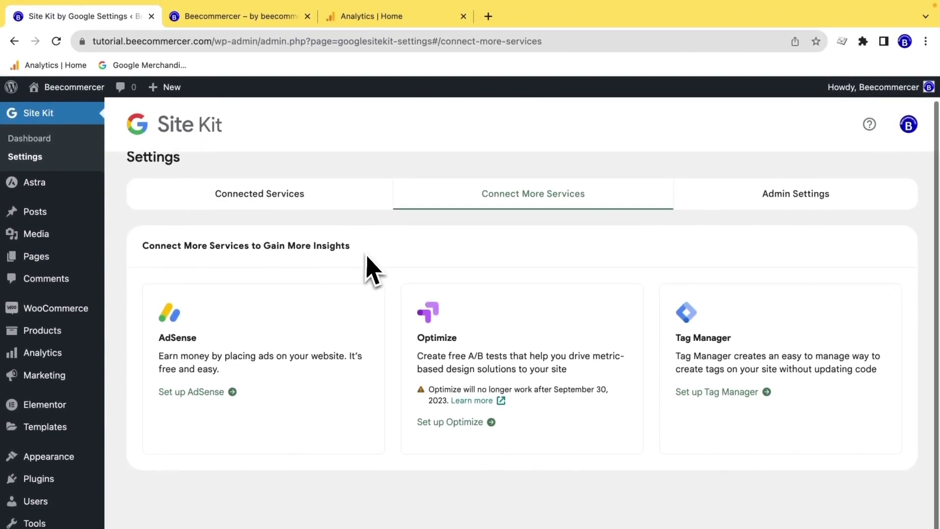
scroll(368, 268, up, 1)
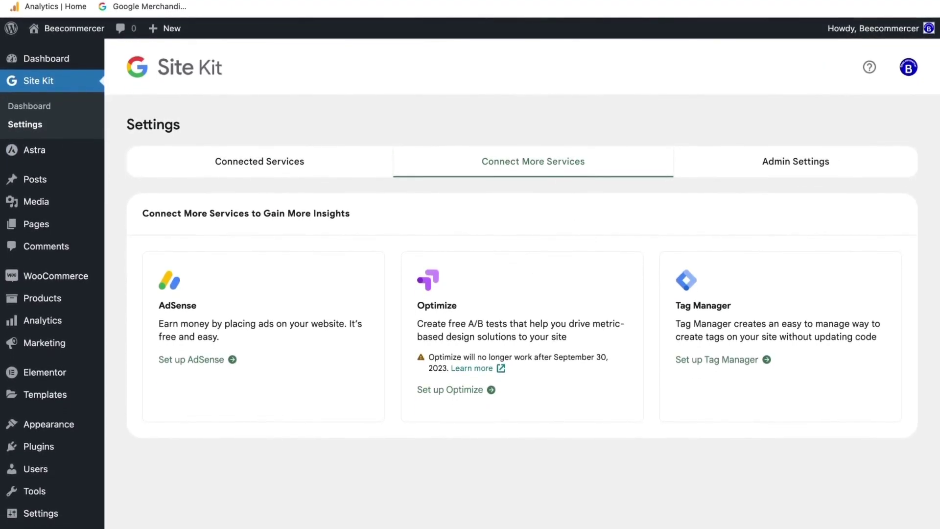
scroll(535, 214, down, 2)
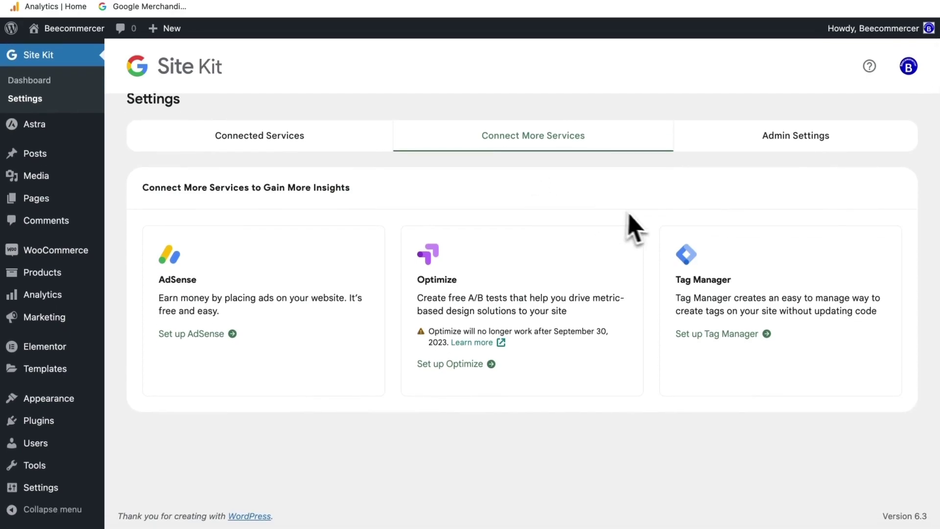
scroll(636, 226, up, 2)
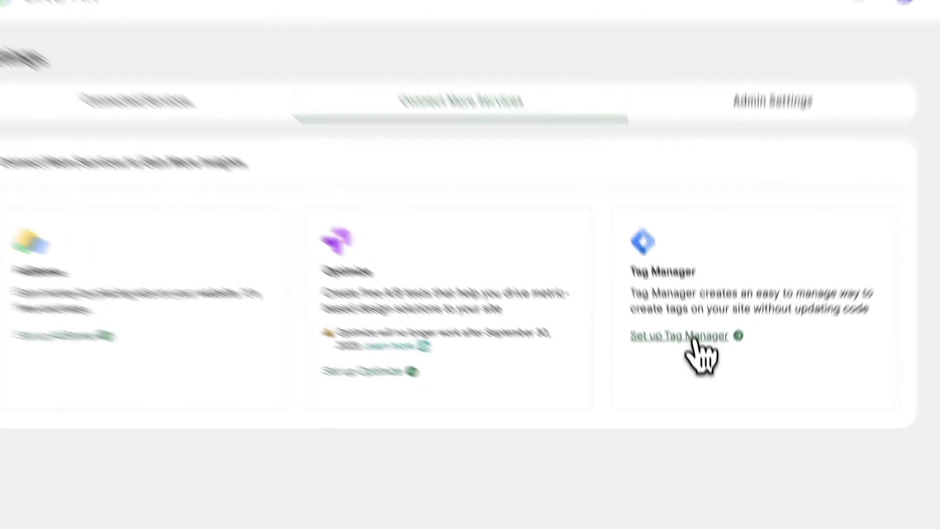
click(729, 360)
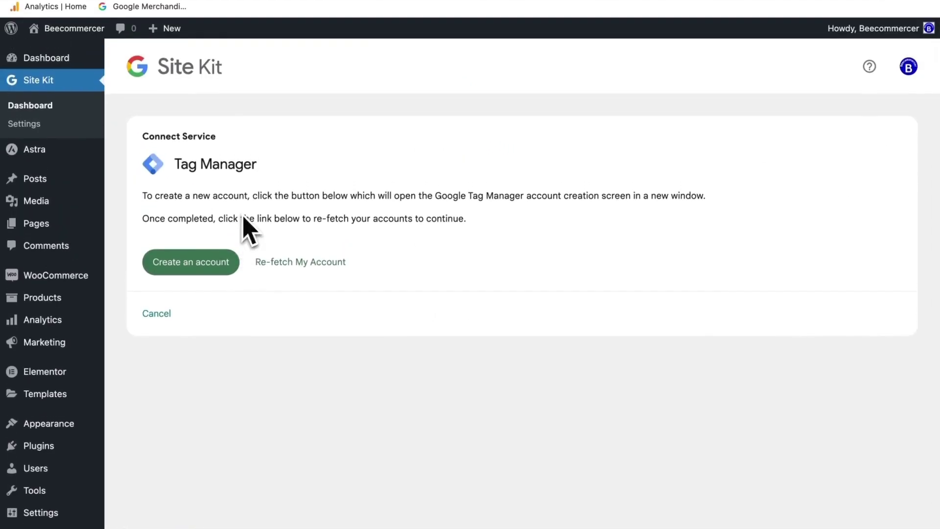
click(201, 268)
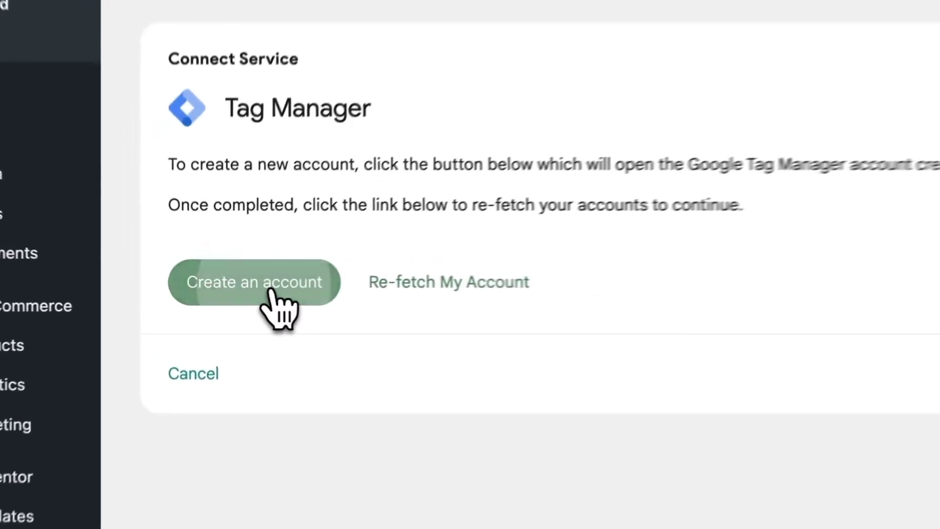
Step: Examine the account setup and container setup fields of the new account form
scroll(435, 182, down, 1)
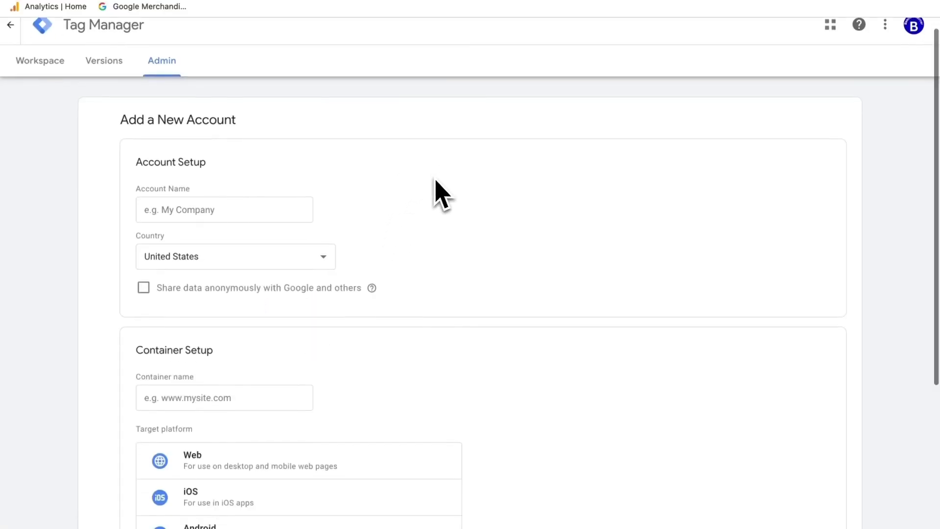
scroll(435, 181, down, 1)
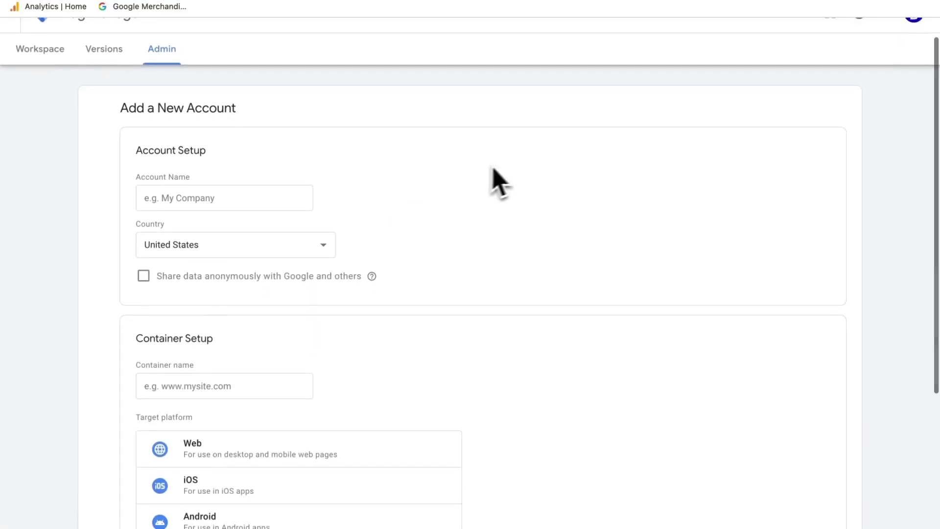
scroll(489, 174, up, 1)
scroll(510, 168, down, 1)
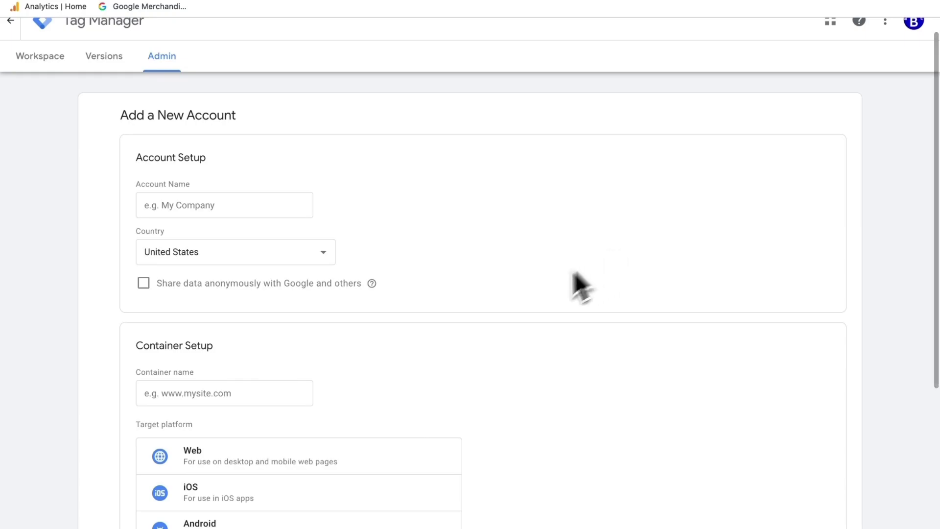
scroll(553, 293, down, 1)
scroll(528, 311, up, 2)
scroll(510, 264, down, 1)
scroll(506, 260, up, 1)
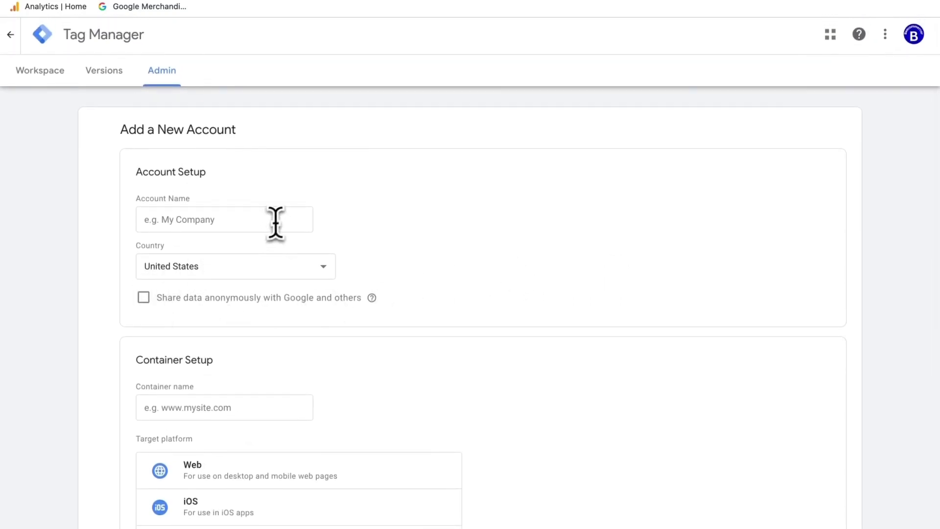
Step: Name the Tag Manager account Beecommercer and set its country to China
click(268, 225)
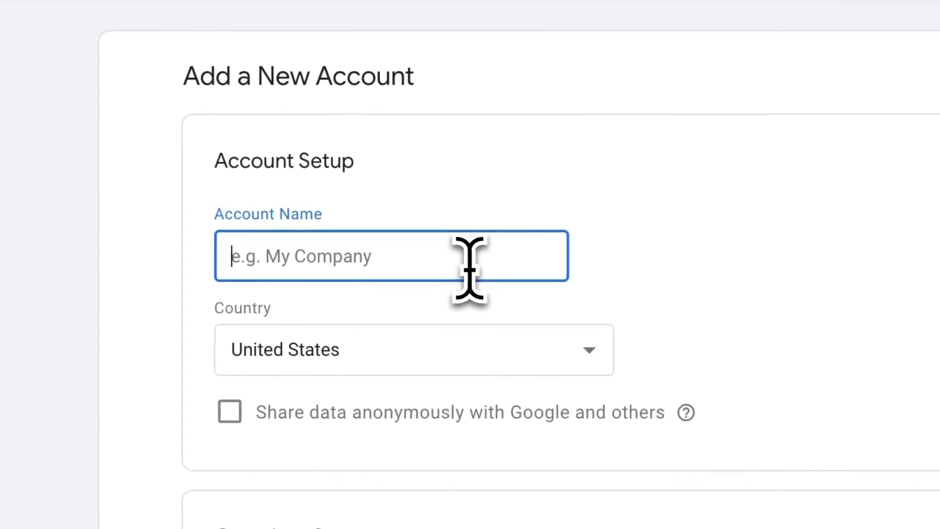
click(493, 342)
scroll(276, 166, up, 10)
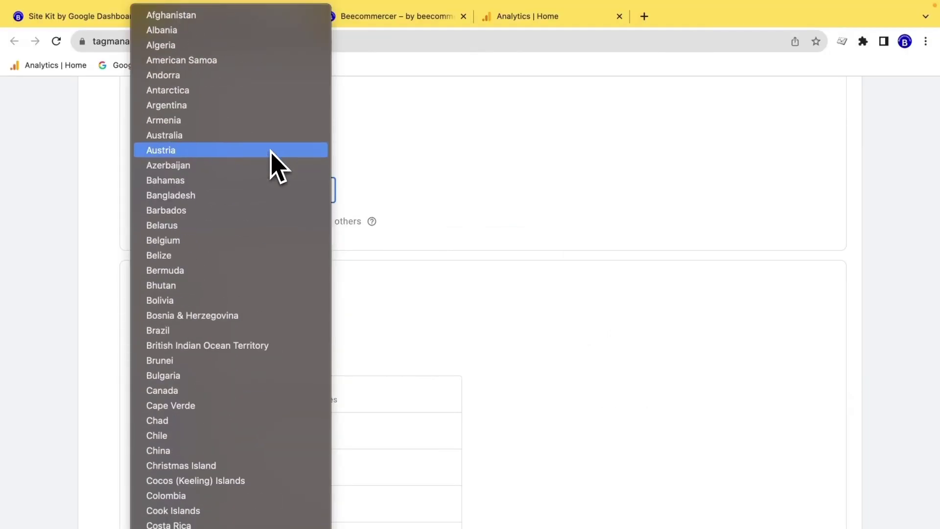
scroll(250, 362, down, 2)
click(251, 363)
scroll(260, 267, up, 3)
click(301, 151)
click(245, 431)
Step: Create a container named "Beecommercer tutorial" for the Web platform and dismiss the installation code dialog
scroll(245, 473, down, 1)
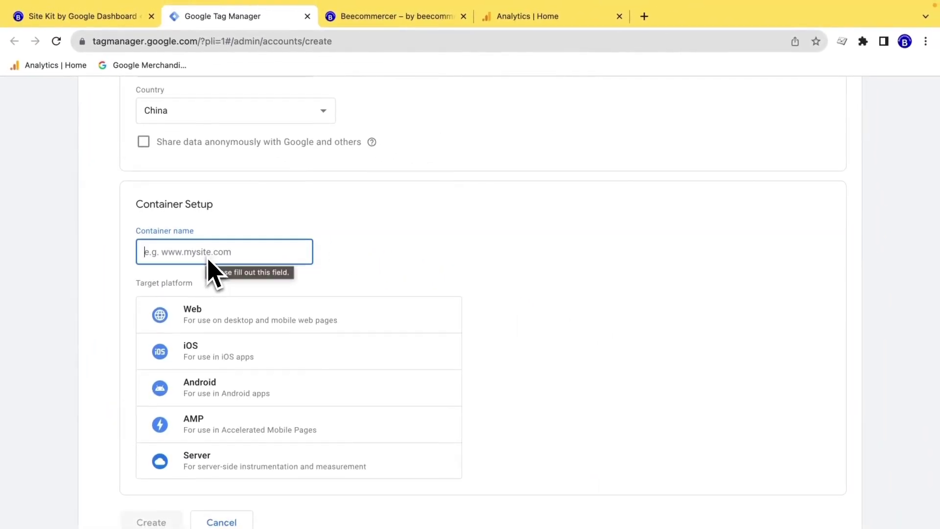
text(Beecommercer tutorial)
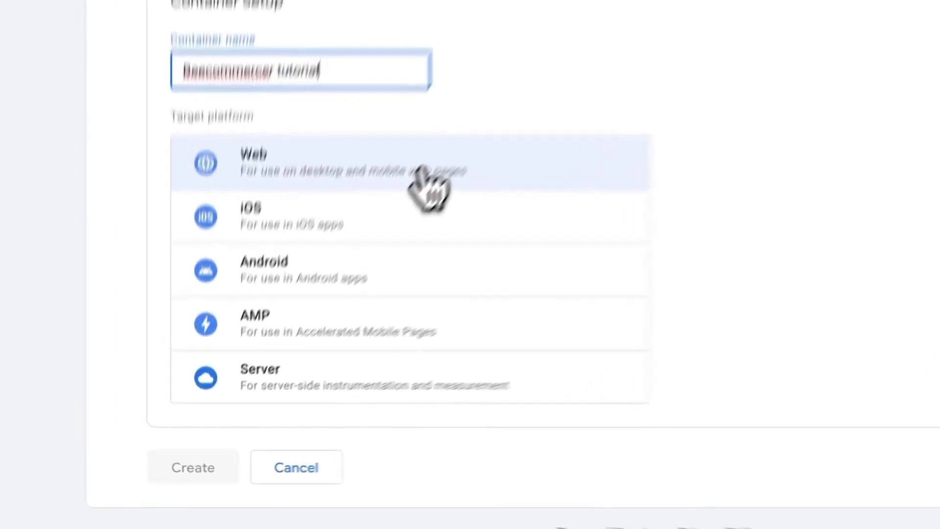
click(308, 265)
click(151, 465)
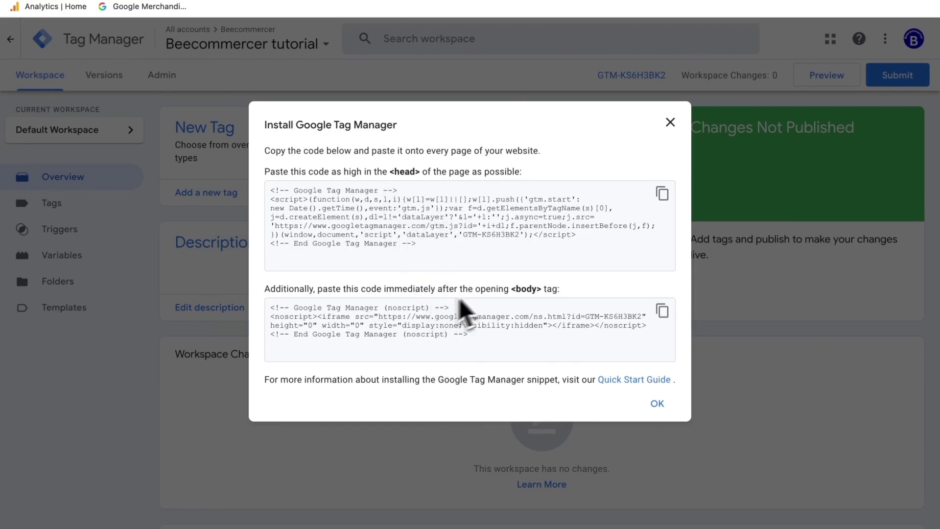
key(Escape)
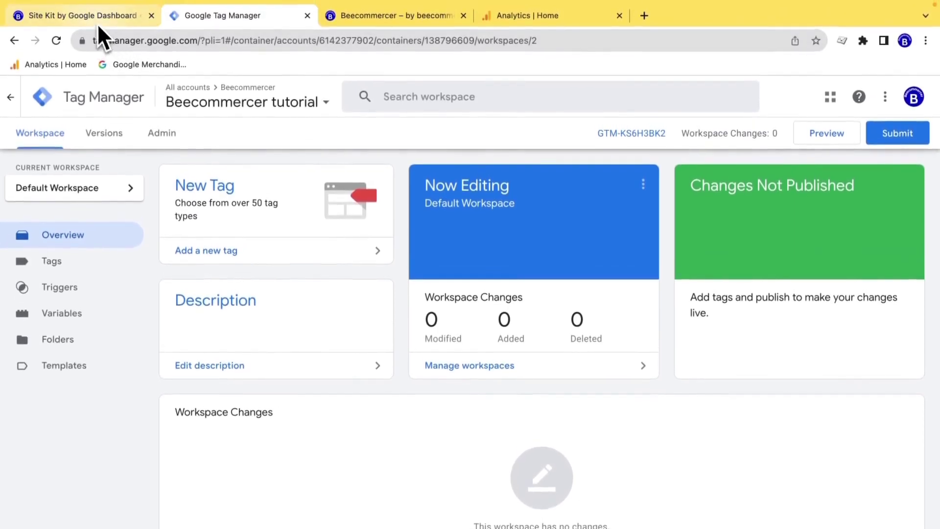
Step: Switch to Site Kit, re-fetch the Tag Manager account and confirm the connection to the Beecommercer tutorial container
click(98, 23)
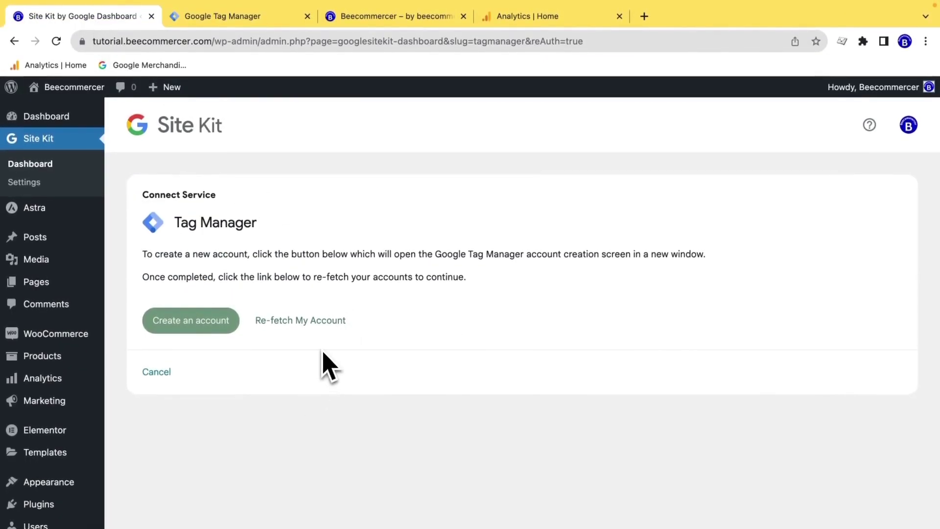
click(313, 323)
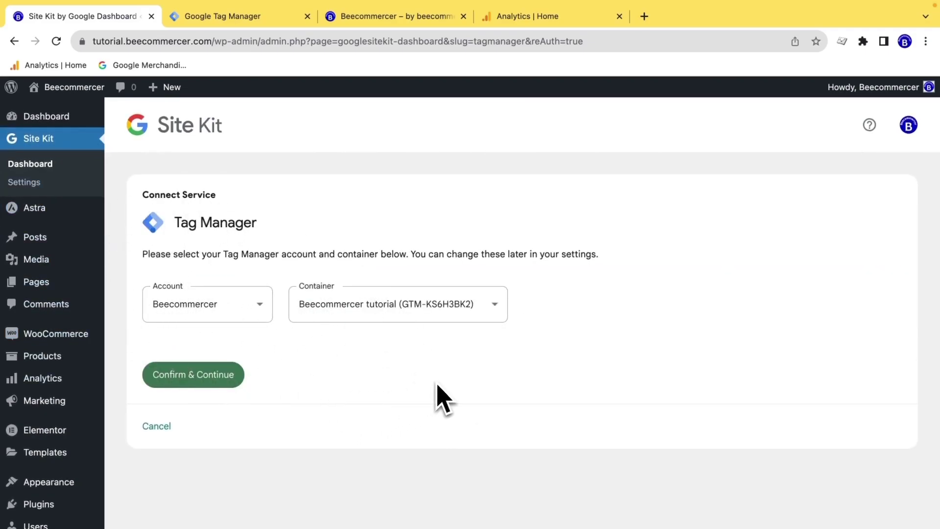
click(252, 383)
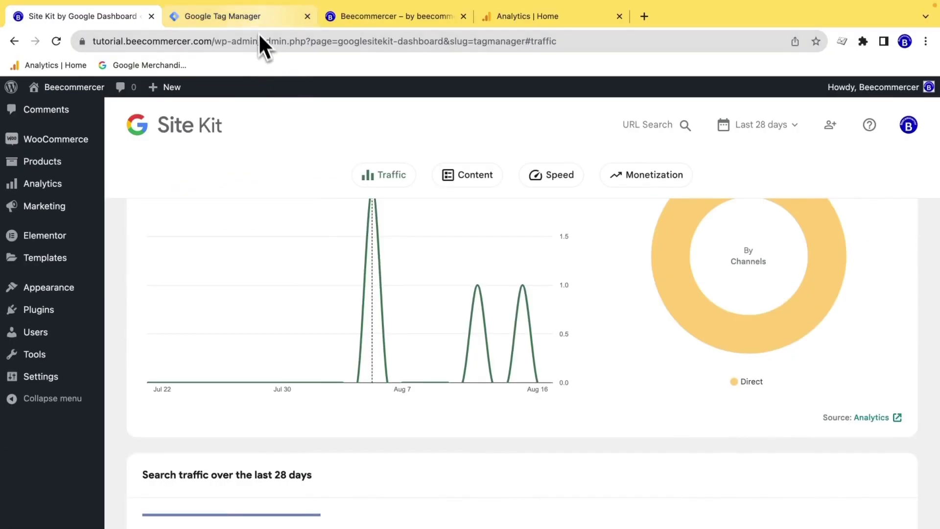
Step: Look over the new Tag Manager workspace and the traffic section of the Site Kit dashboard
click(258, 17)
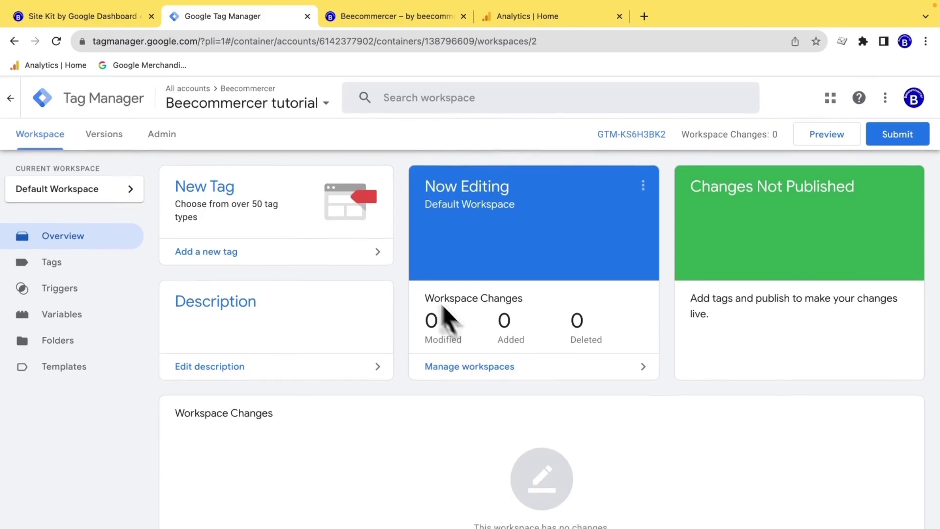
click(30, 17)
scroll(403, 273, up, 5)
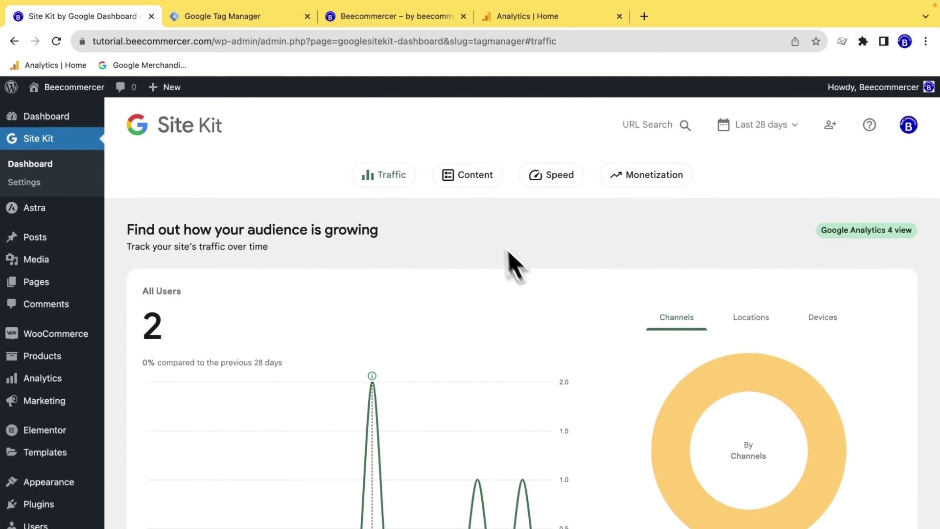
Step: In Tag Manager, enable the built-in scrolling variables Scroll Depth Threshold, Scroll Depth Units and Scroll Direction
click(263, 24)
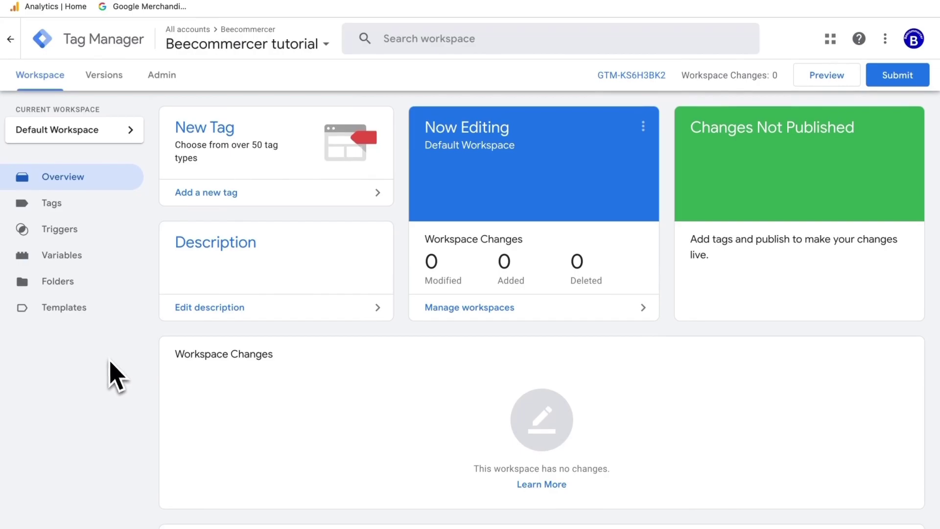
click(92, 265)
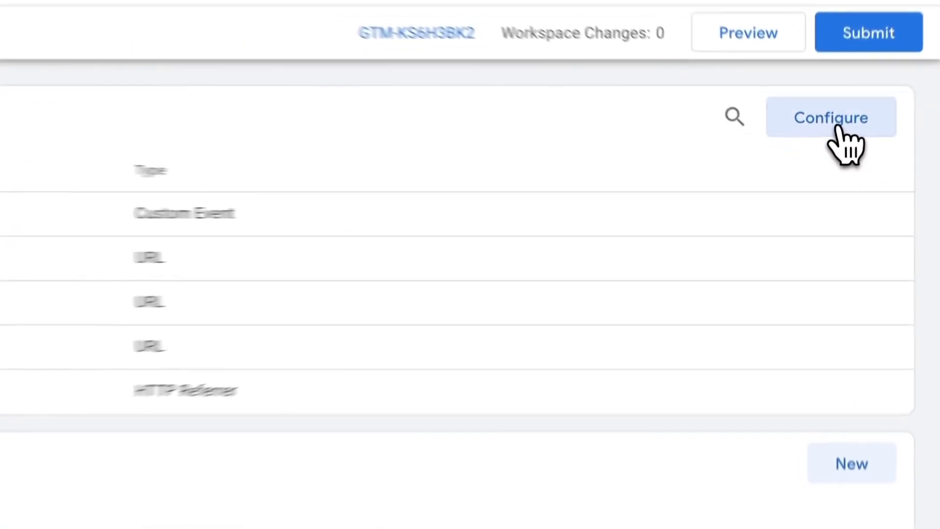
click(884, 194)
scroll(737, 423, down, 10)
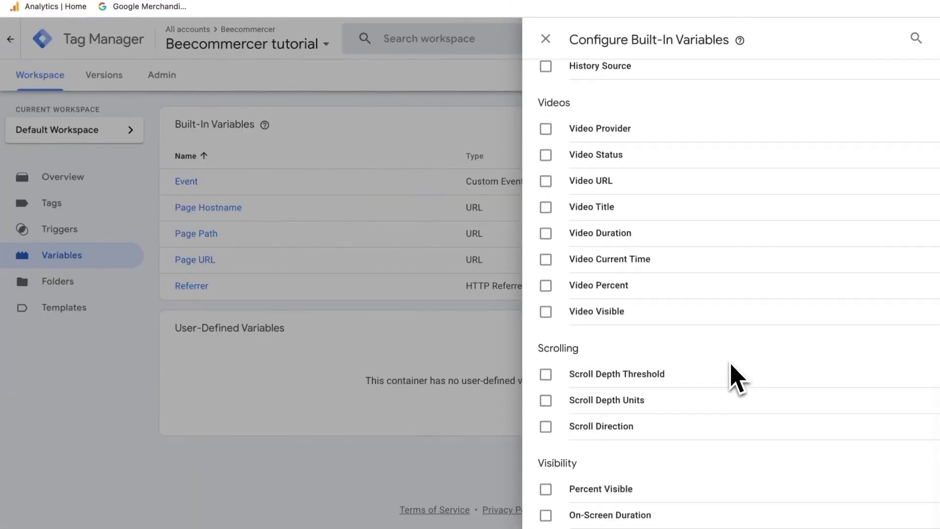
click(546, 374)
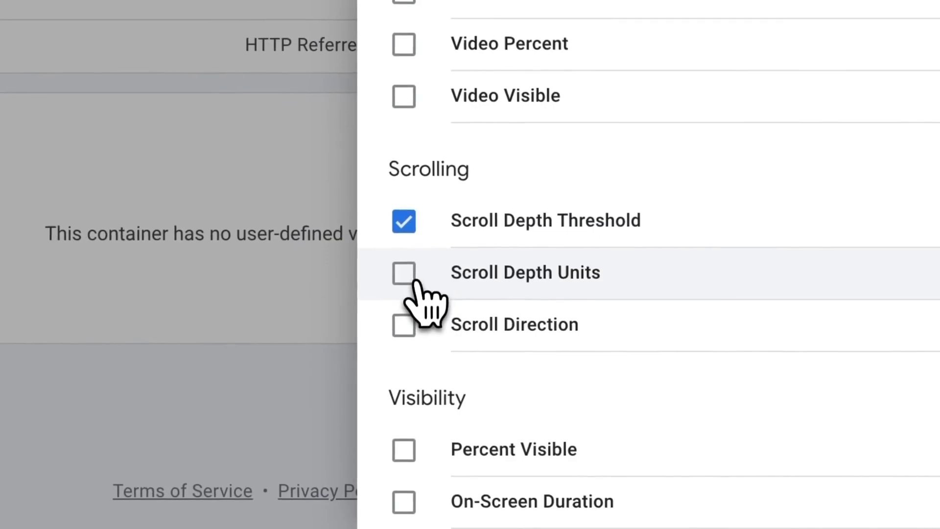
click(416, 284)
click(415, 333)
Step: Enable the built-in utility variables Environment Name, Container ID, Container Version, Random Number and HTML ID
scroll(646, 216, up, 10)
scroll(667, 303, down, 3)
scroll(602, 240, up, 1)
scroll(595, 221, up, 2)
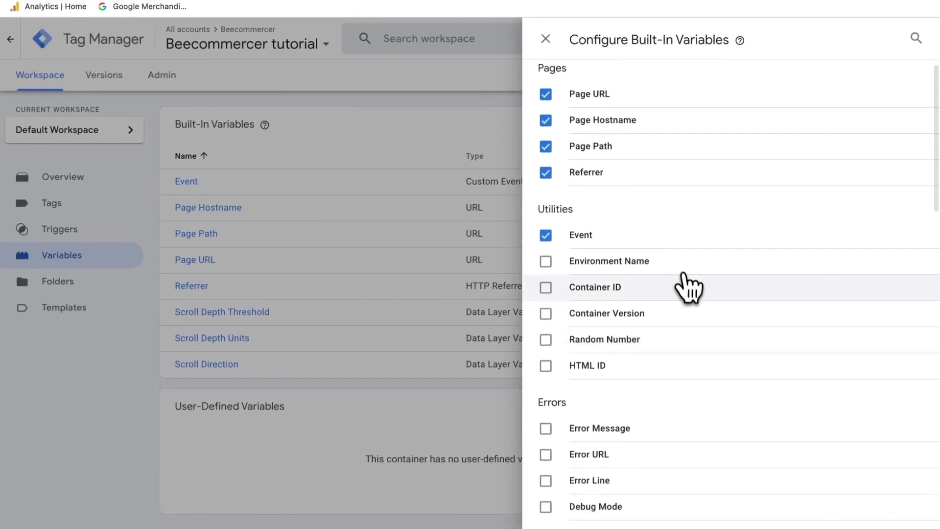
scroll(688, 284, down, 1)
scroll(671, 271, down, 1)
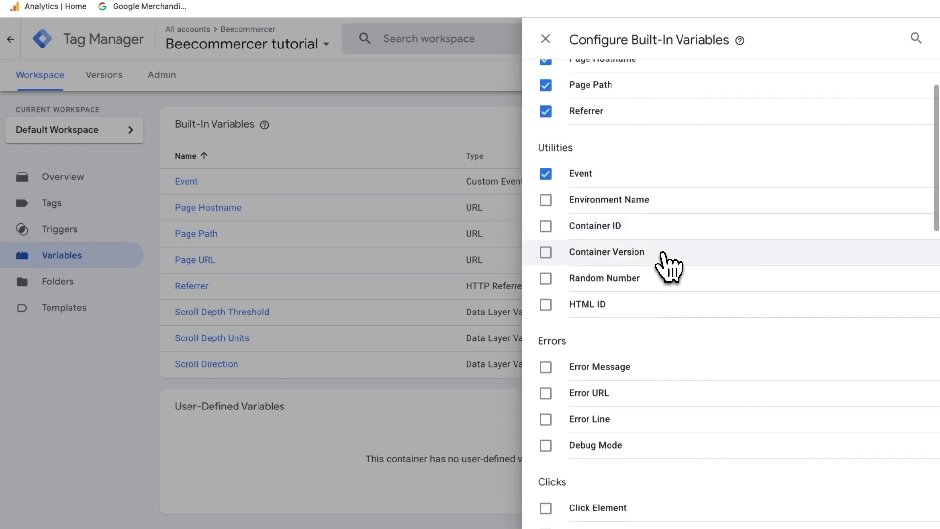
click(546, 201)
click(547, 226)
click(547, 252)
click(547, 278)
click(548, 304)
Step: Enable the built-in error variables Error Message, Error URL, Error Line and Debug Mode
scroll(589, 357, down, 3)
click(546, 221)
click(546, 246)
click(545, 299)
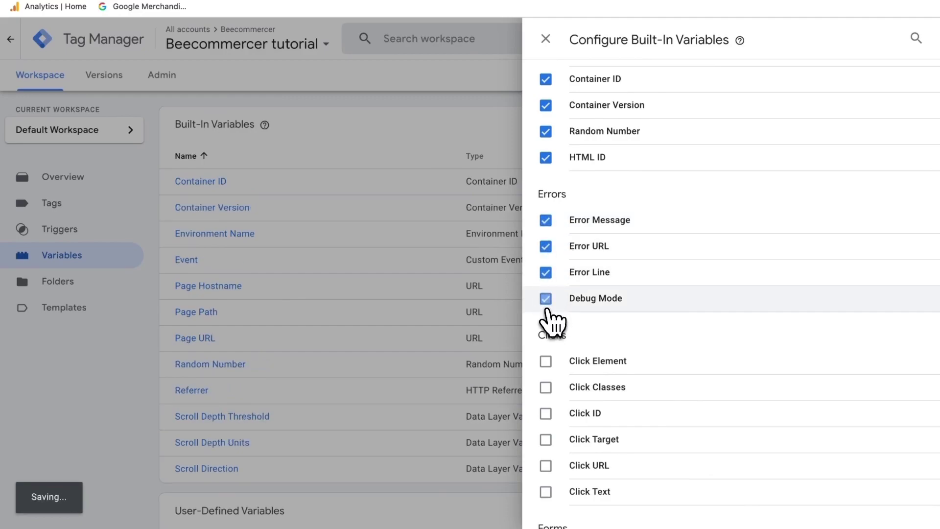
Step: Enable the built-in click variables Click Element, Click Classes, Click ID, Click Target, Click URL and Click Text
scroll(550, 293, down, 3)
click(545, 180)
click(545, 206)
click(545, 232)
scroll(636, 319, down, 1)
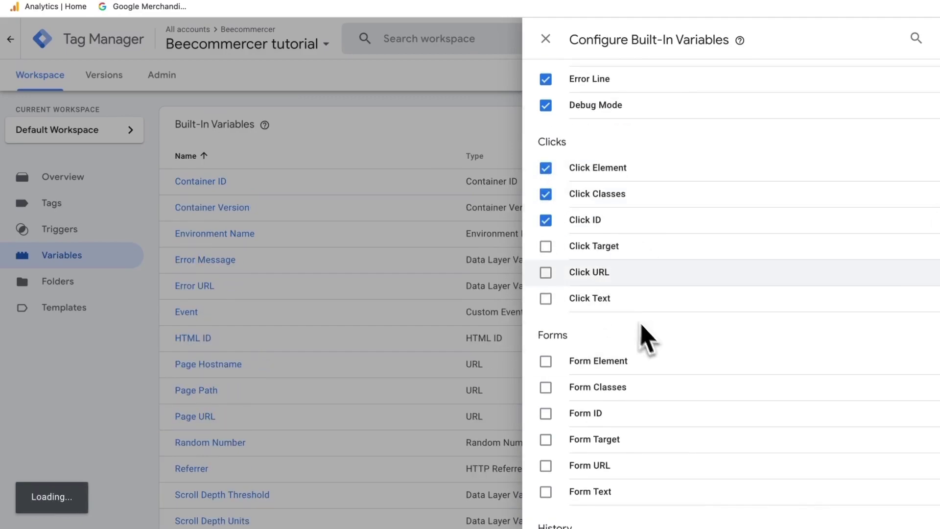
scroll(628, 323, down, 1)
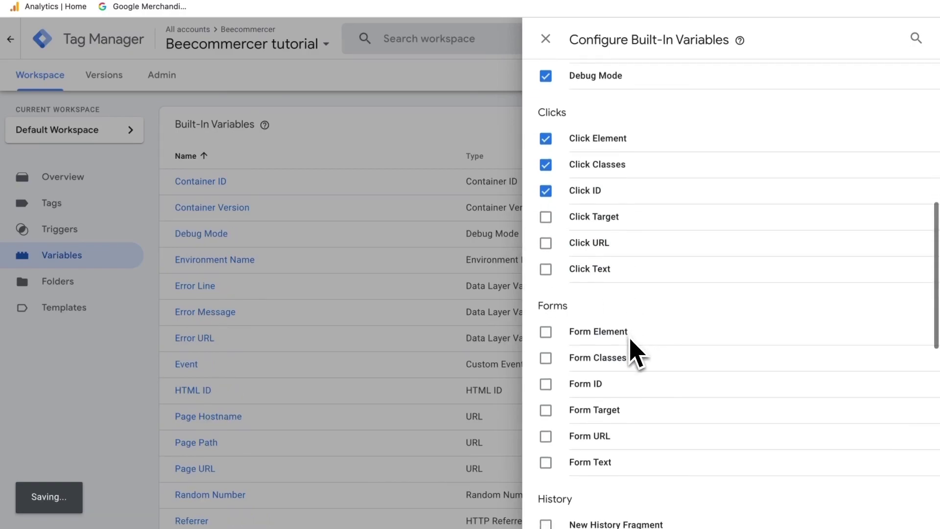
click(593, 222)
click(549, 245)
click(549, 268)
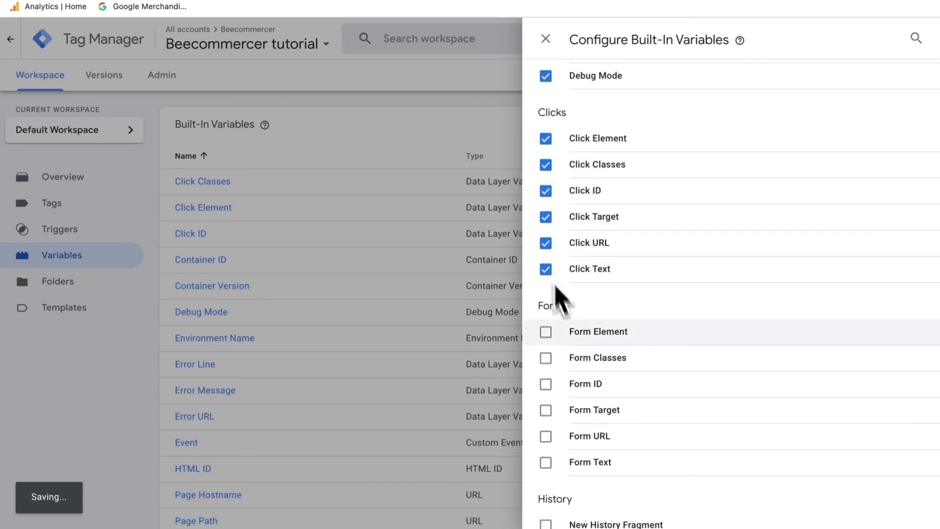
Step: Enable the built-in form variables Form Element, Form Classes, Form ID, Form Target, Form URL and Form Text
click(545, 332)
click(545, 357)
click(545, 383)
click(545, 409)
click(545, 436)
click(546, 461)
Step: Enable all five built-in history variables, from New History Fragment to History Source
scroll(553, 319, down, 6)
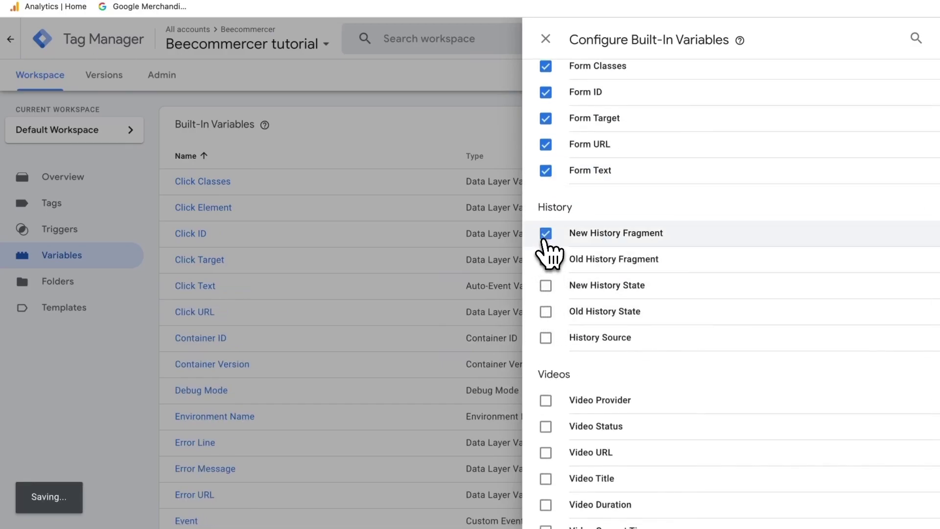
click(546, 259)
click(546, 285)
click(546, 312)
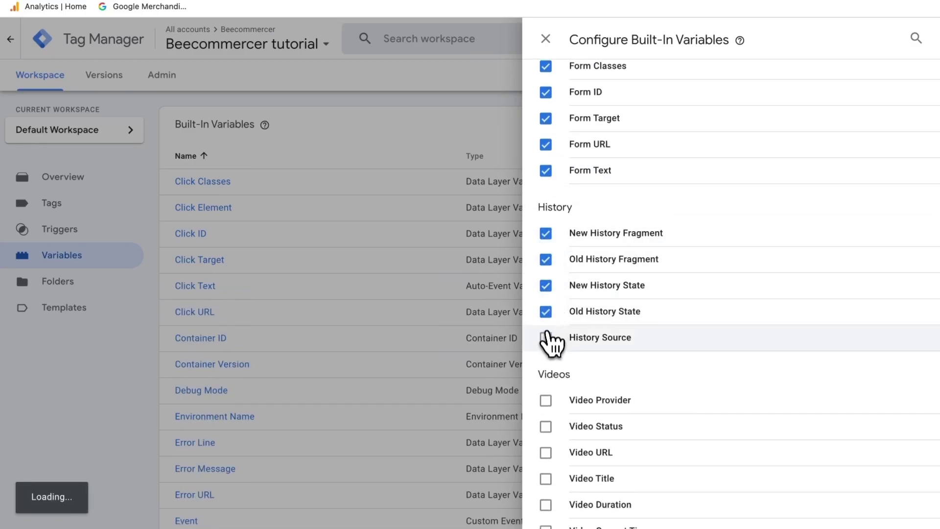
click(545, 336)
Step: Enable all built-in video variables, from Video Provider to Video Visible, and the On-Screen Duration visibility variable
scroll(550, 343, down, 4)
click(546, 228)
click(547, 254)
click(546, 280)
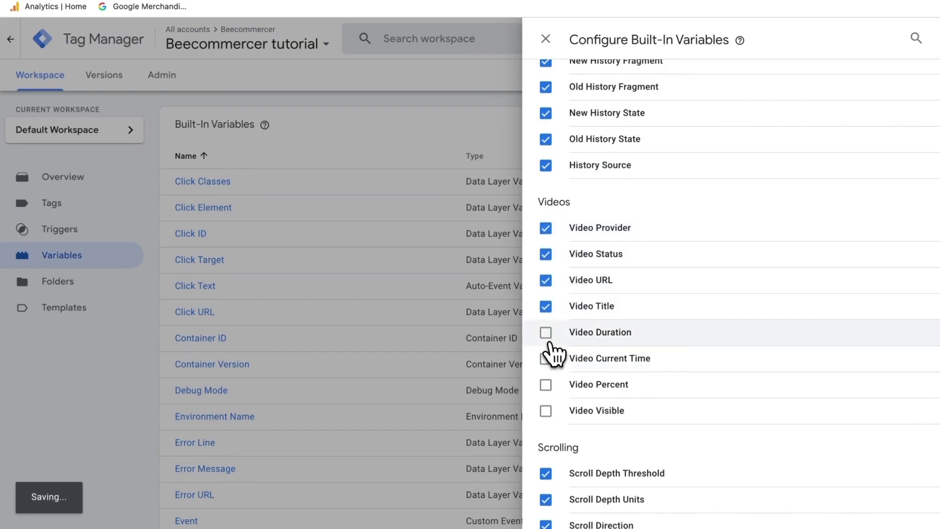
click(547, 357)
scroll(549, 361, down, 2)
click(546, 311)
click(546, 285)
click(545, 514)
scroll(609, 356, up, 8)
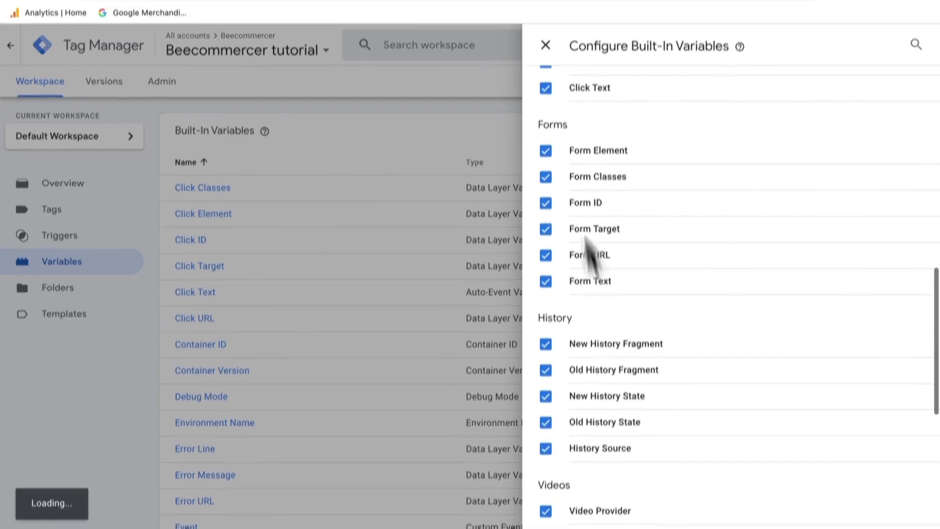
Step: Close the built-in variable configuration and look through the list of enabled variables
click(545, 95)
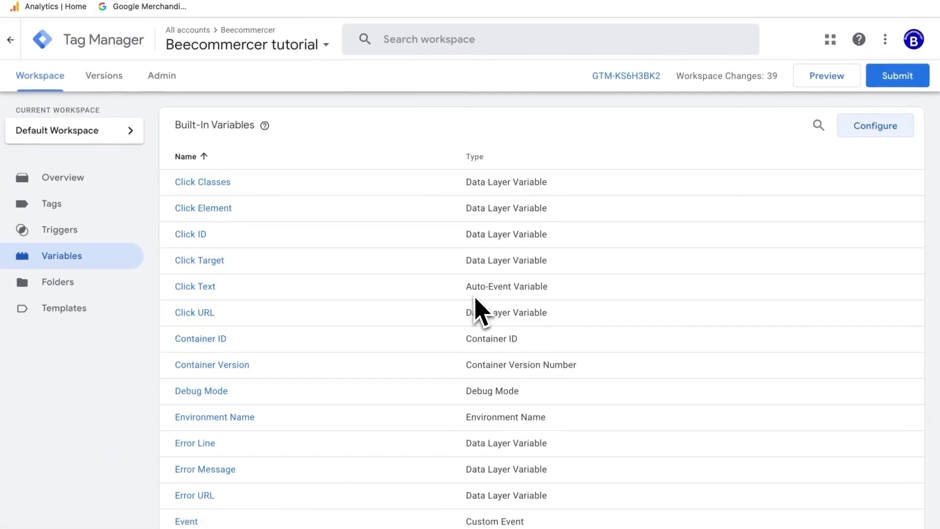
scroll(483, 313, down, 1)
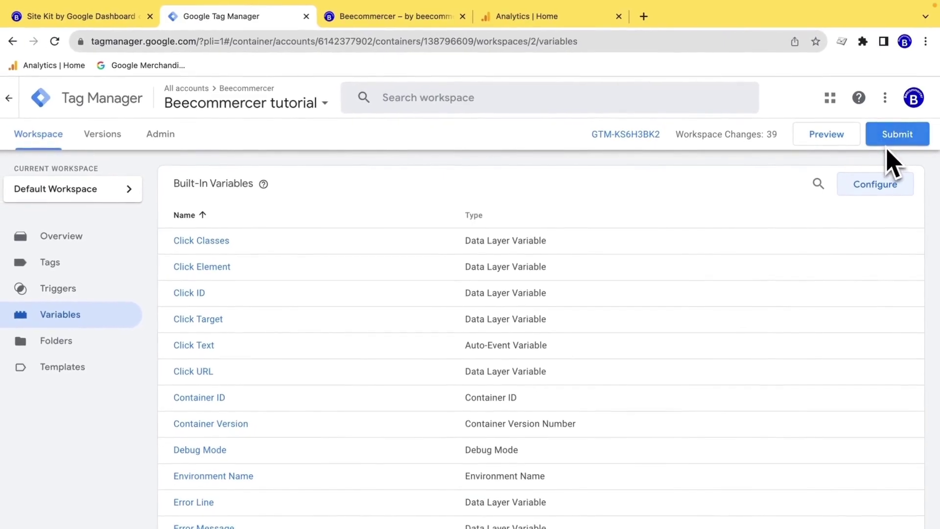
scroll(692, 413, down, 4)
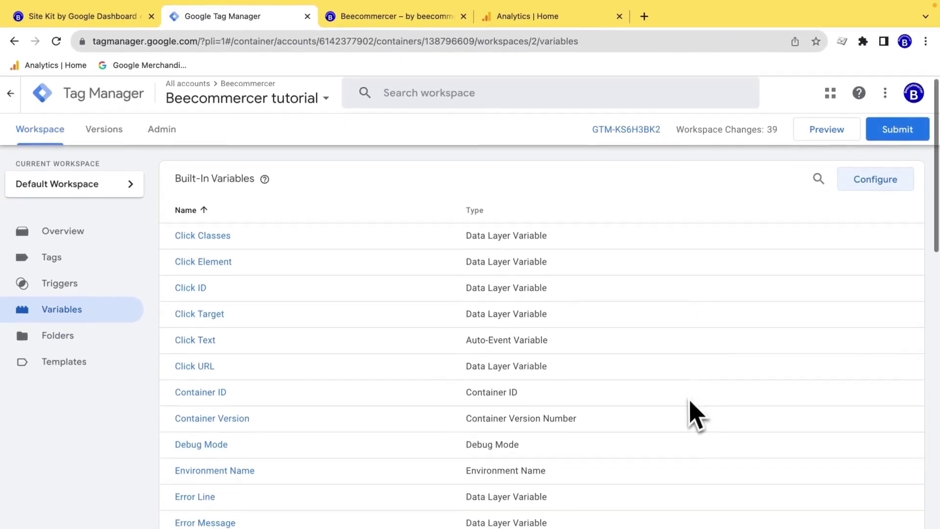
scroll(692, 416, up, 4)
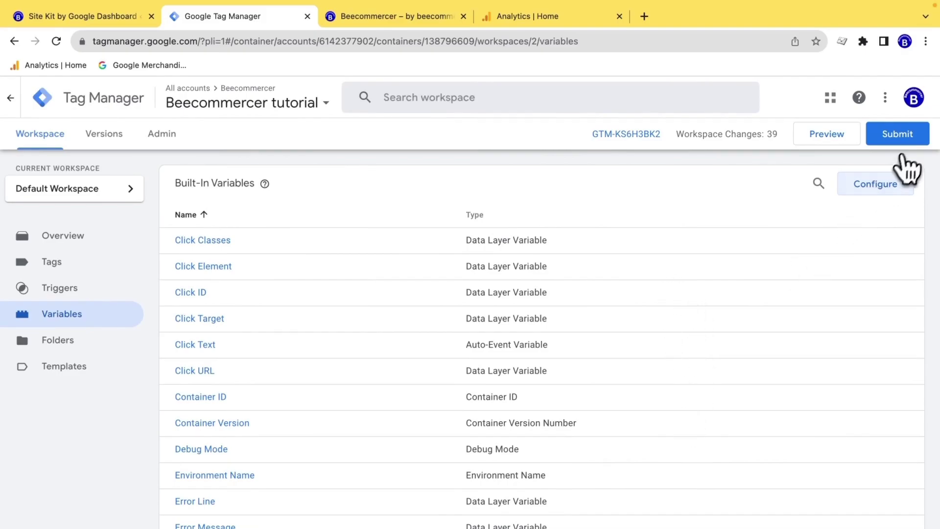
Step: Submit the workspace changes and publish them to the Live environment without a version name or description
click(898, 135)
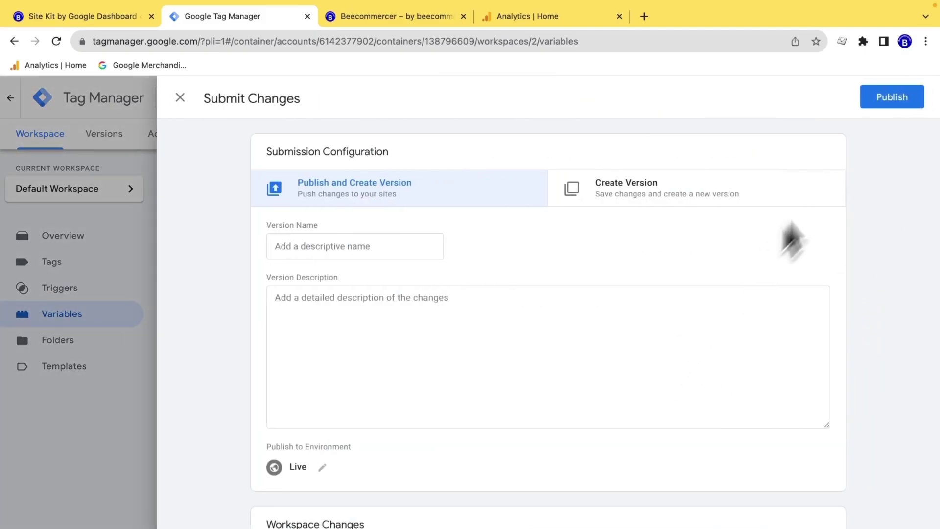
click(891, 97)
click(412, 358)
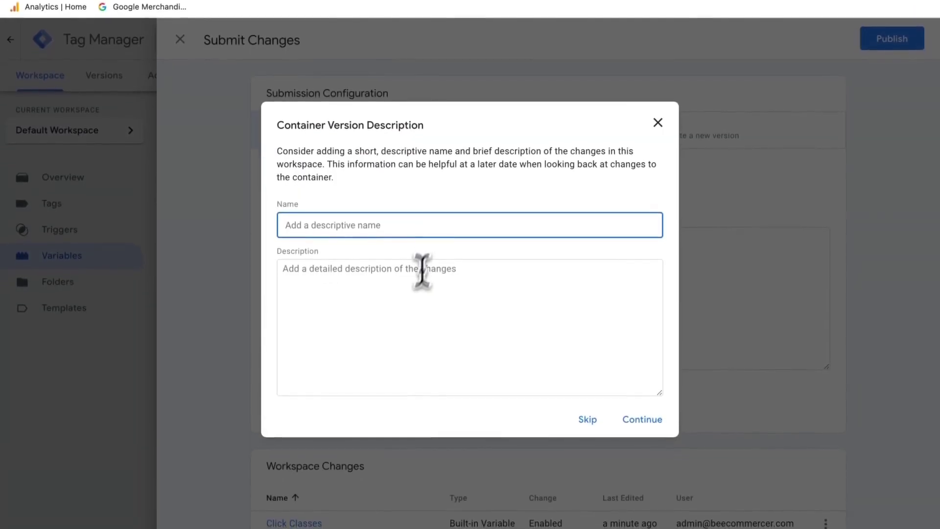
click(388, 235)
click(390, 292)
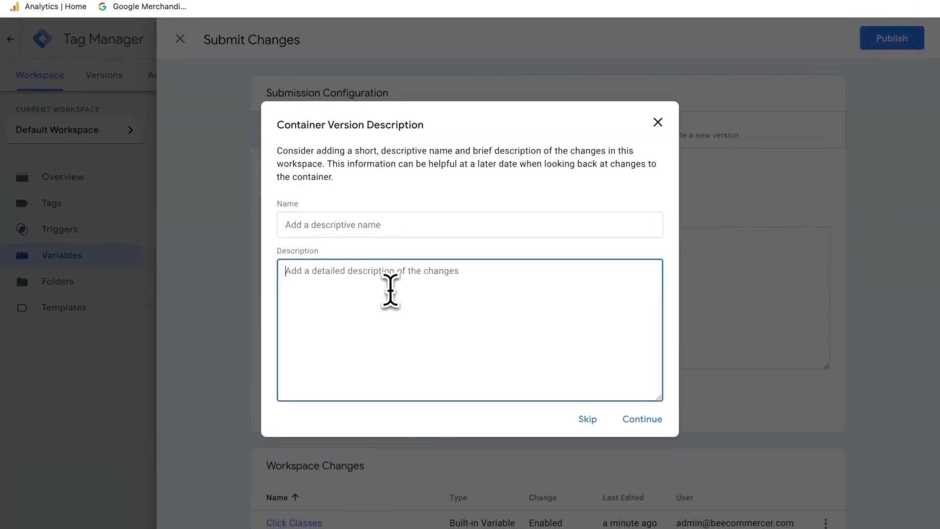
click(369, 232)
click(372, 283)
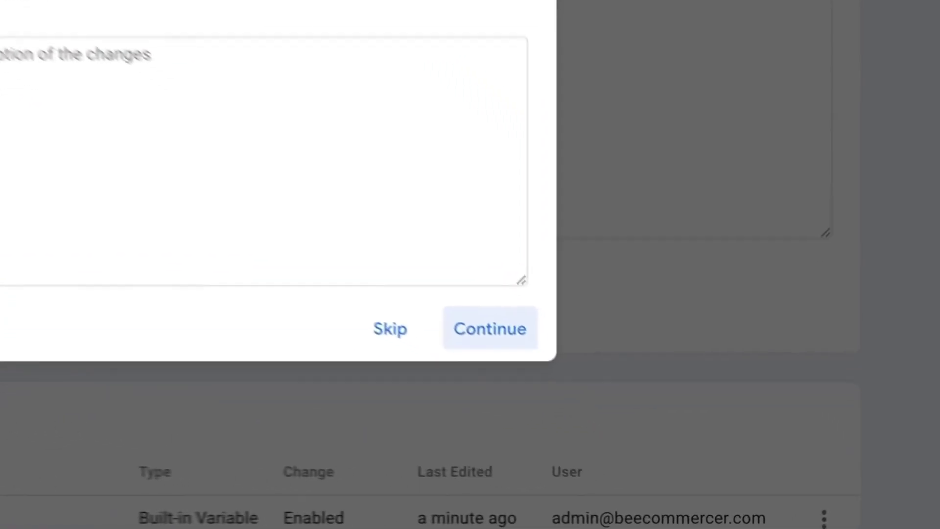
click(642, 419)
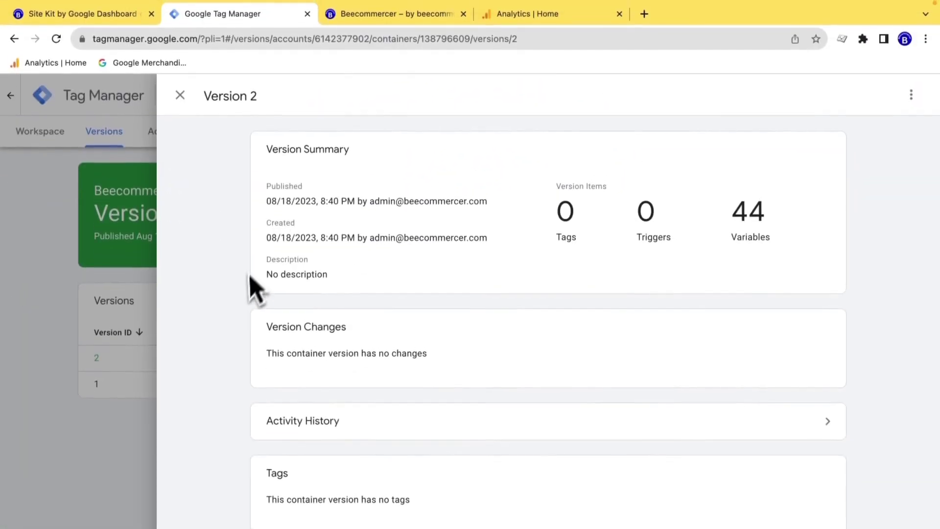
Step: Close the published version's summary and return to the workspace overview
click(180, 98)
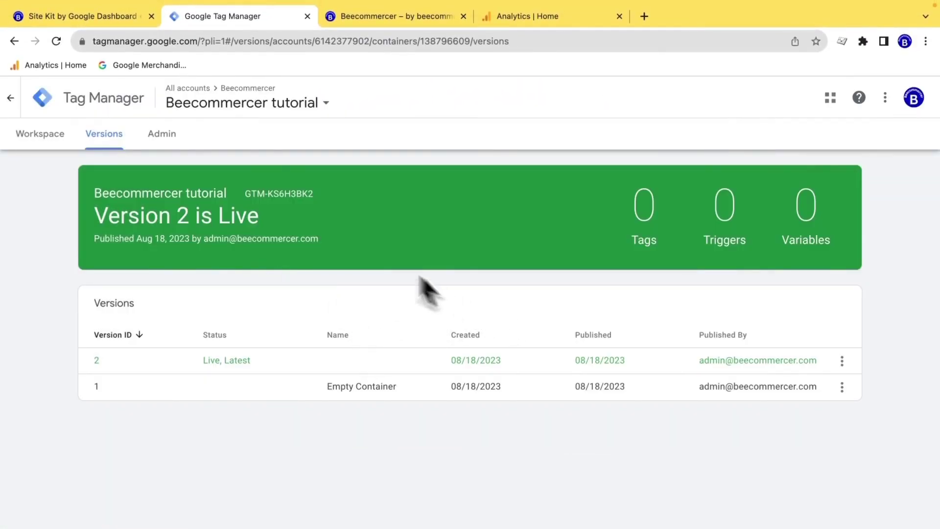
click(45, 142)
scroll(769, 436, down, 1)
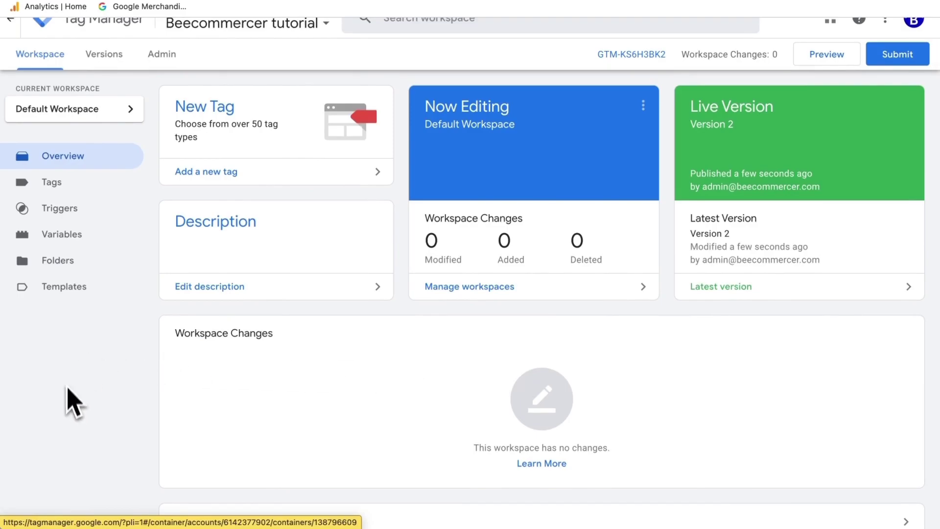
Step: Create a new trigger in the workspace and choose Scroll Depth as its trigger type
click(74, 219)
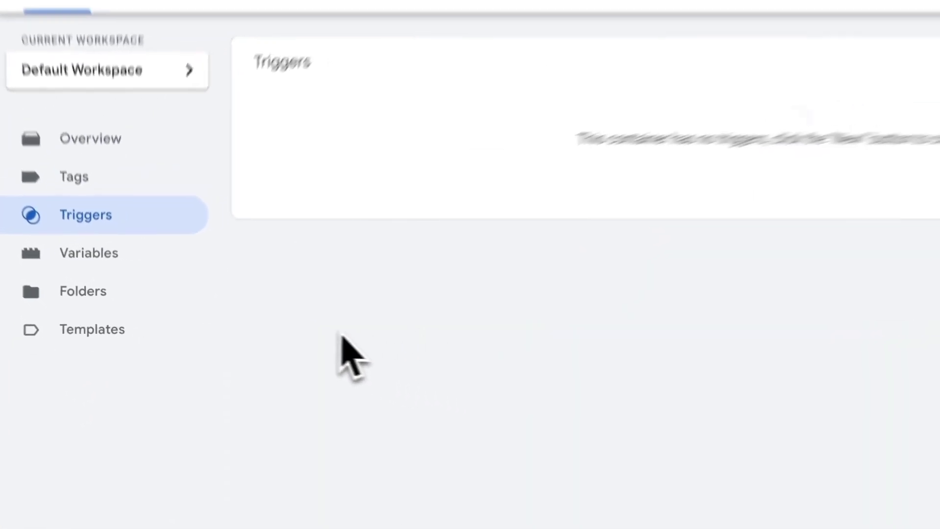
click(930, 119)
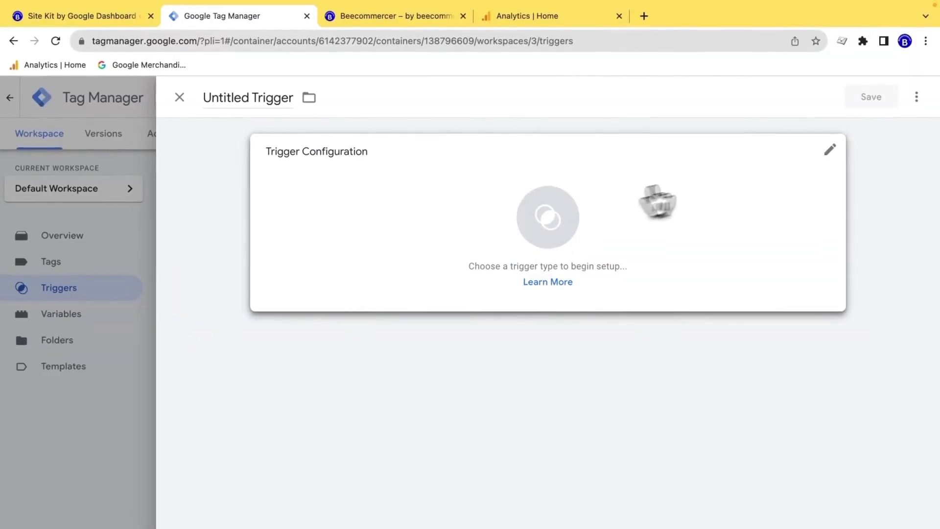
click(744, 186)
scroll(738, 336, down, 3)
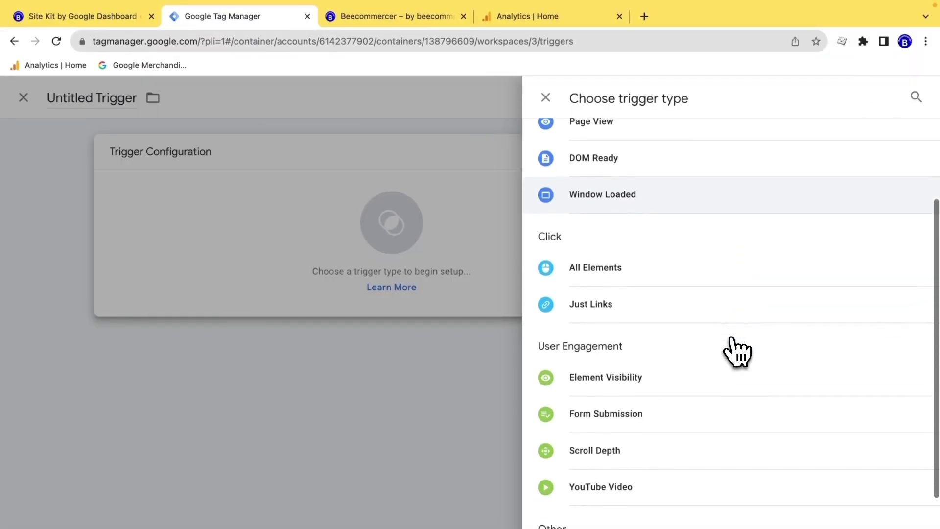
scroll(737, 350, down, 2)
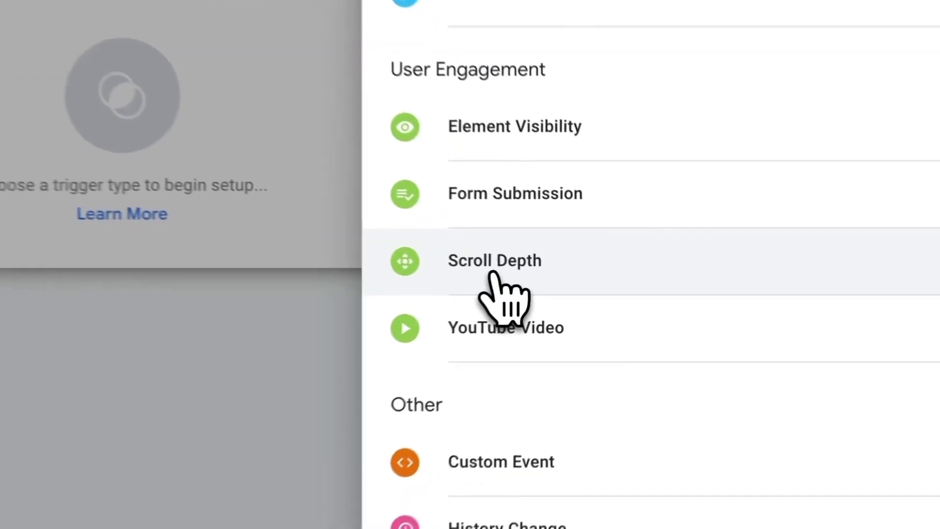
click(492, 273)
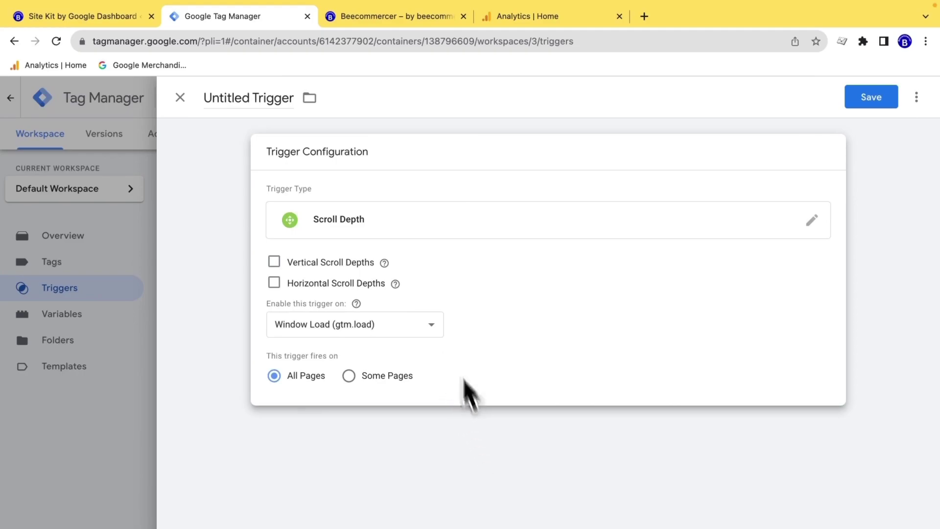
Step: Switch to the Beecommercer store website and examine how far the homepage scrolls from header to footer
click(405, 19)
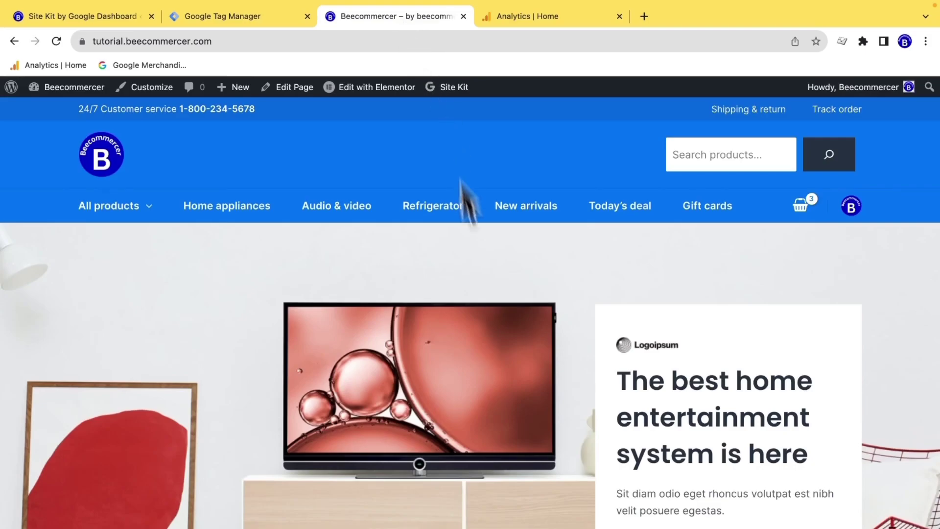
scroll(485, 372, down, 3)
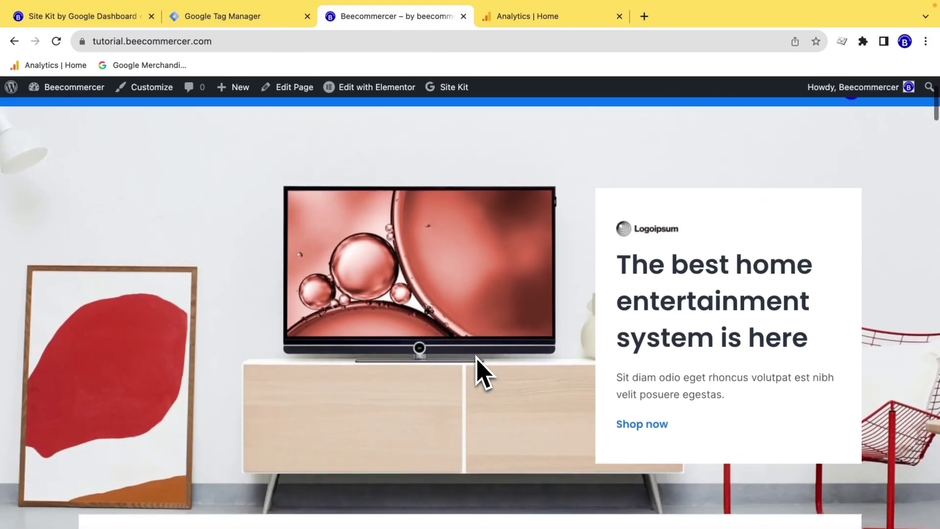
scroll(470, 313, down, 3)
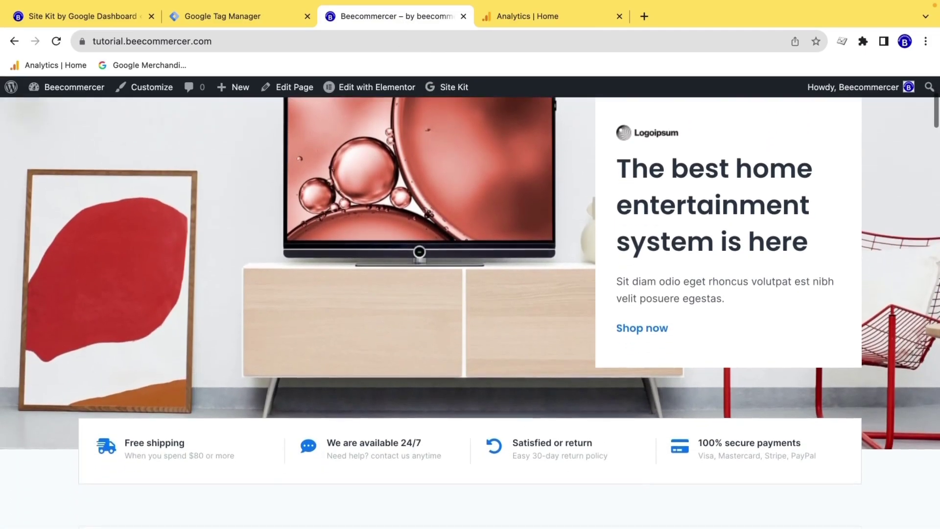
scroll(921, 264, down, 15)
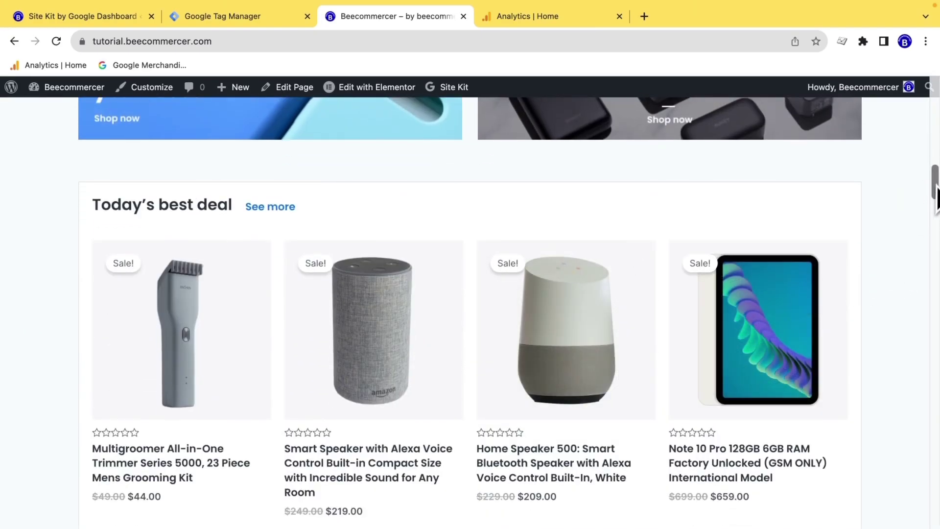
scroll(927, 343, down, 20)
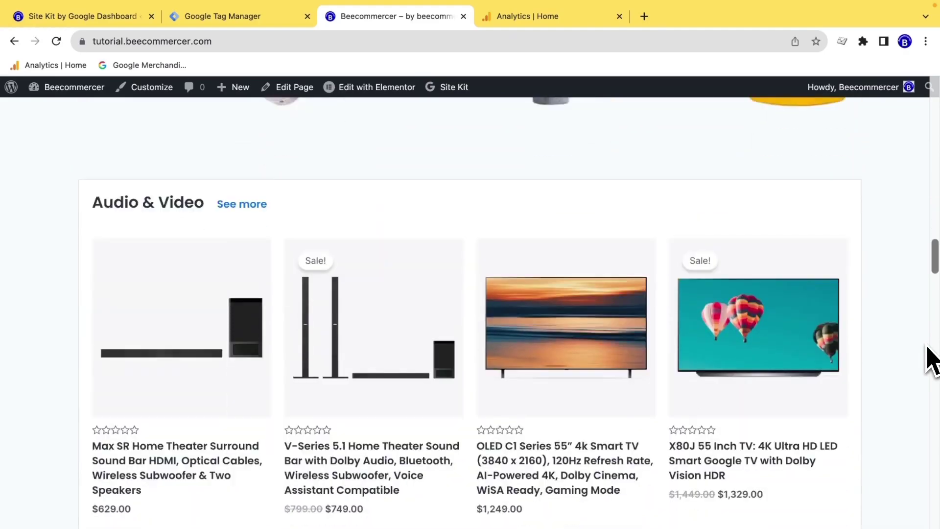
scroll(902, 346, down, 20)
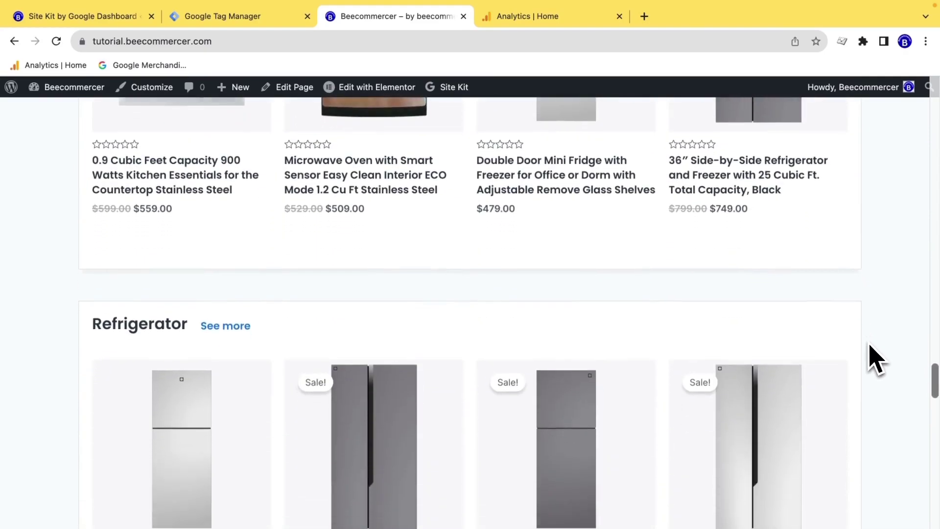
scroll(870, 345, down, 20)
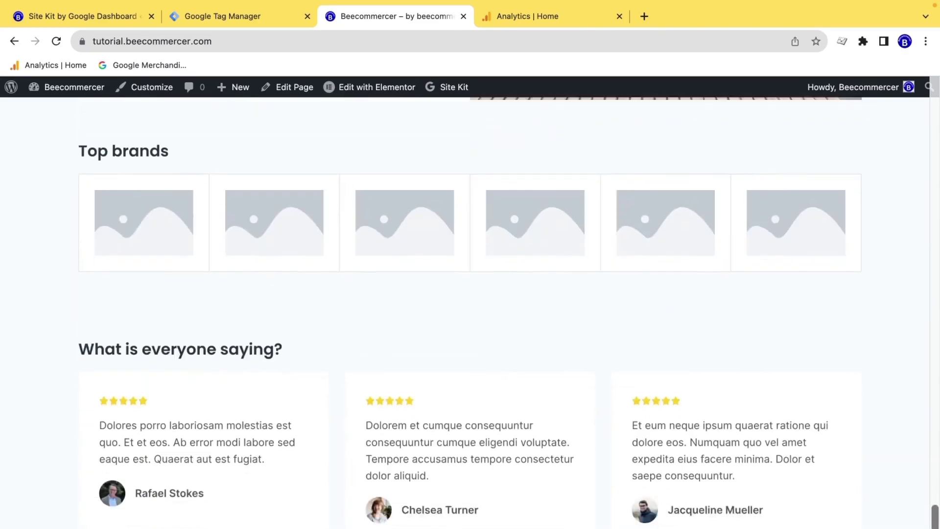
scroll(470, 313, down, 1)
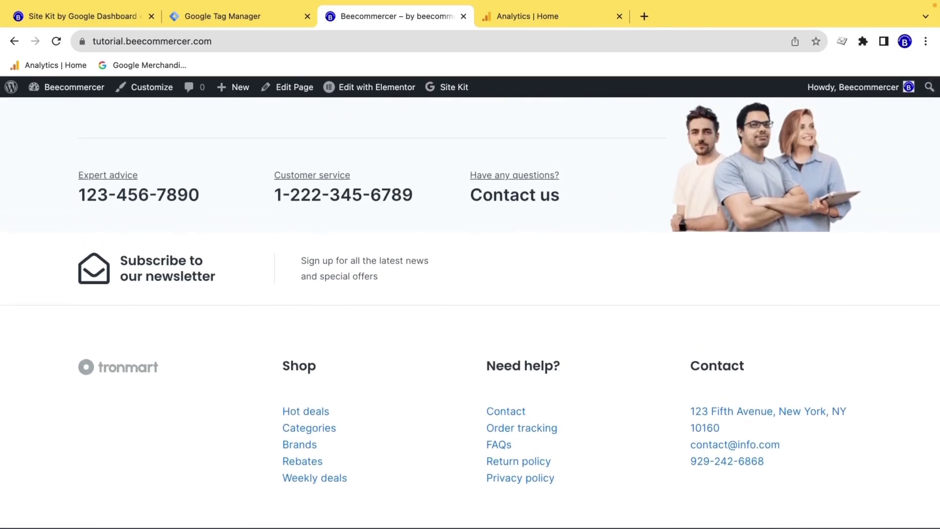
scroll(470, 314, up, 2)
scroll(470, 313, down, 1)
scroll(470, 313, up, 15)
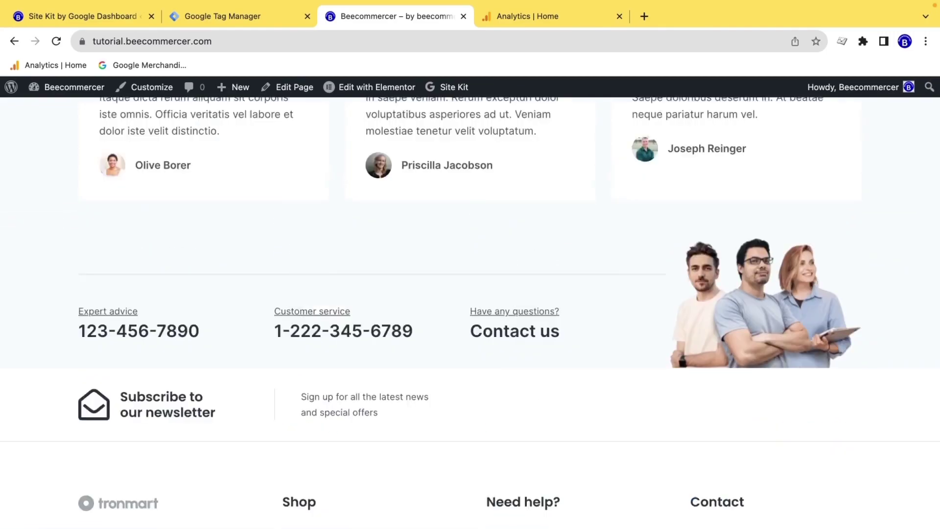
scroll(470, 313, up, 10)
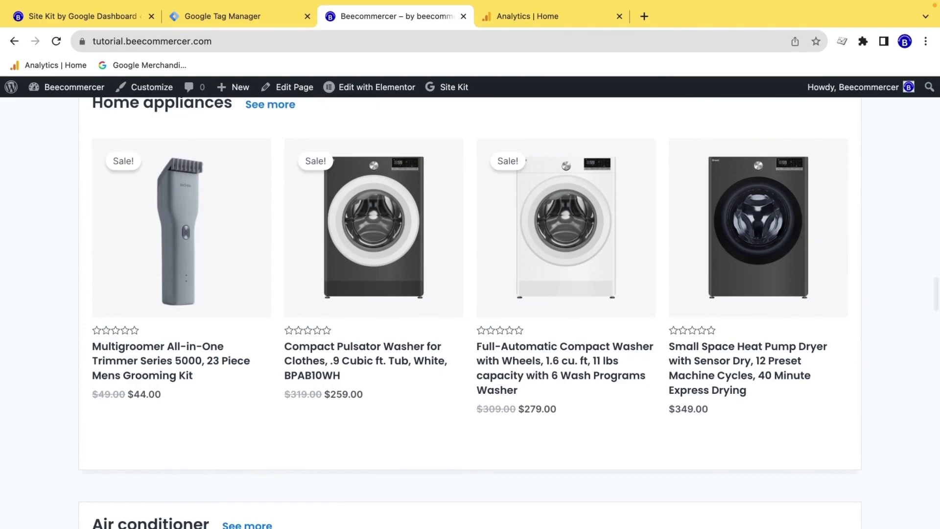
scroll(470, 313, down, 1)
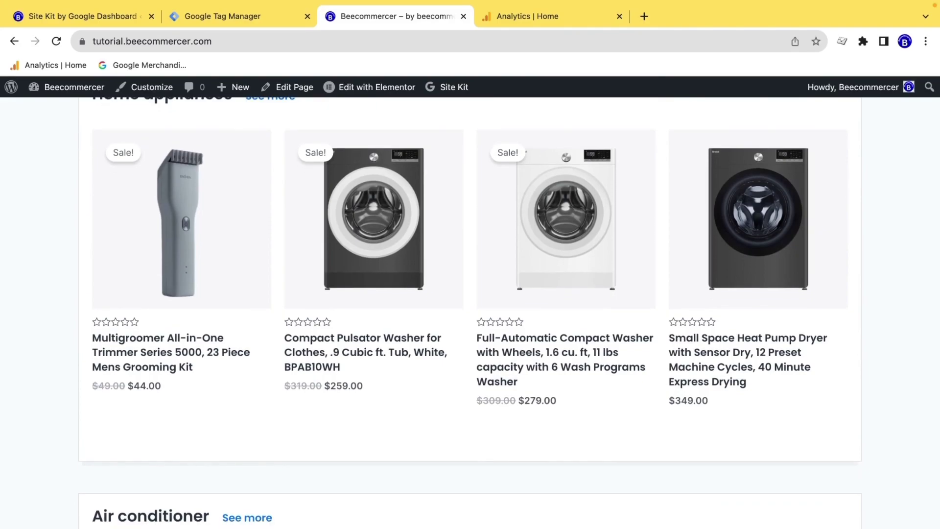
scroll(835, 321, up, 20)
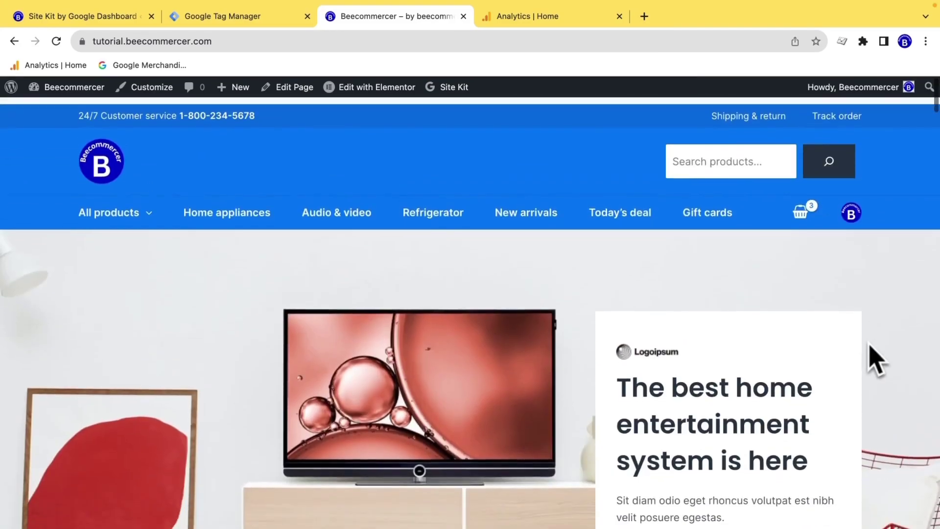
click(222, 16)
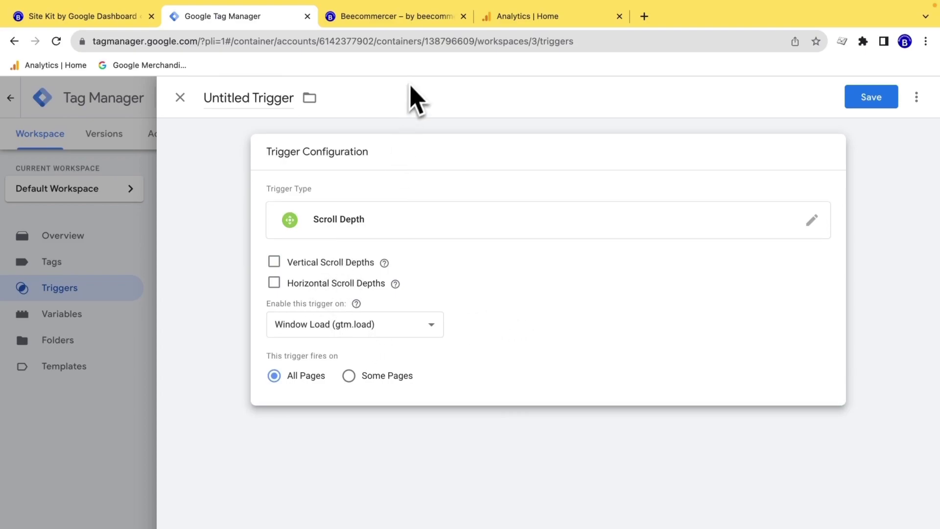
click(405, 23)
scroll(539, 434, down, 15)
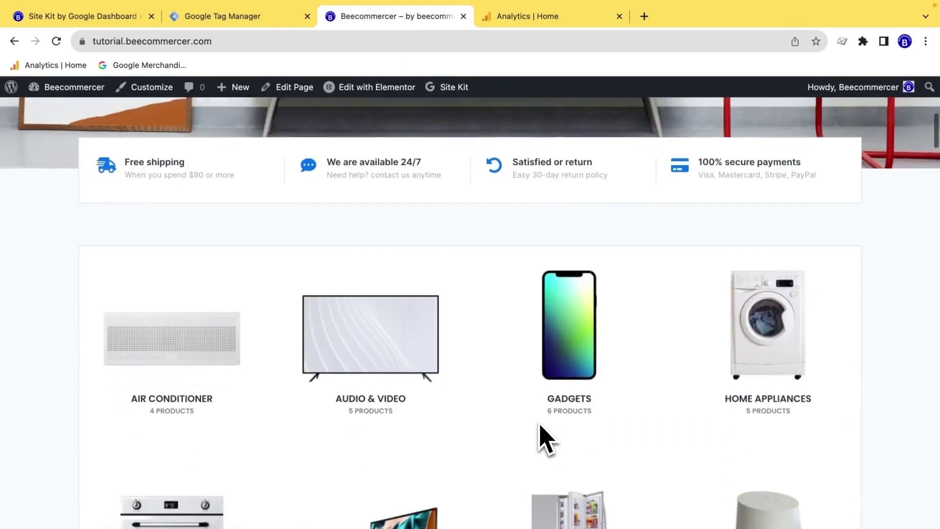
scroll(547, 445, up, 7)
scroll(546, 445, down, 20)
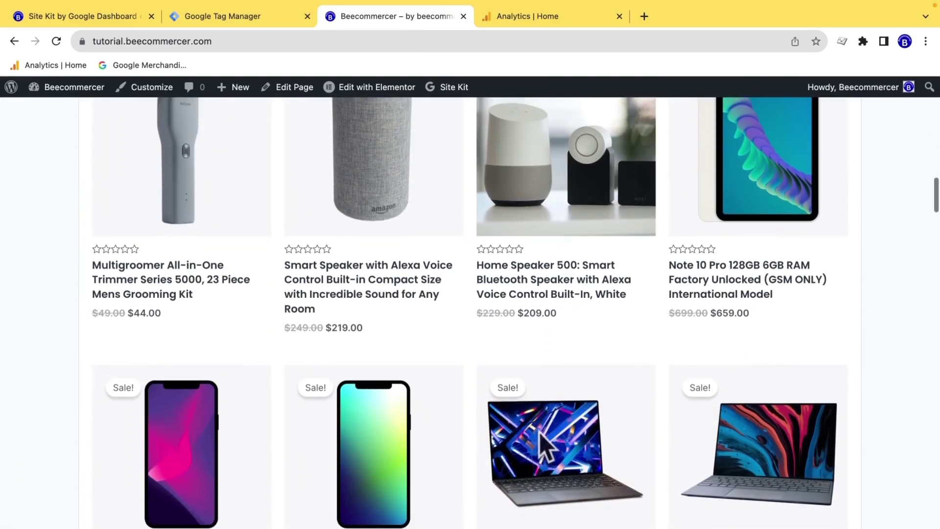
scroll(541, 447, up, 20)
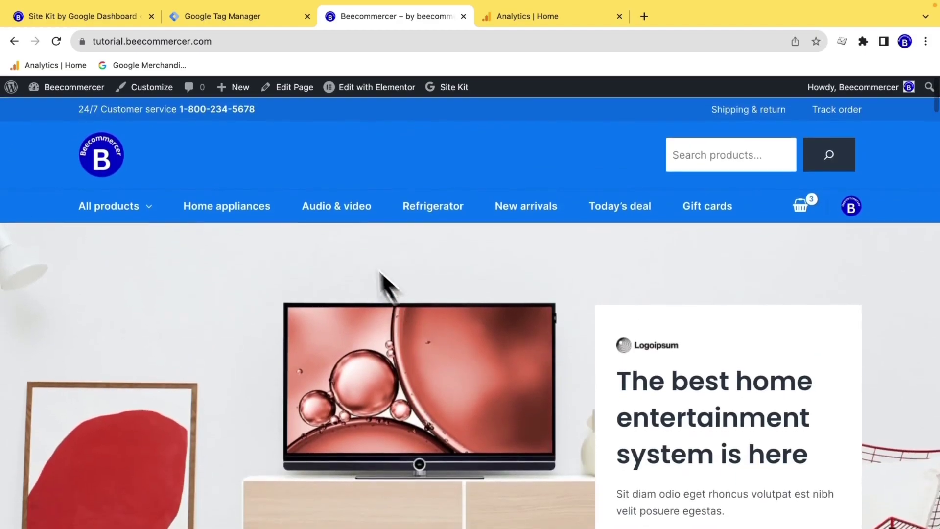
Step: Switch back to Google Tag Manager and enable vertical scroll depths by percentages for the Scroll Depth trigger
click(226, 19)
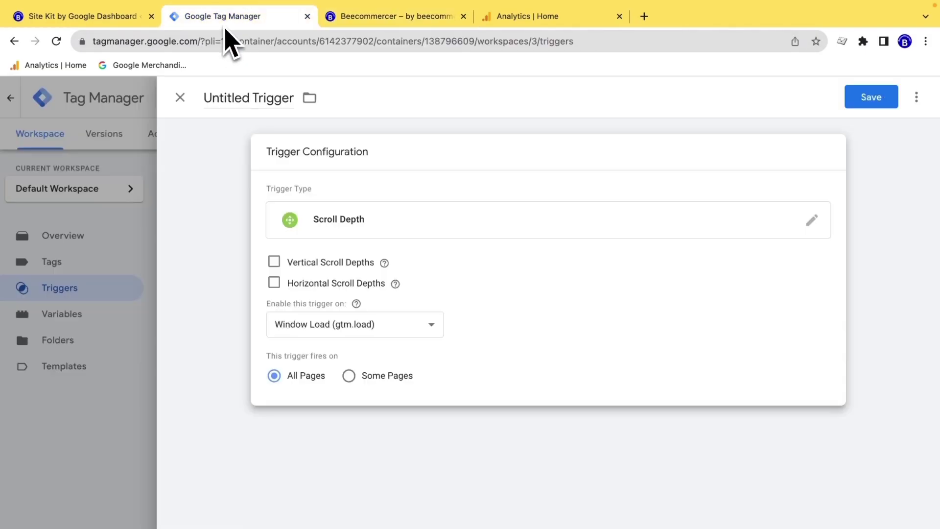
click(326, 259)
click(382, 312)
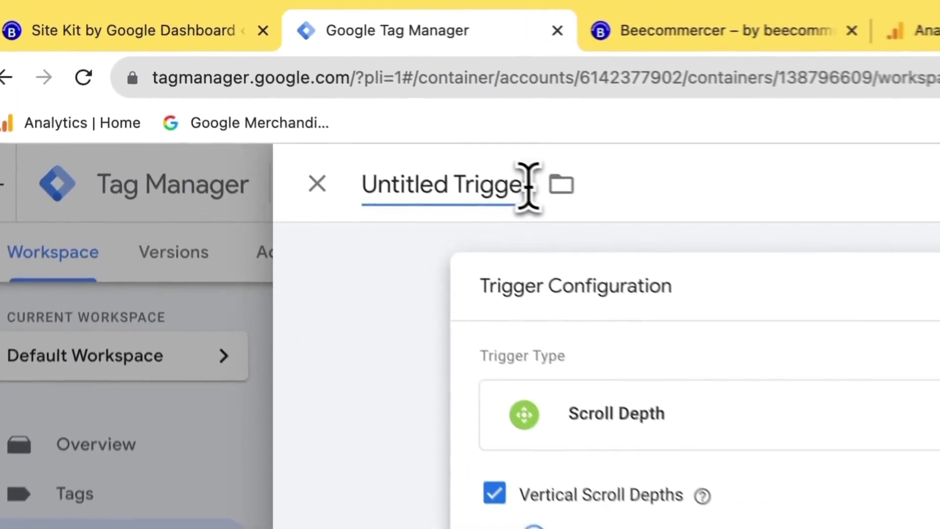
Step: Name the scroll depth trigger scroll50 and save it
drag(293, 39, 204, 39)
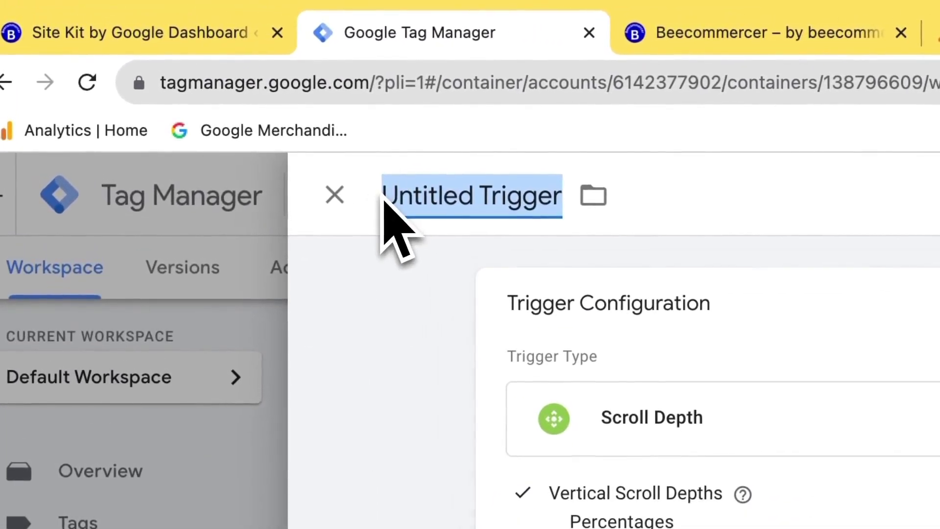
text(scroll50)
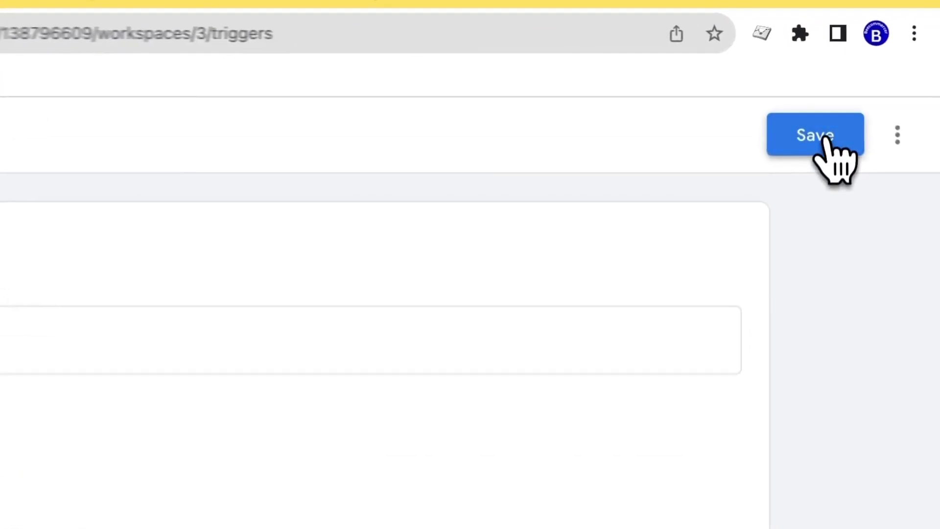
click(882, 98)
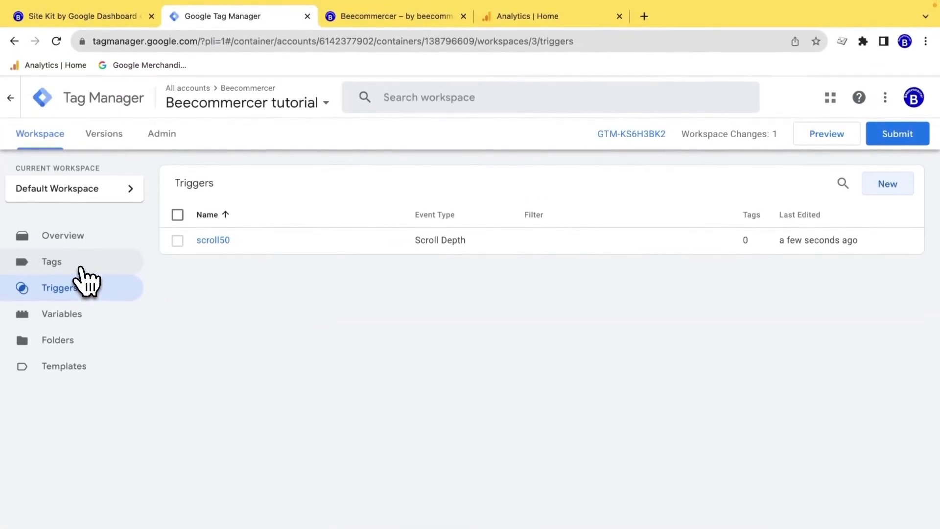
Step: Create a new tag in the workspace and choose Google Analytics: GA4 Event as its tag type
click(79, 265)
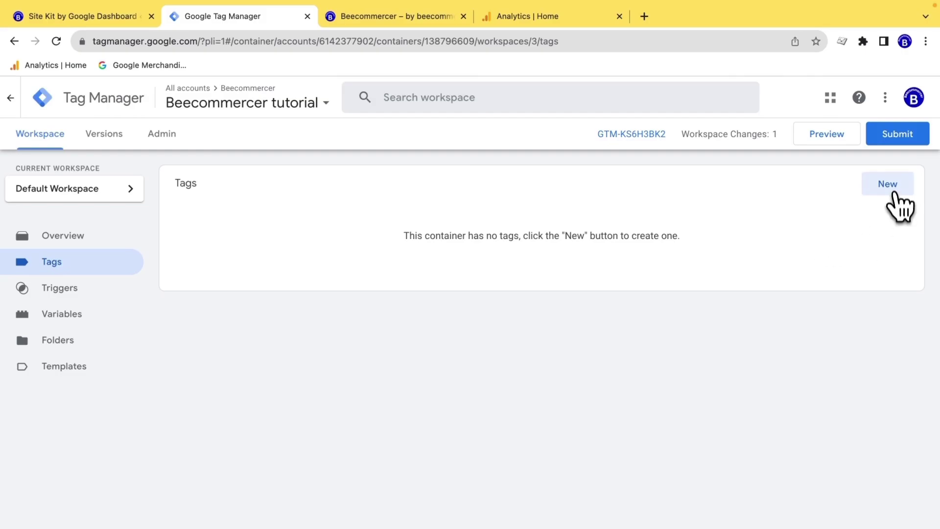
click(886, 184)
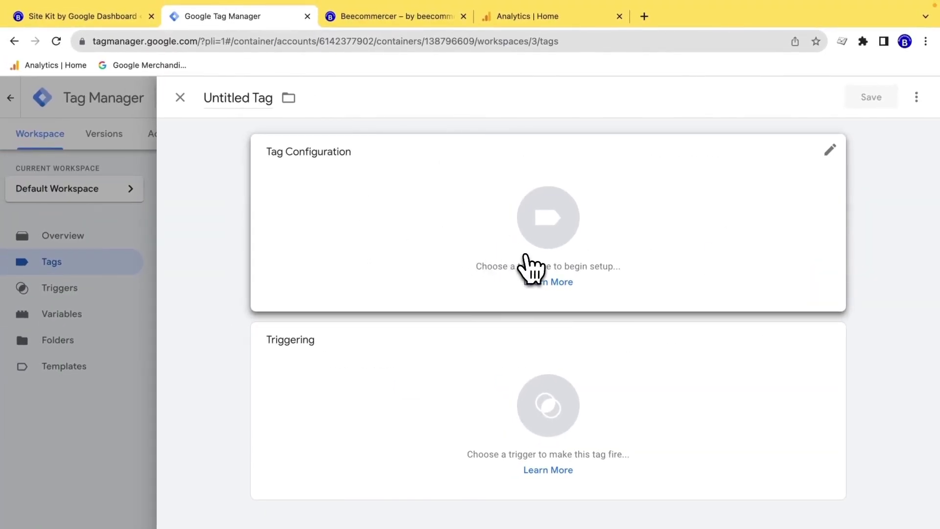
click(582, 234)
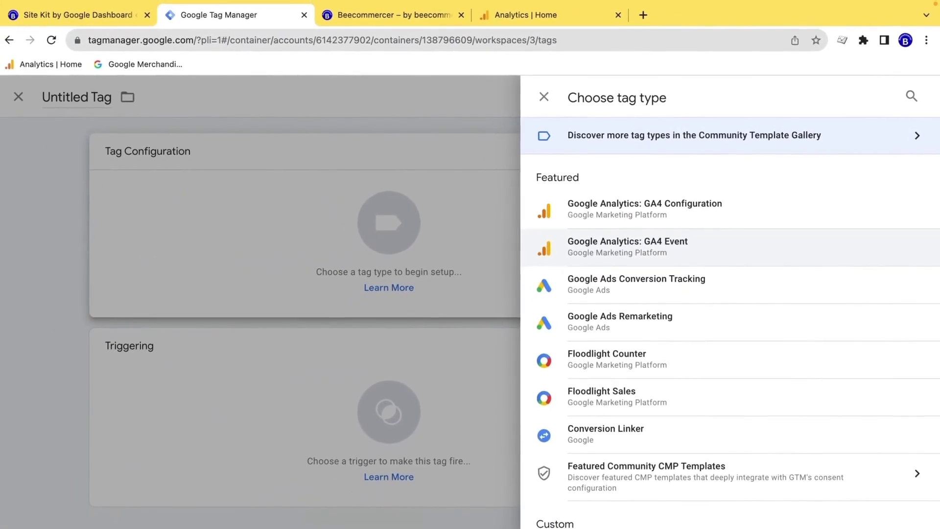
click(637, 247)
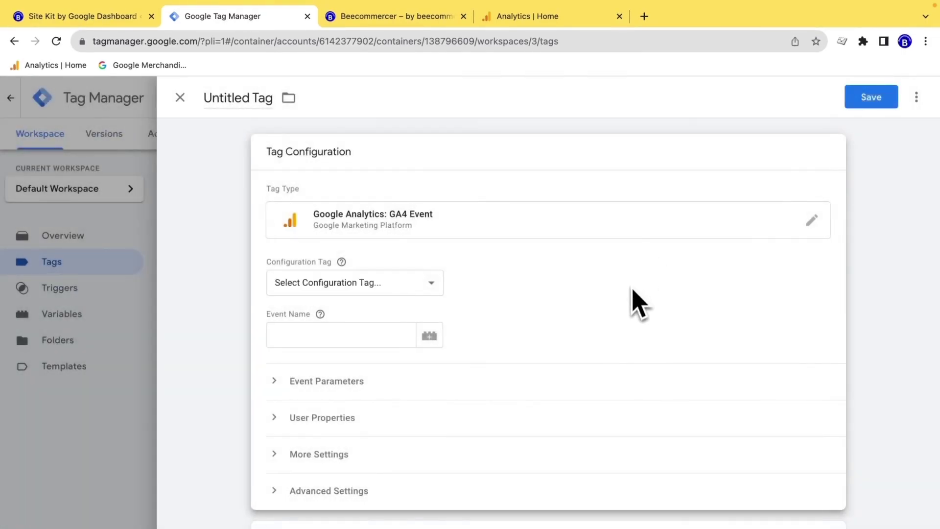
Step: Set the GA4 Event tag's configuration tag to None - Manually Set ID
click(426, 261)
click(544, 294)
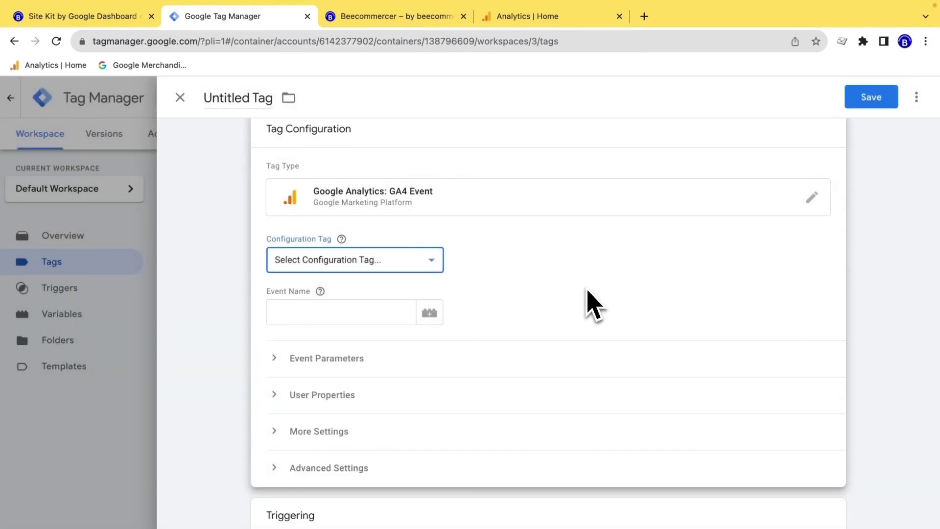
scroll(485, 298, down, 1)
click(431, 245)
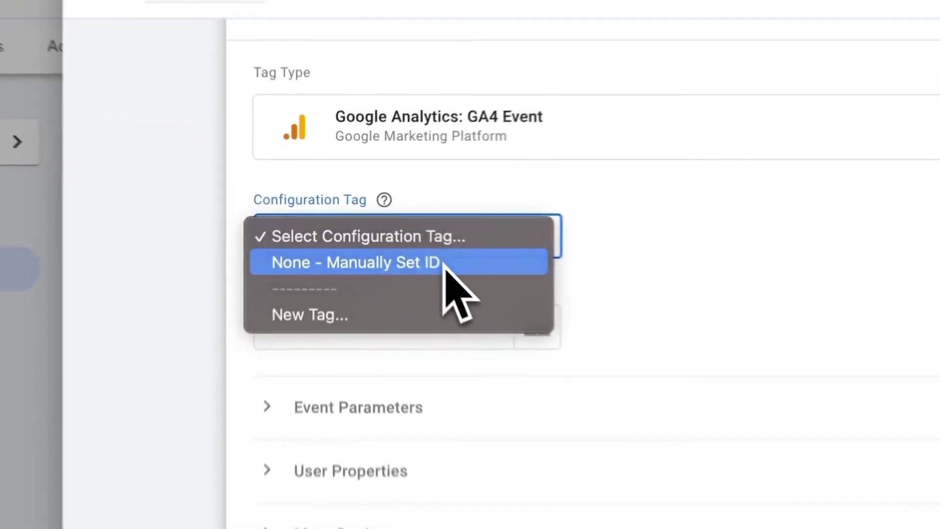
click(378, 259)
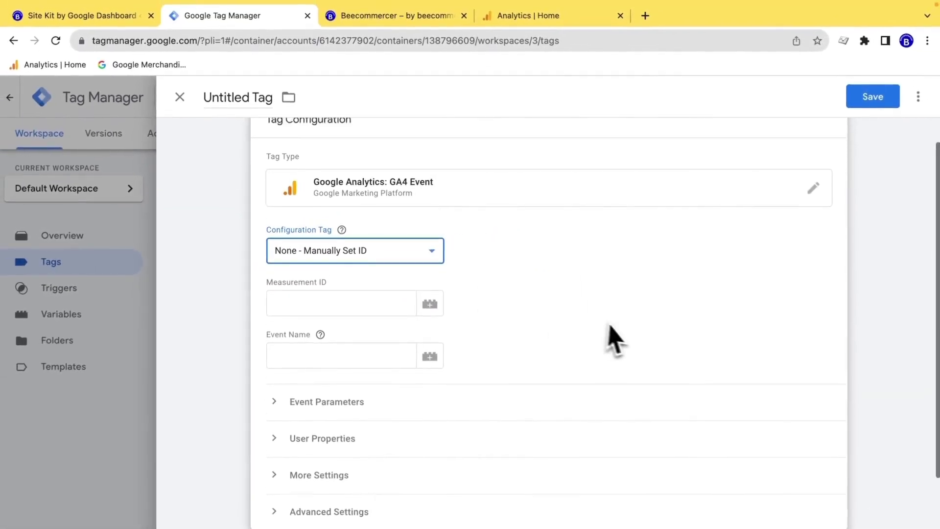
scroll(631, 342, up, 1)
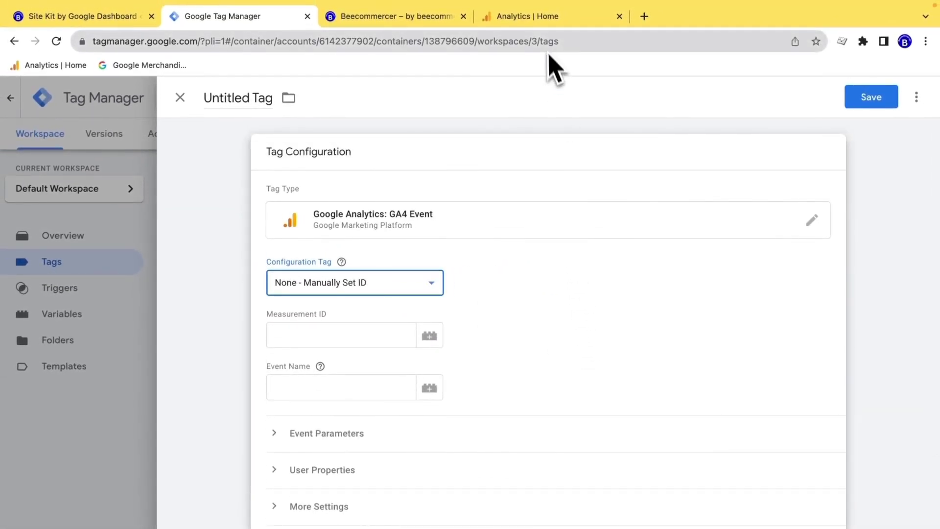
Step: Switch to Google Analytics, open the tutorial.beecommercer.com web data stream in the property's admin settings and copy its measurement ID
click(540, 18)
mouse_move(39, 500)
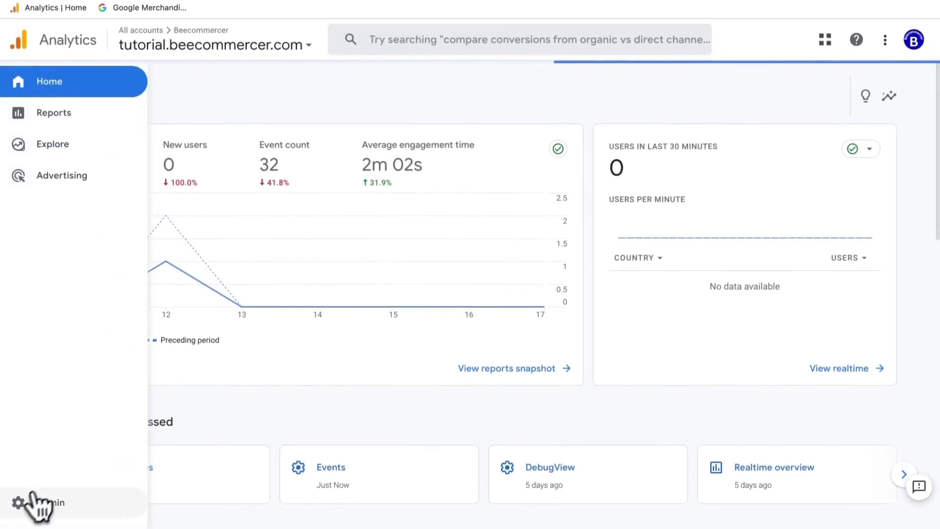
click(74, 474)
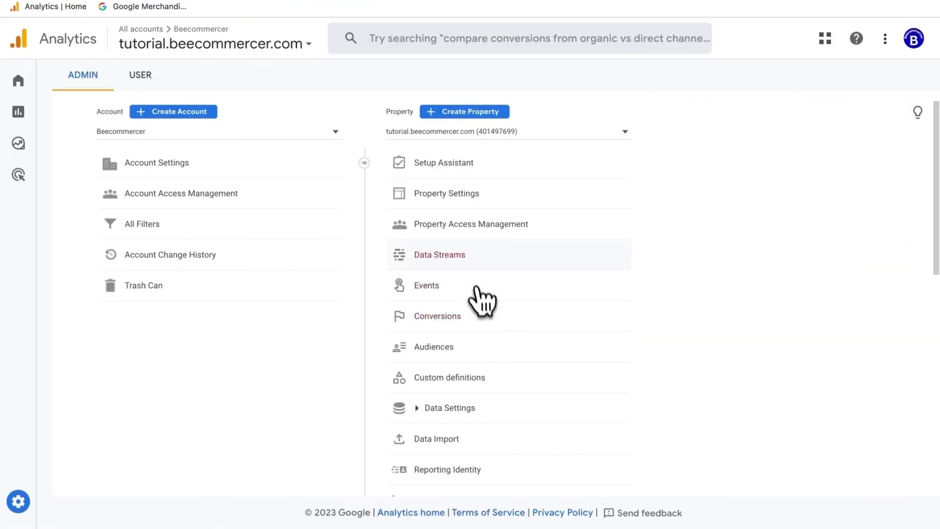
click(470, 266)
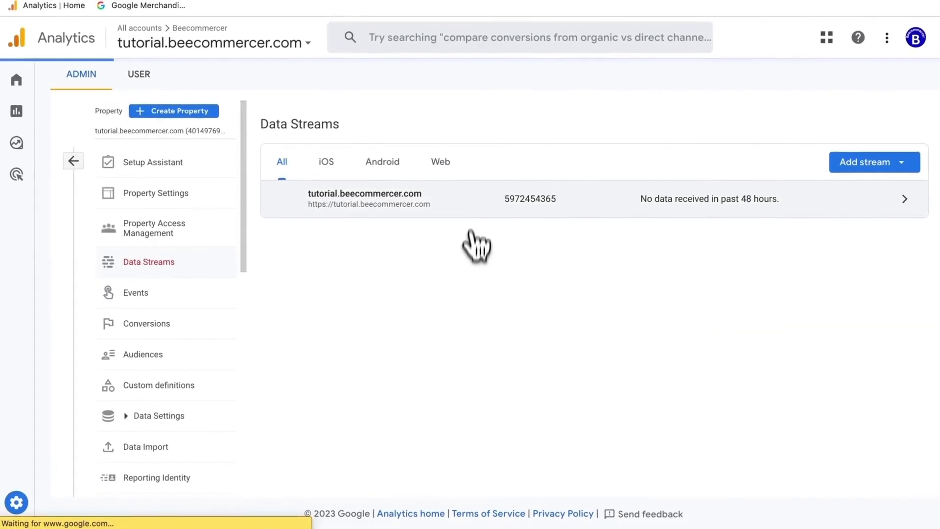
click(474, 206)
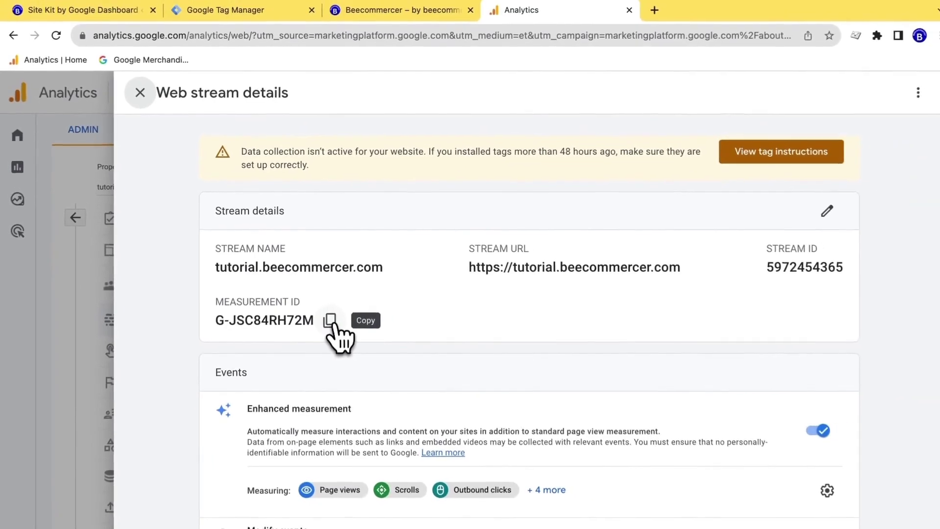
Step: Switch back to Google Tag Manager and enter the copied measurement ID in the GA4 Event tag
click(223, 16)
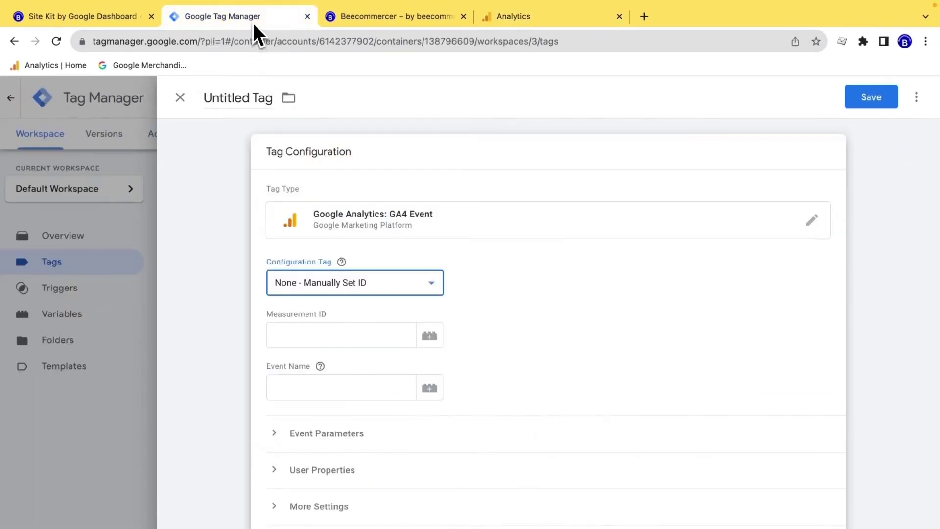
click(380, 326)
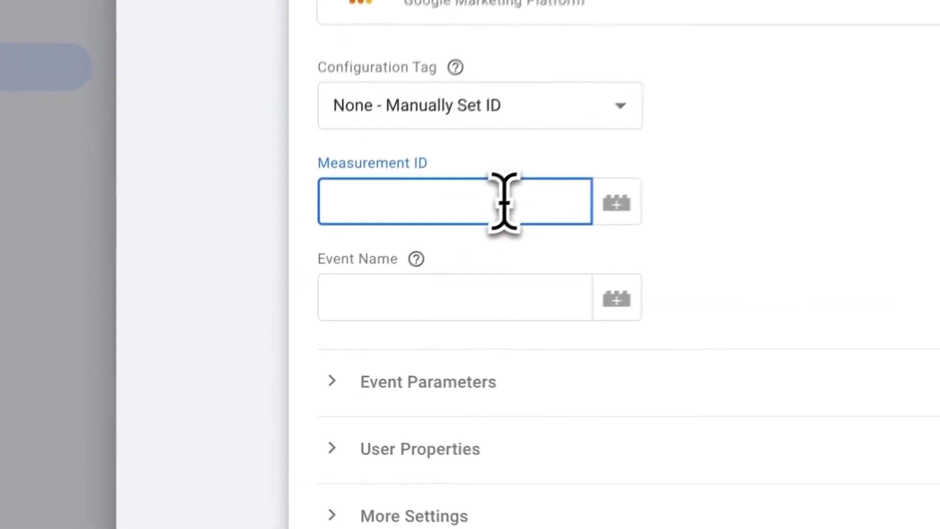
text(G-JSC84RH72M)
click(437, 281)
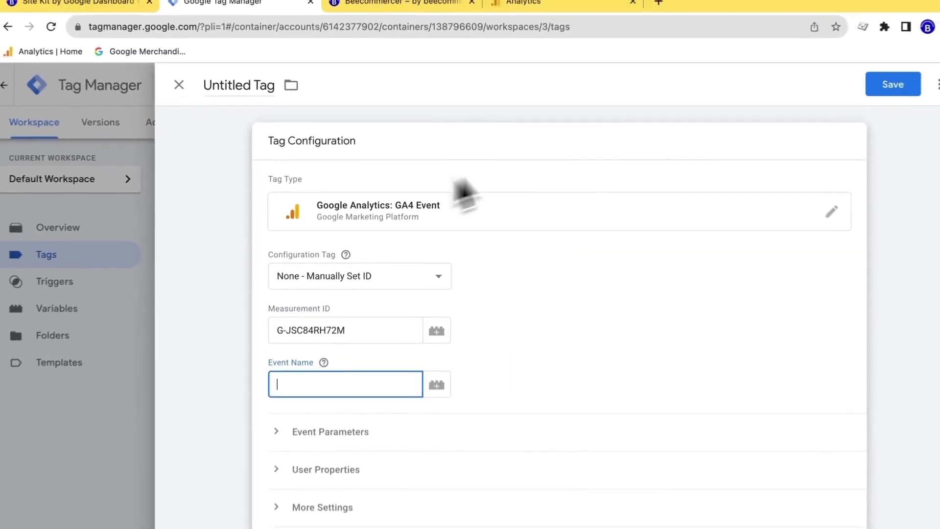
click(324, 362)
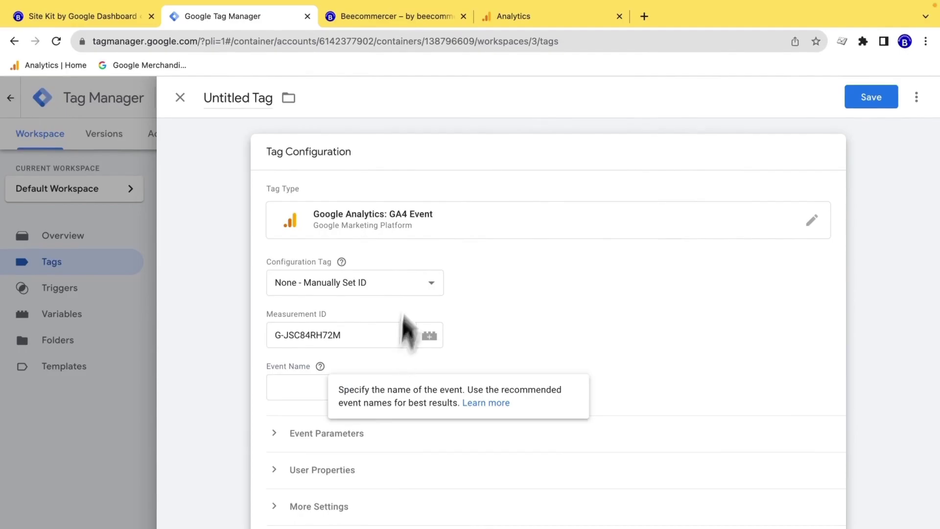
click(535, 19)
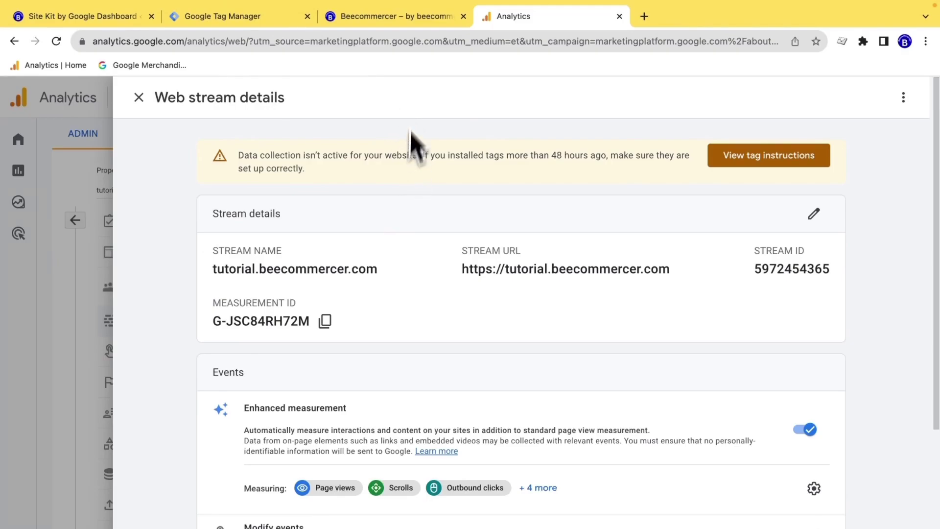
click(416, 25)
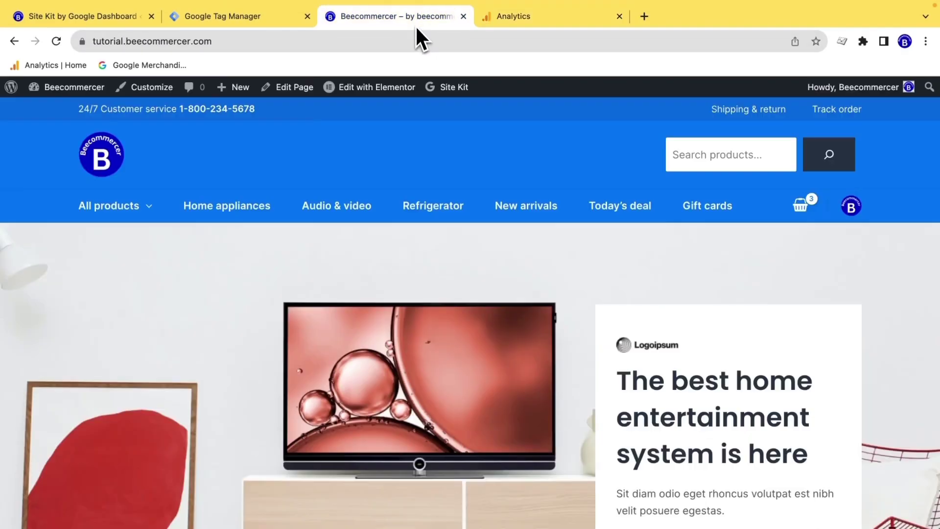
key(ctrl+shift+Tab)
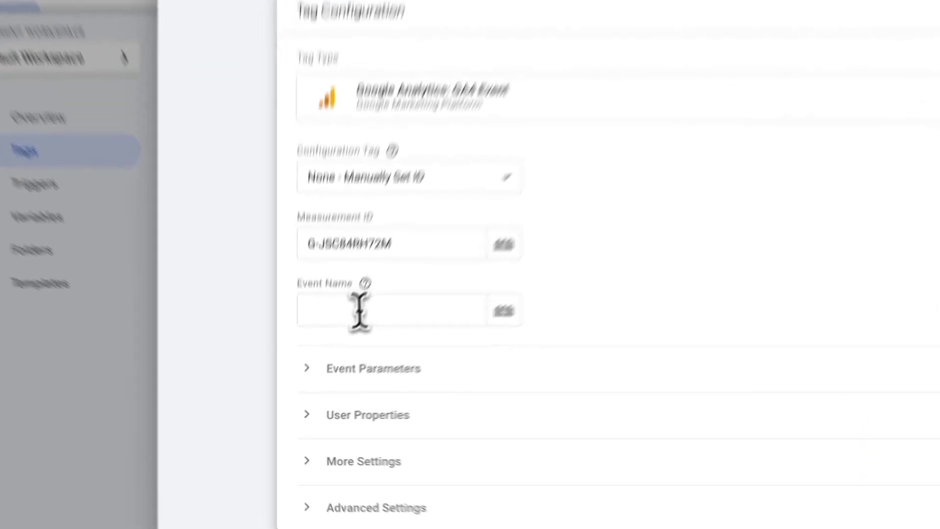
Step: Set the GA4 Event tag's event name to scroll_50
click(359, 311)
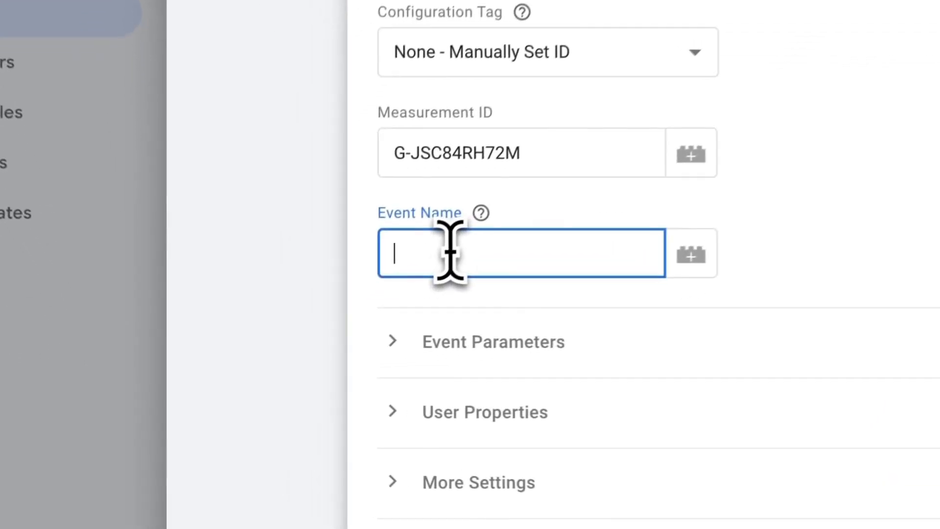
text(scroll_50)
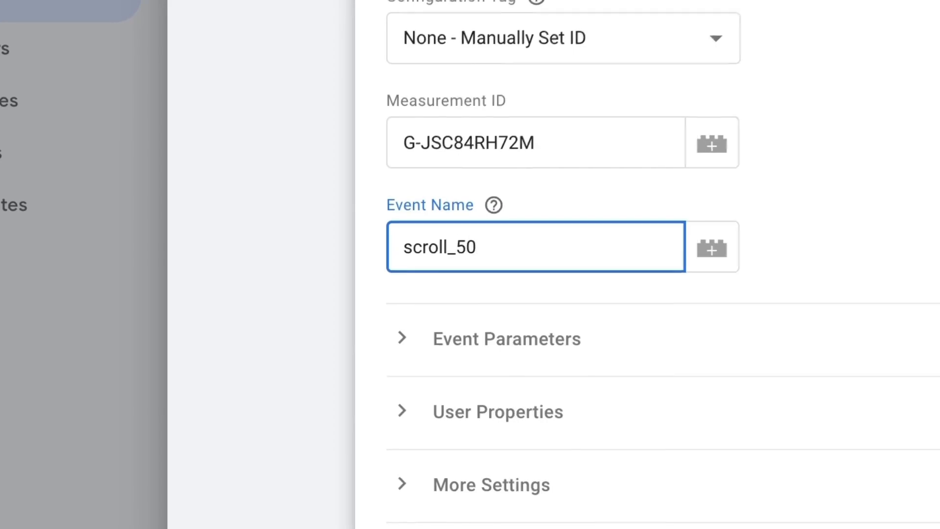
scroll(388, 474, up, 2)
click(897, 325)
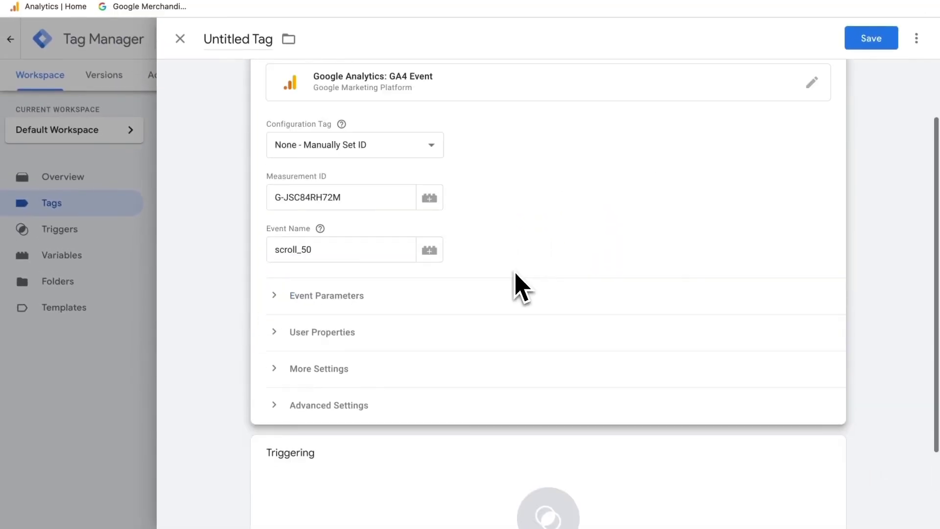
Step: Add an event parameter row to the tag and enter the copied measurement ID as the parameter name
click(277, 297)
scroll(279, 304, down, 1)
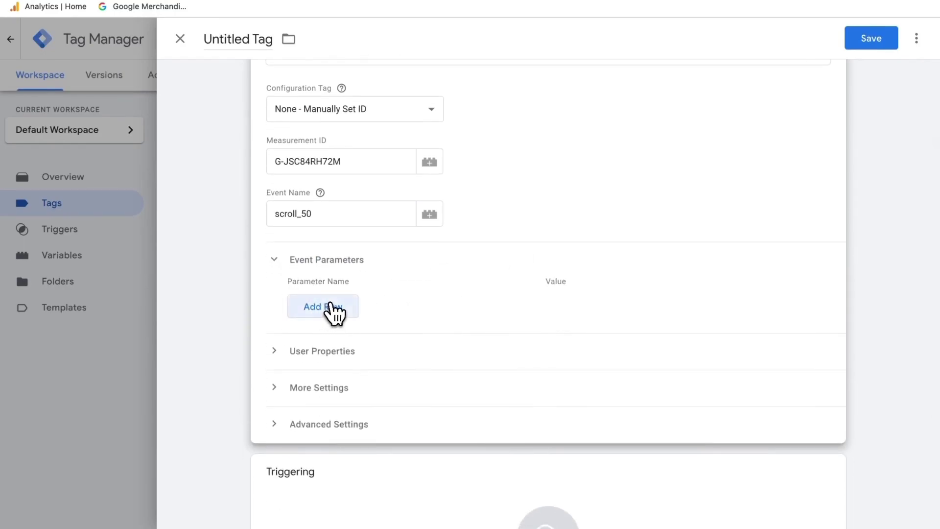
click(329, 311)
click(426, 169)
click(264, 184)
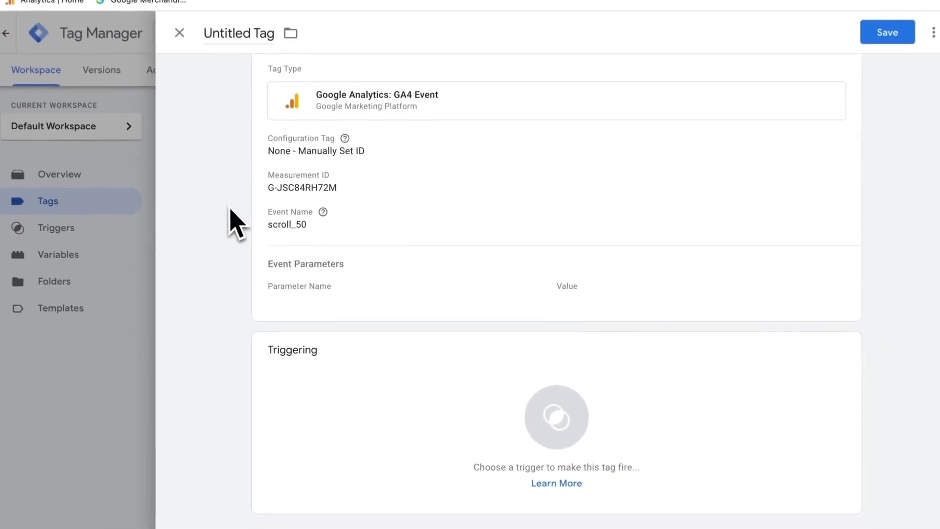
click(325, 290)
click(332, 371)
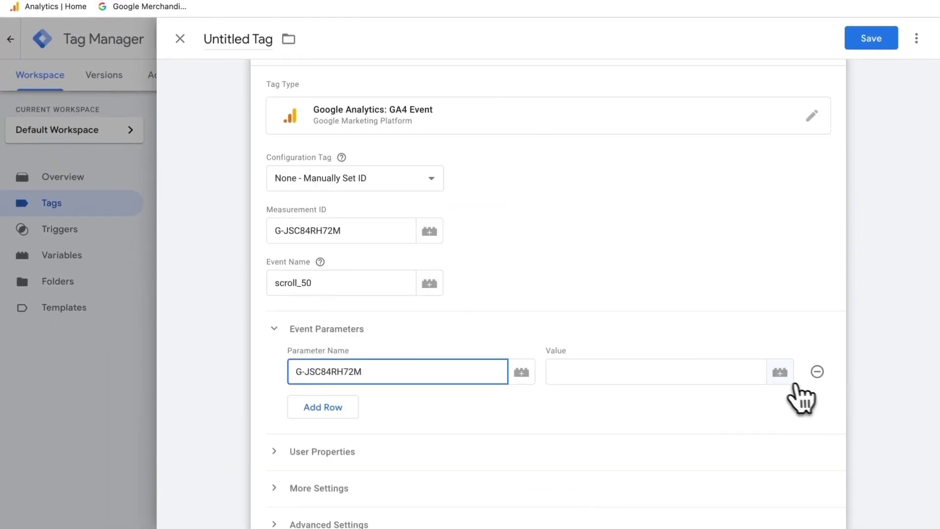
Step: Set the event parameter's value to the built-in Scroll Depth Threshold variable
click(780, 373)
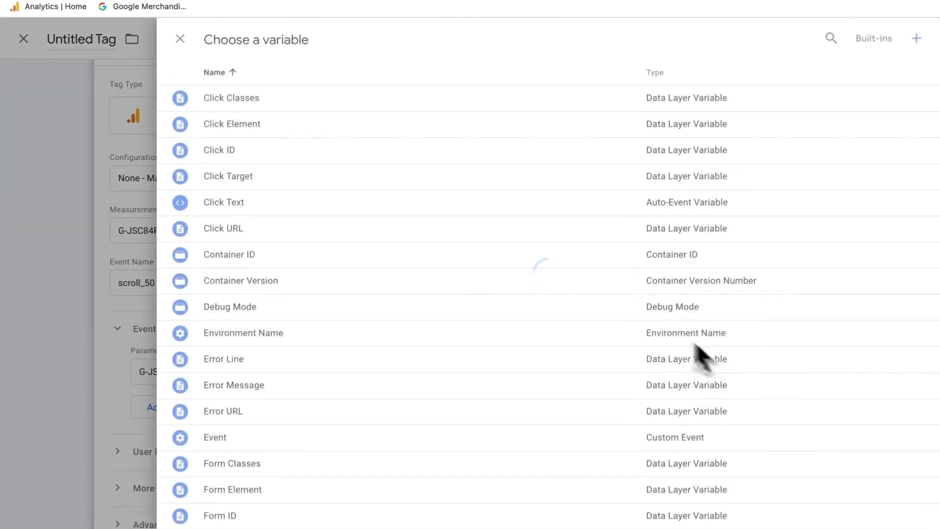
scroll(706, 361, down, 10)
scroll(548, 326, down, 1)
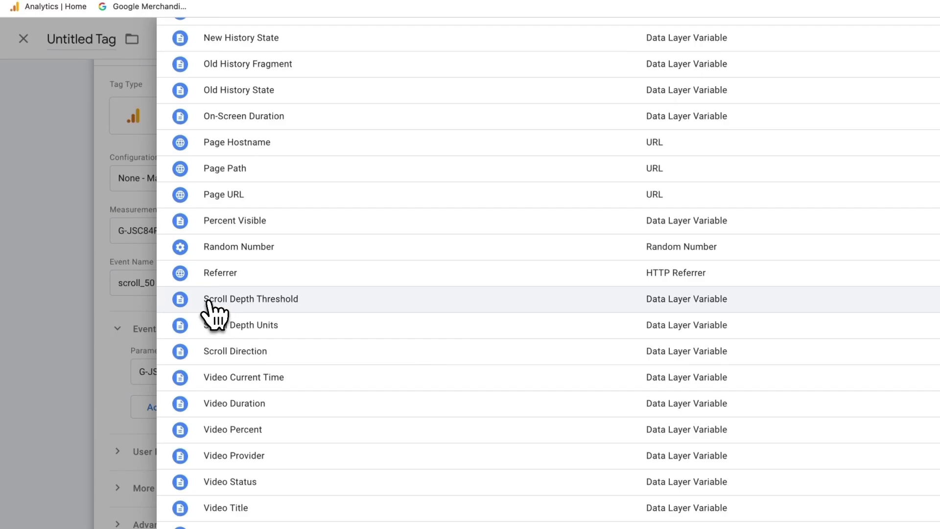
click(239, 300)
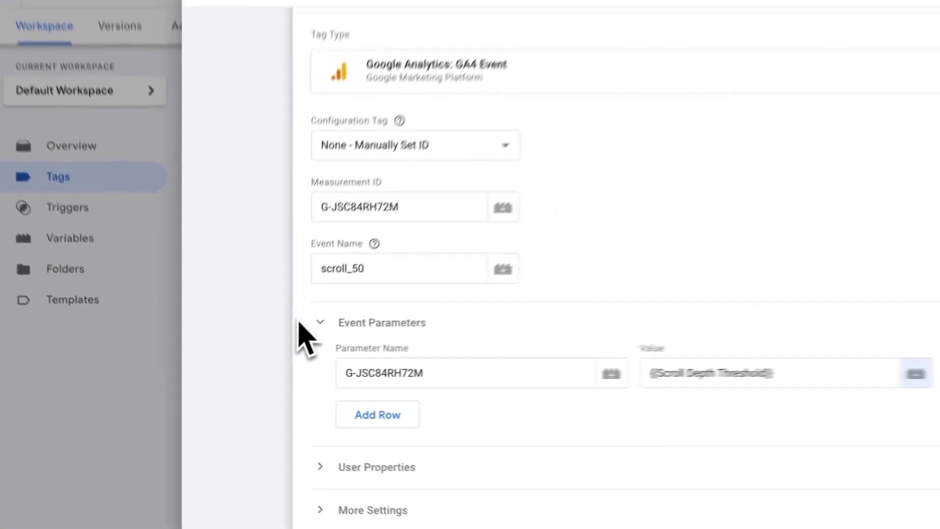
Step: Assign the scroll50 trigger as the tag's firing trigger
scroll(629, 210, up, 2)
scroll(638, 208, down, 4)
scroll(527, 201, down, 2)
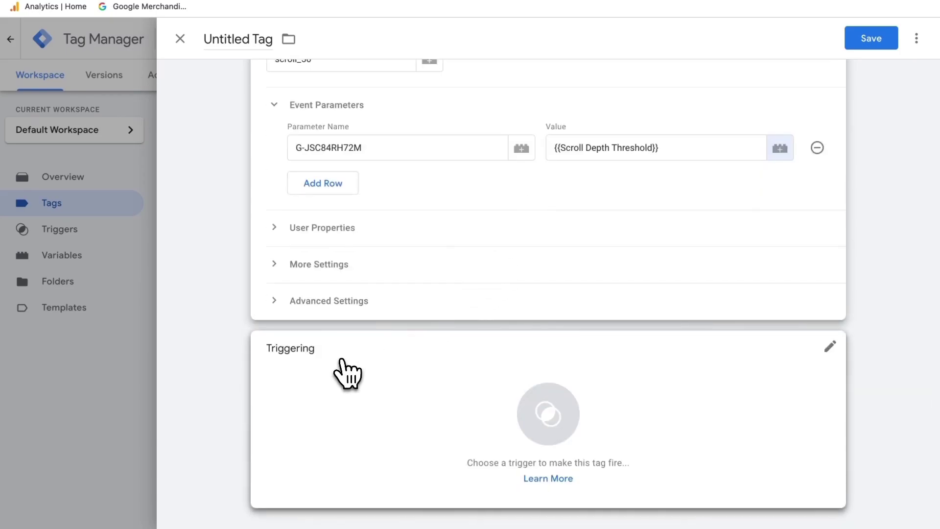
click(593, 409)
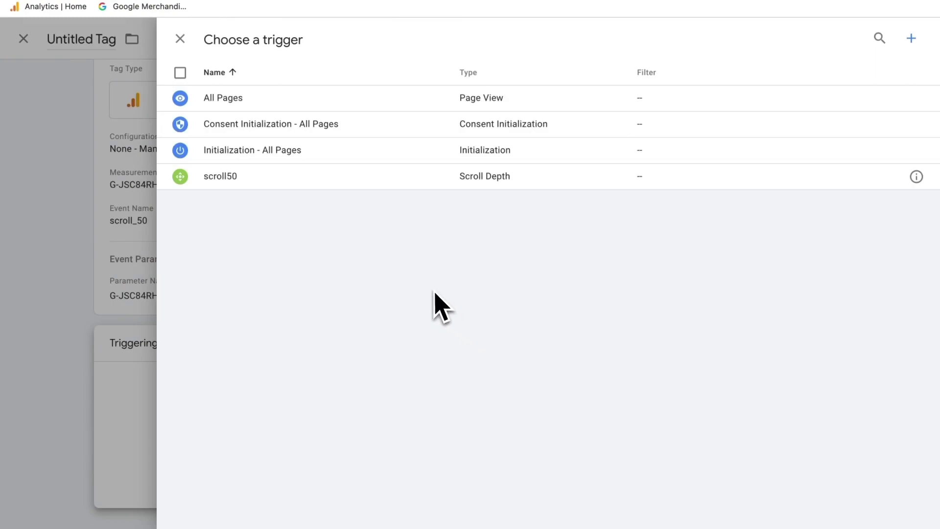
click(444, 168)
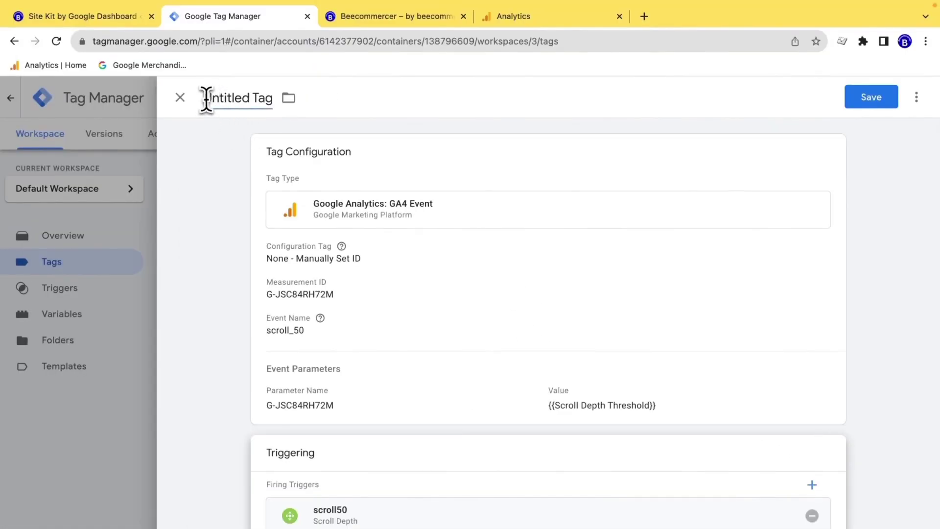
Step: Name the GA4 event tag 页面滑动50% and save it
click(272, 98)
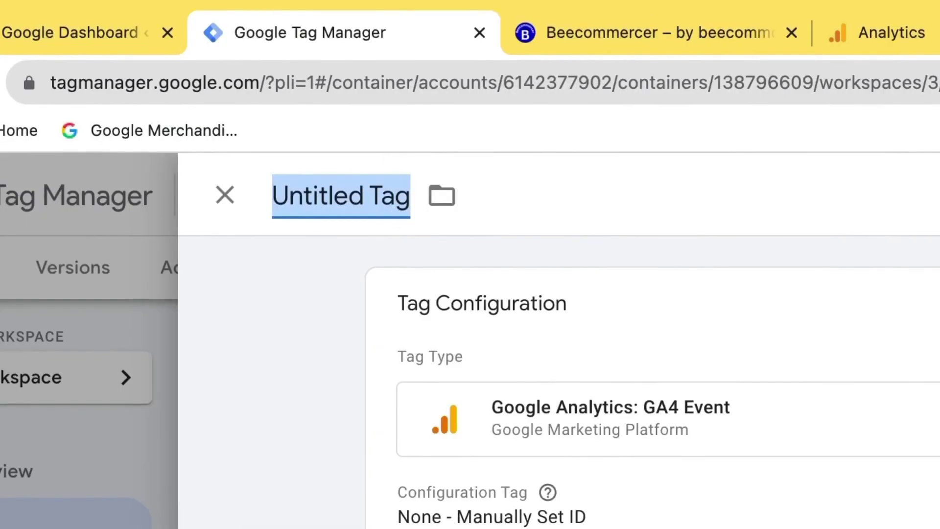
text(ye)
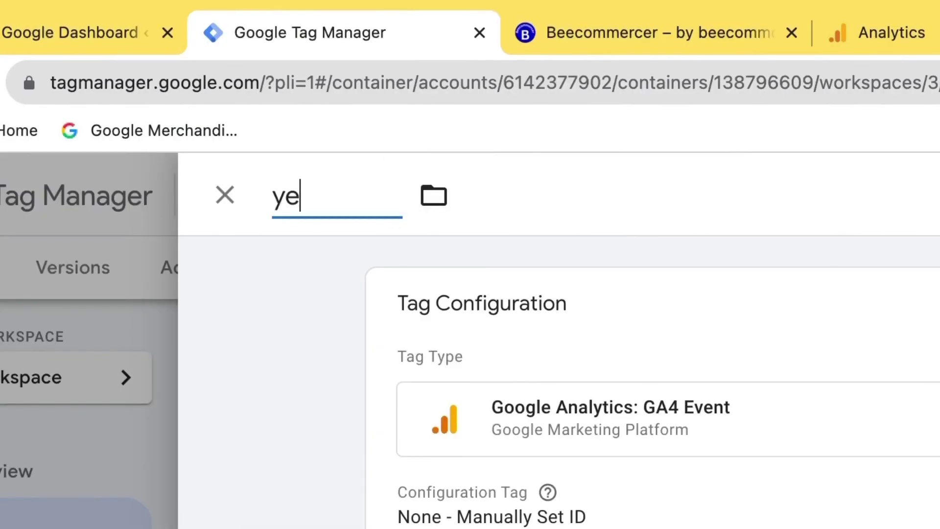
text(页面滑动)
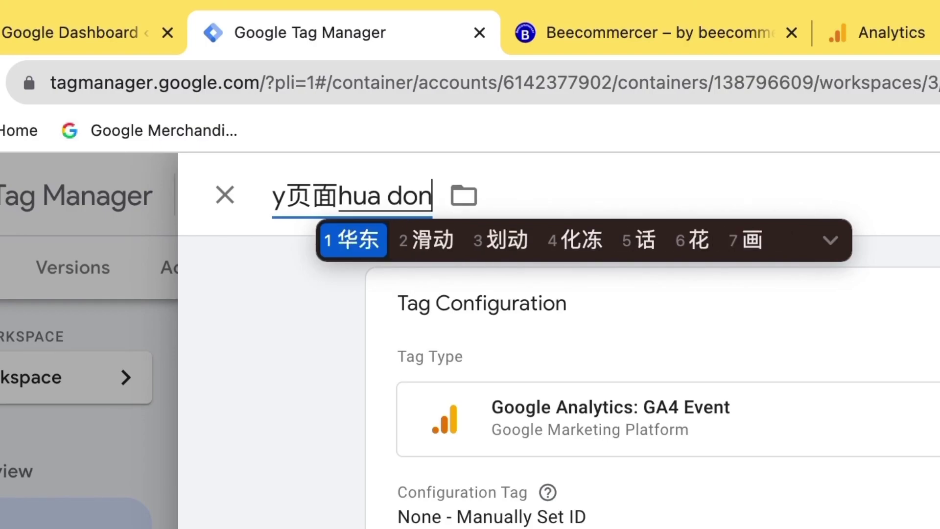
text(50%)
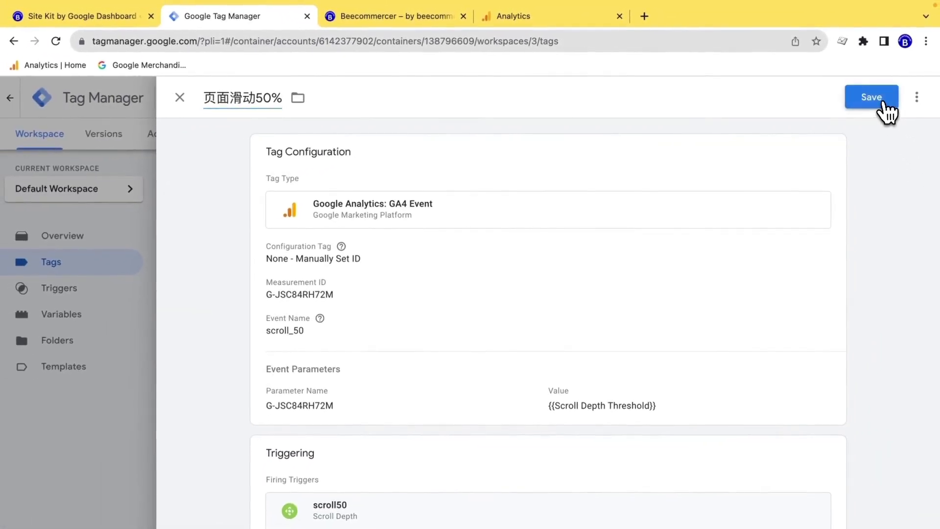
click(882, 100)
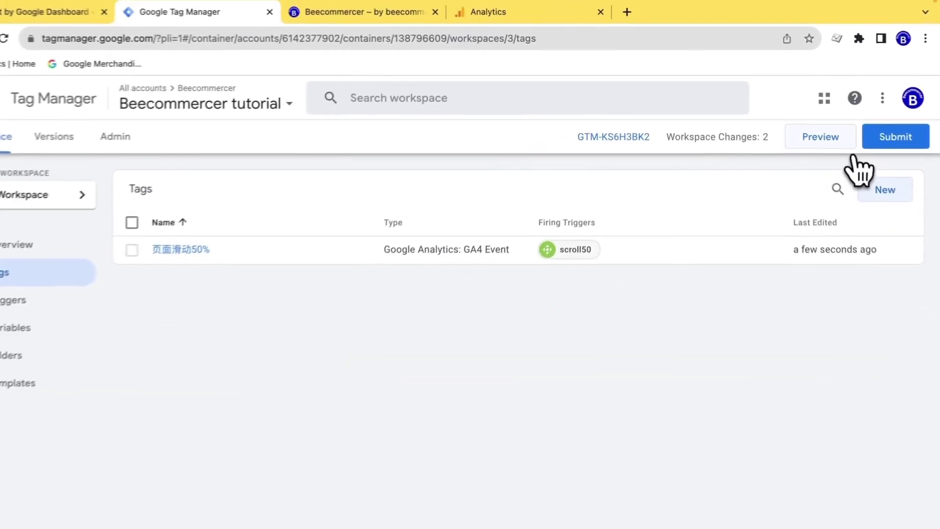
Step: Launch the container's preview mode in Tag Assistant and look over the storefront's home page
click(839, 141)
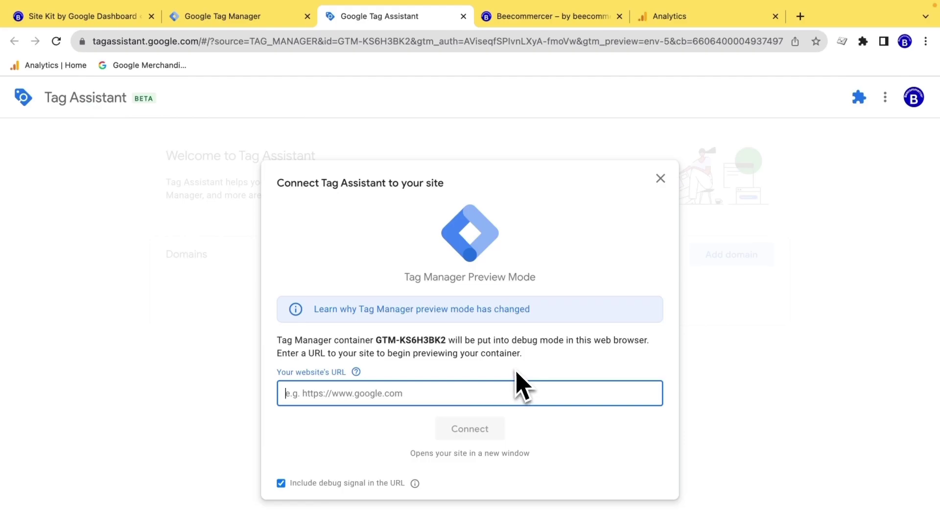
click(553, 16)
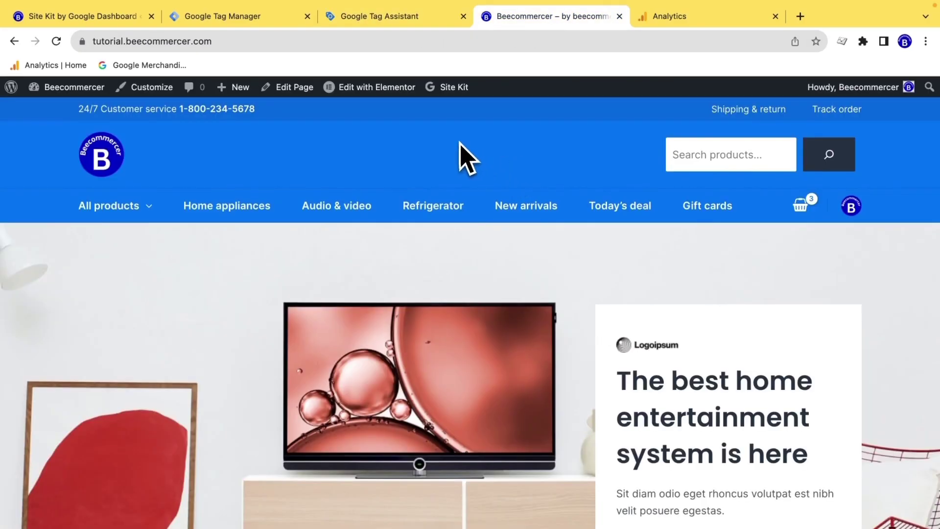
scroll(552, 256, down, 3)
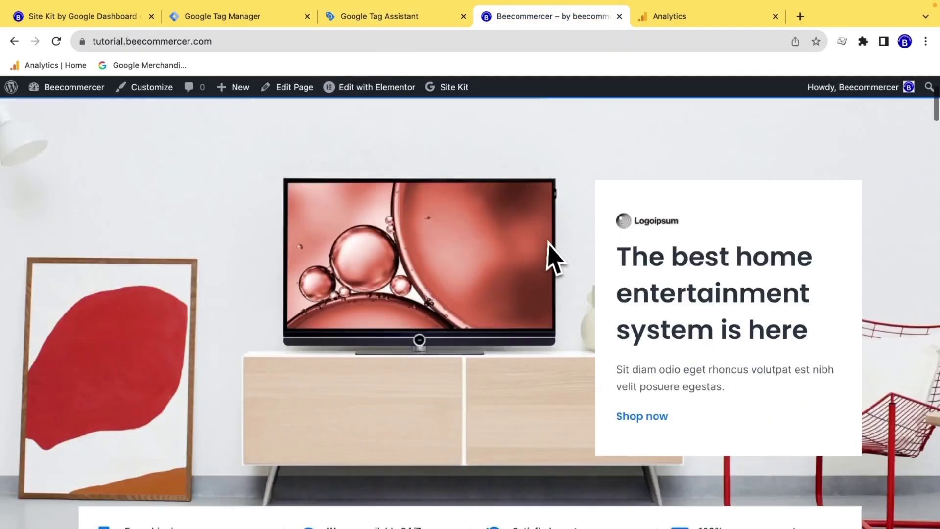
scroll(538, 234, up, 3)
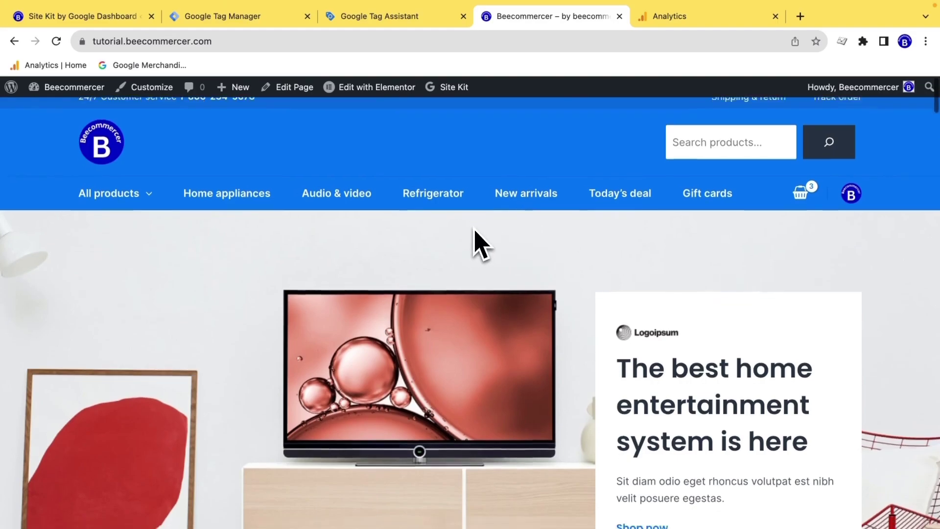
scroll(474, 241, down, 4)
scroll(475, 324, up, 4)
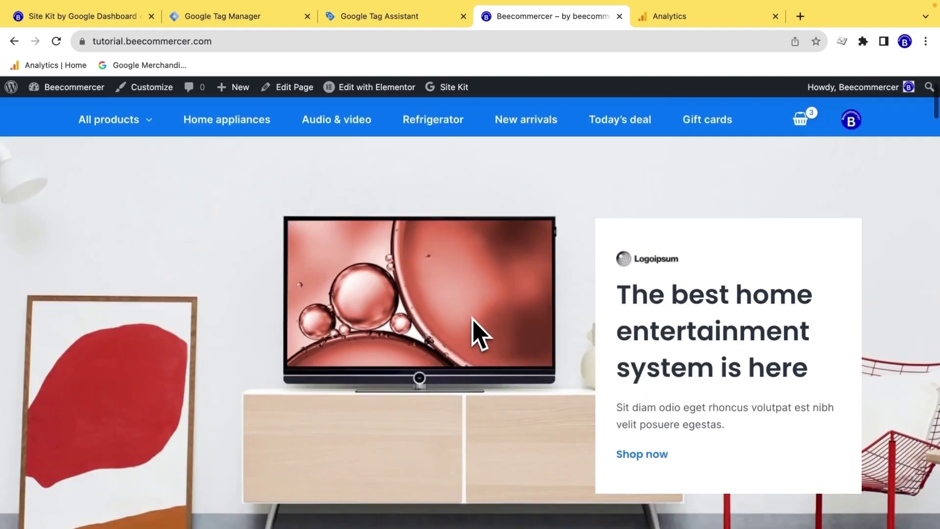
scroll(477, 329, down, 3)
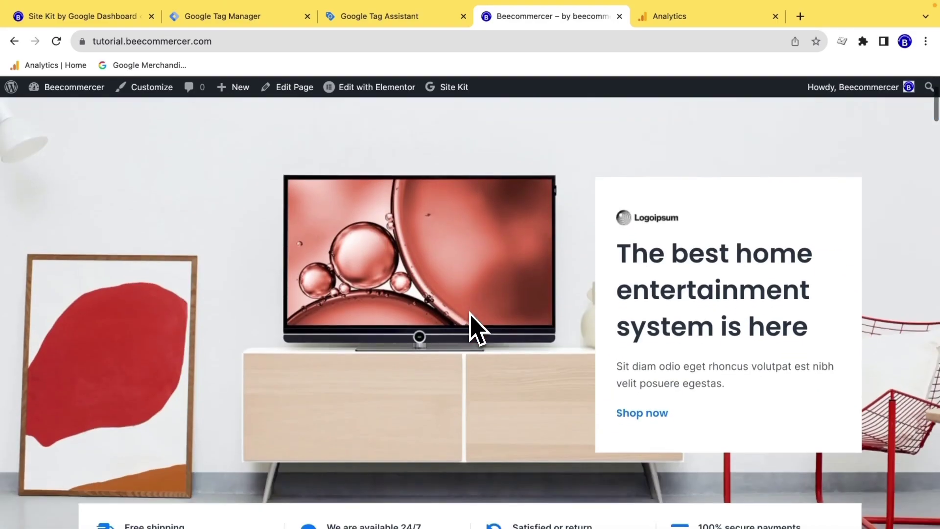
scroll(470, 323, up, 3)
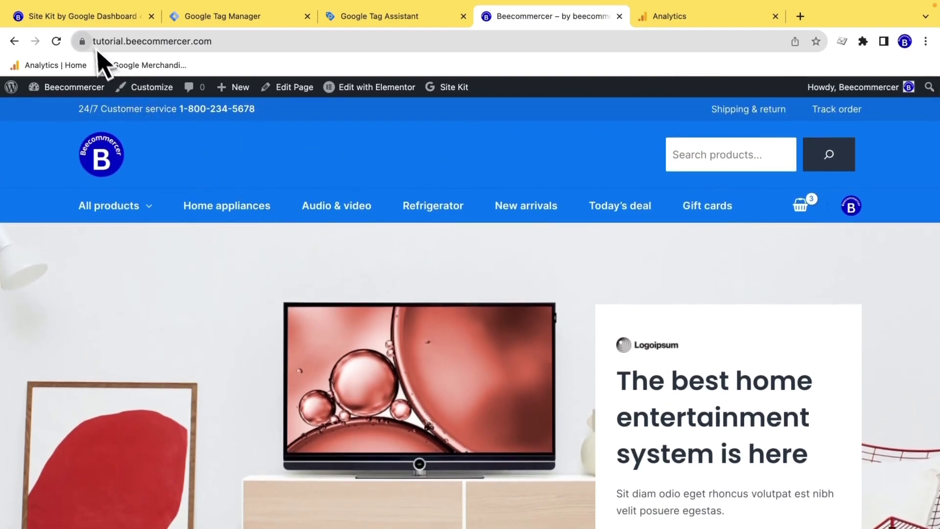
Step: Log out of the WordPress admin account and reload the storefront's home page as a visitor
click(84, 18)
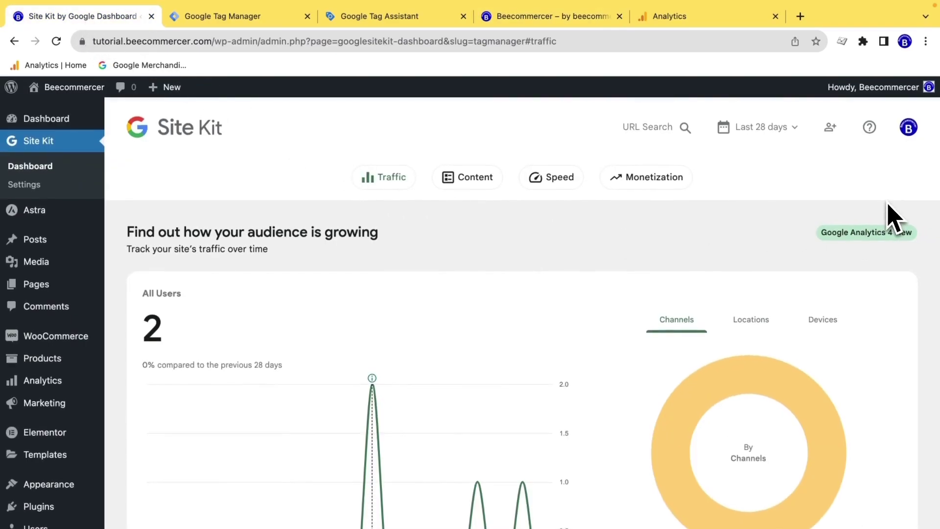
click(929, 88)
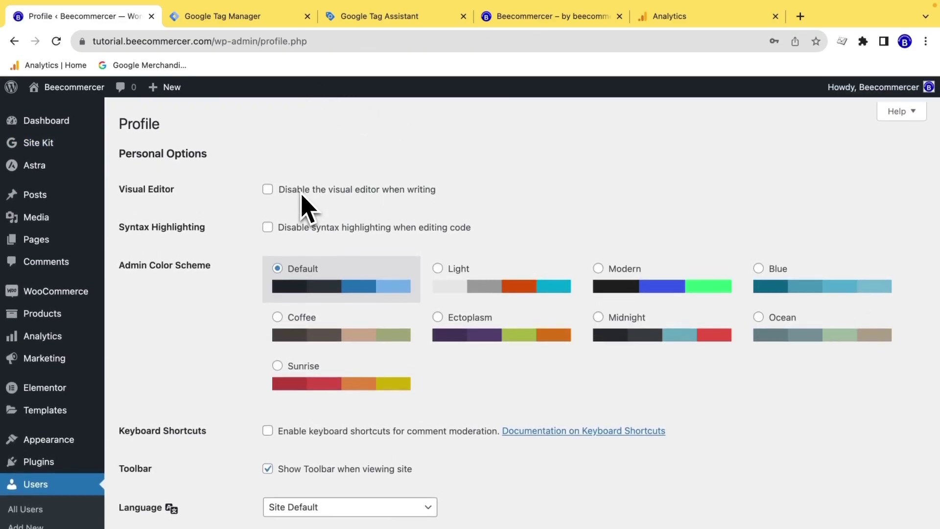
mouse_move(929, 91)
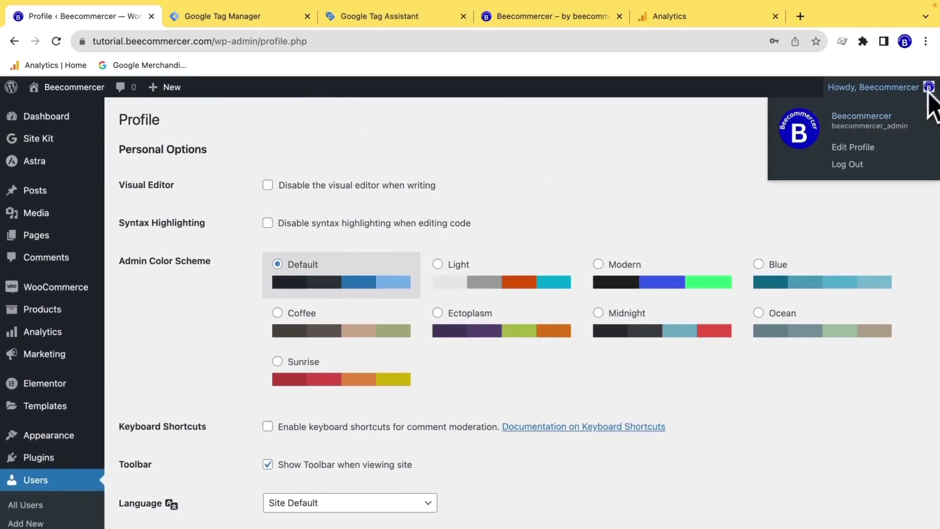
click(864, 163)
click(519, 18)
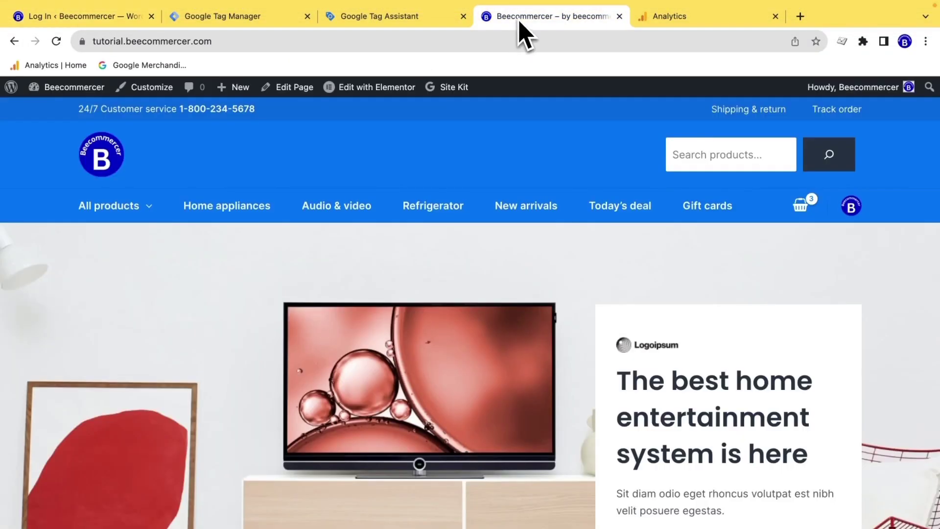
click(56, 42)
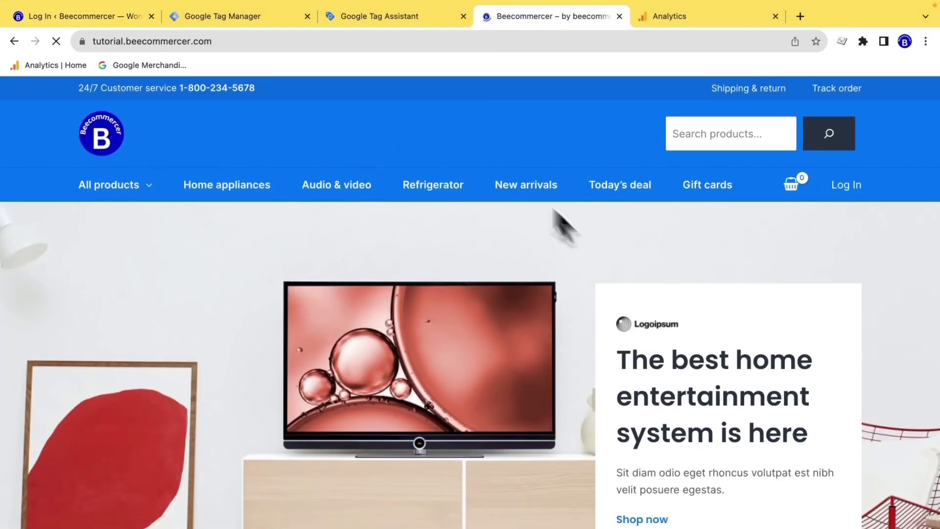
scroll(455, 392, down, 8)
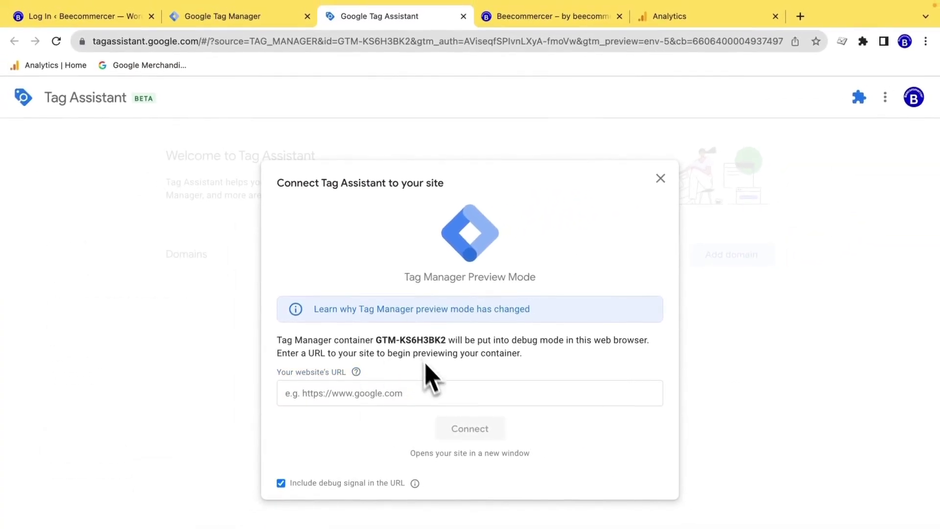
Step: Copy the storefront's address, tutorial.beecommercer.com, into Tag Assistant as the website URL and connect to the site
click(558, 22)
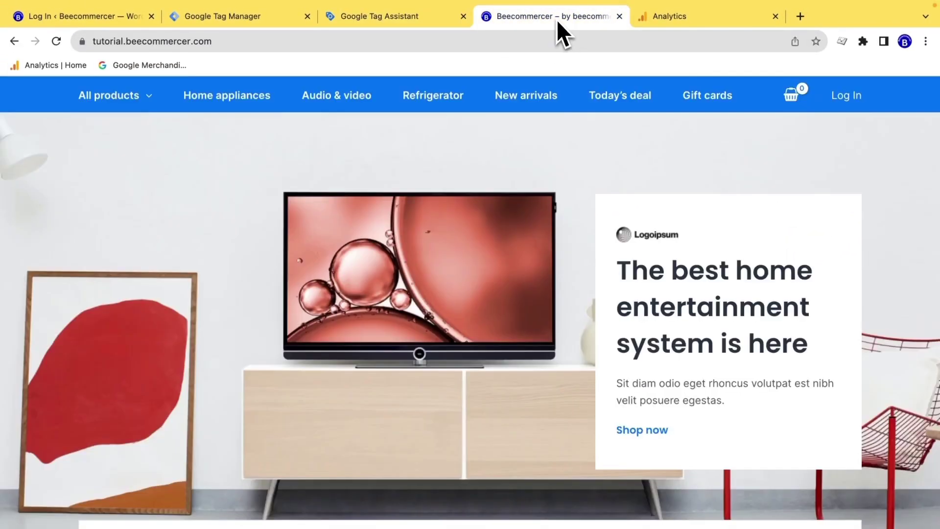
click(545, 47)
key(ctrl+c)
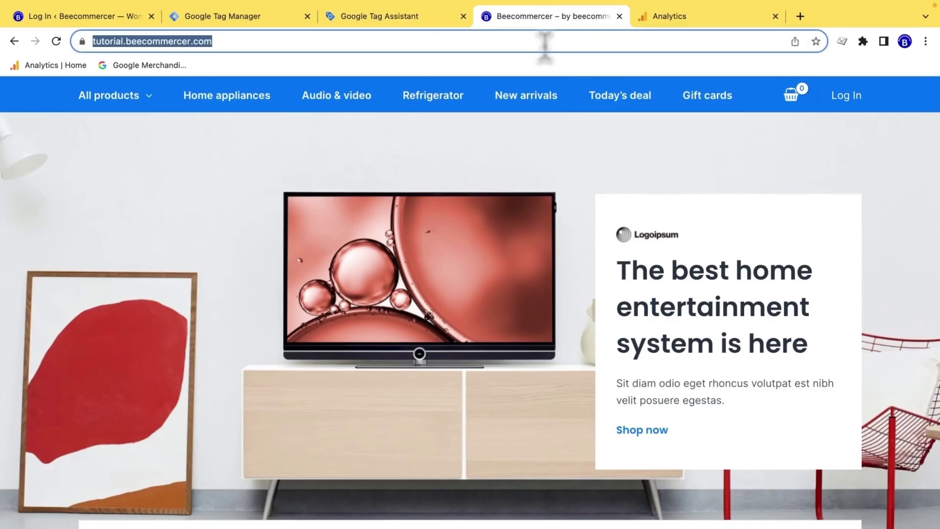
click(412, 19)
click(416, 392)
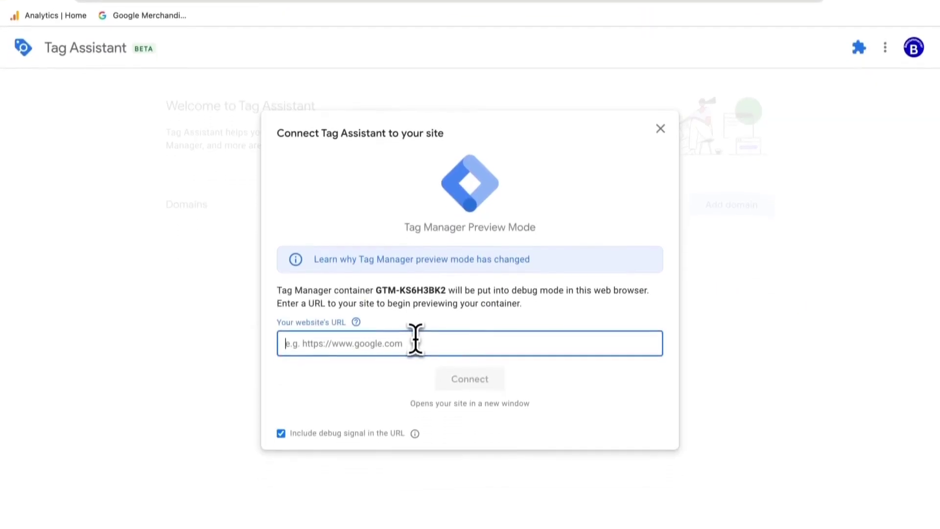
key(ctrl+v)
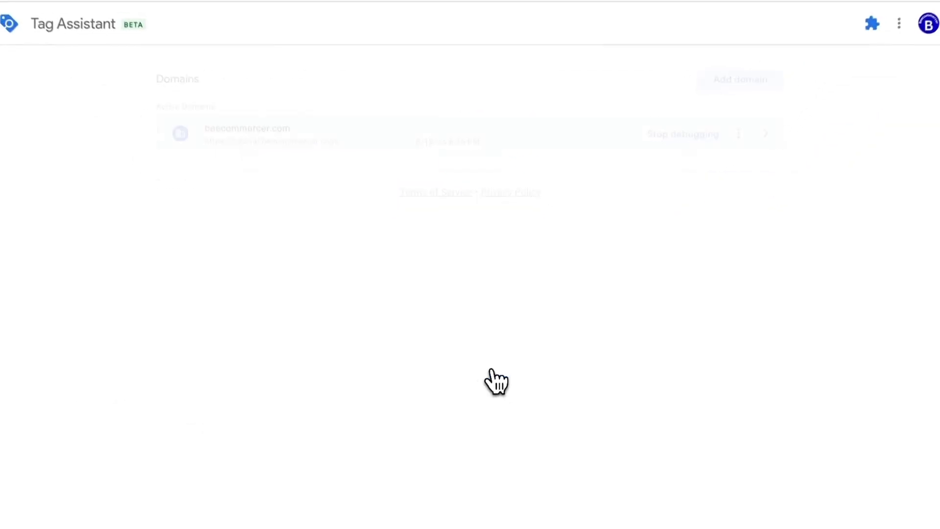
click(514, 253)
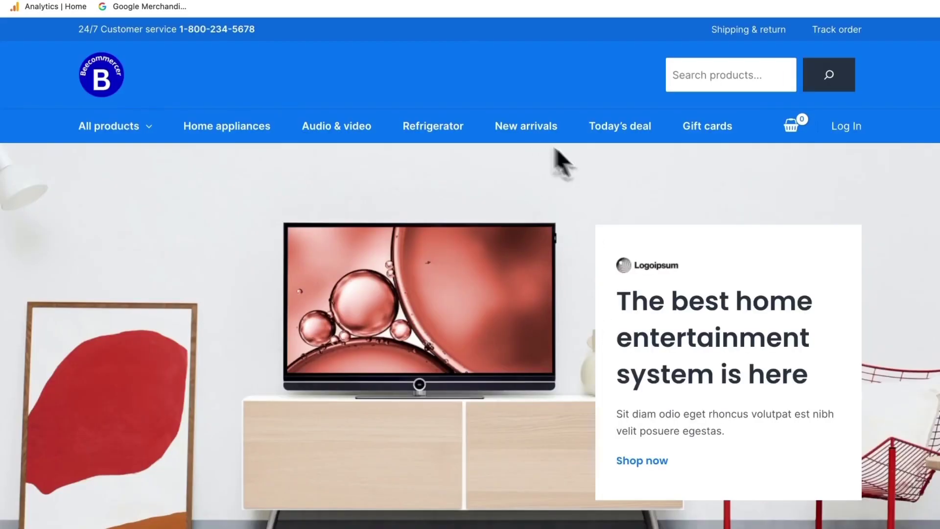
Step: Scroll the connected storefront home page past its halfway point to fire the scroll50 trigger
scroll(570, 309, down, 4)
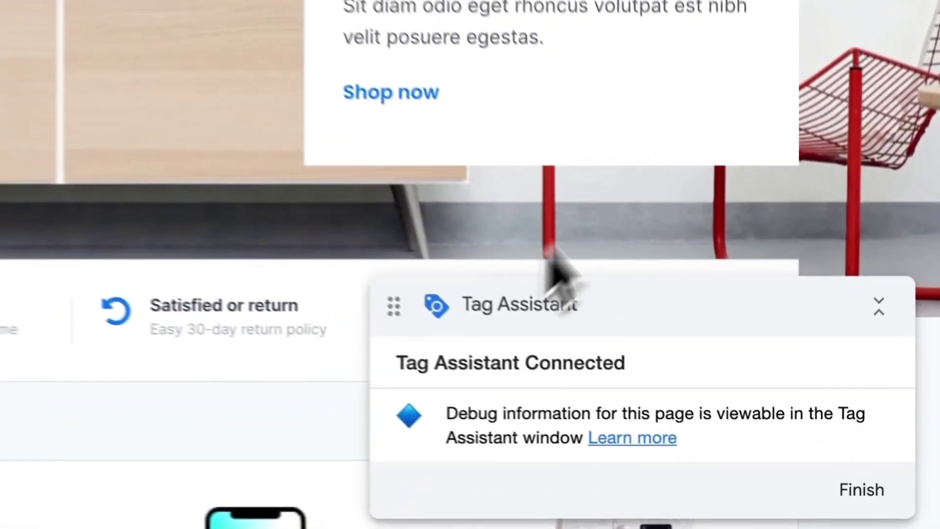
scroll(492, 339, down, 15)
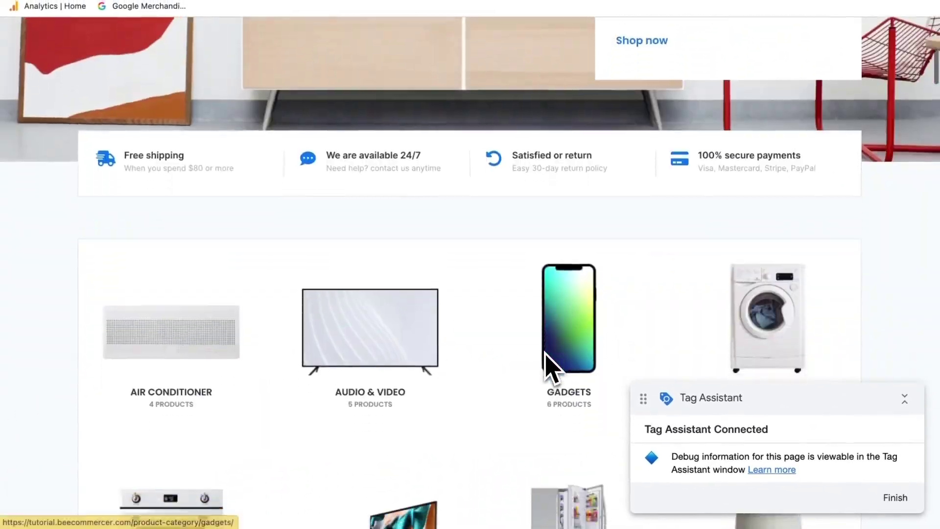
scroll(547, 356, down, 20)
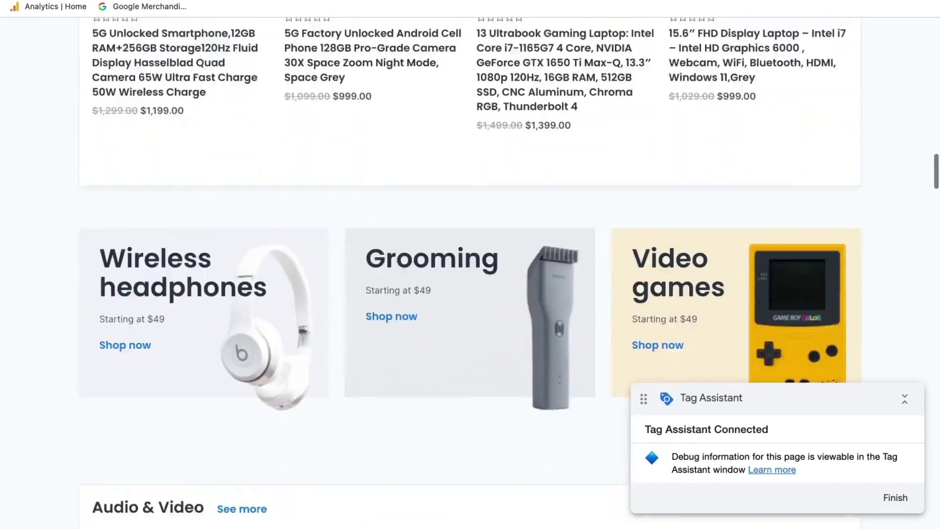
scroll(547, 343, down, 8)
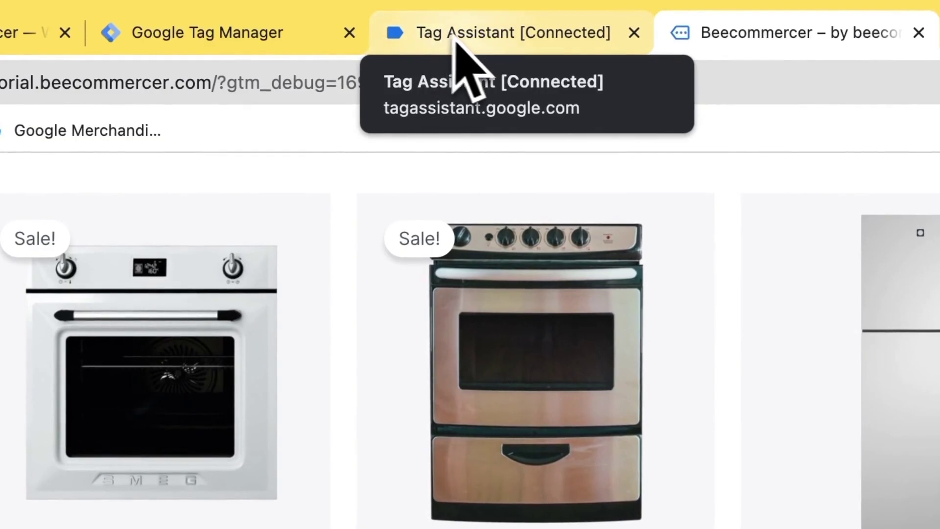
Step: Continue to the debug summary in Tag Assistant and check whether the 页面滑动50% tag fired
click(467, 43)
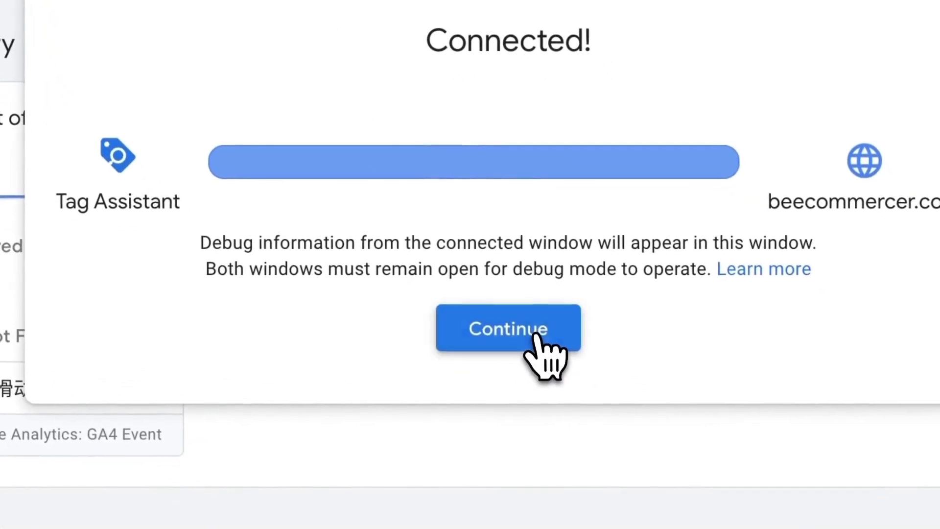
click(583, 426)
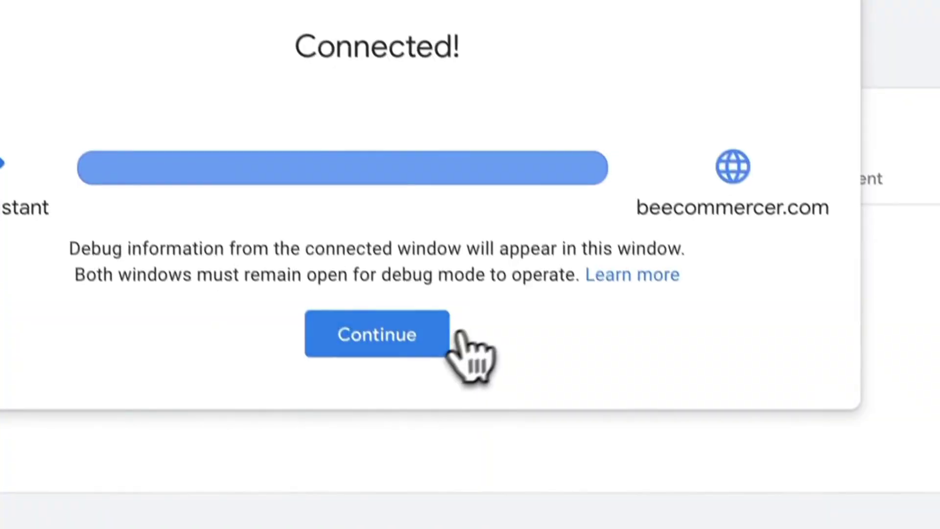
click(466, 342)
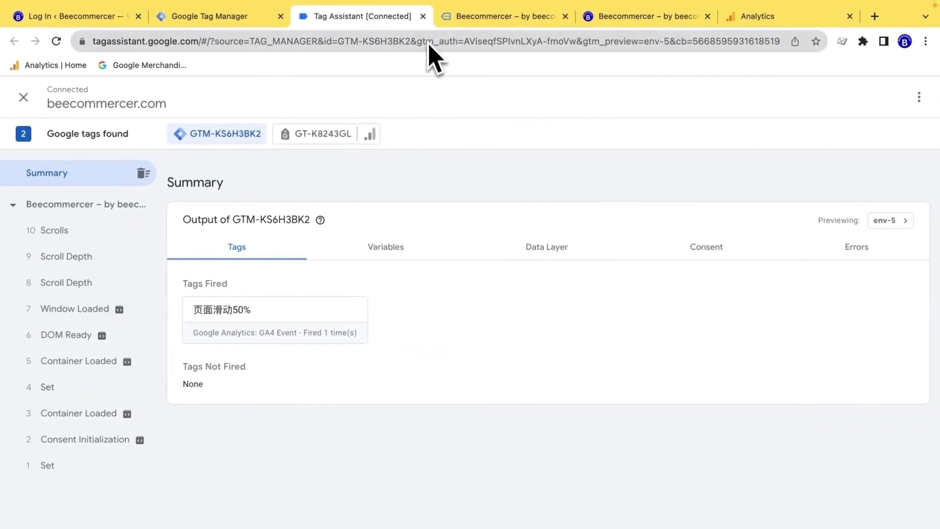
Step: Close the Tag Assistant and debug storefront pages and return to the Google Tag Manager workspace
click(423, 16)
click(423, 16)
key(super+2)
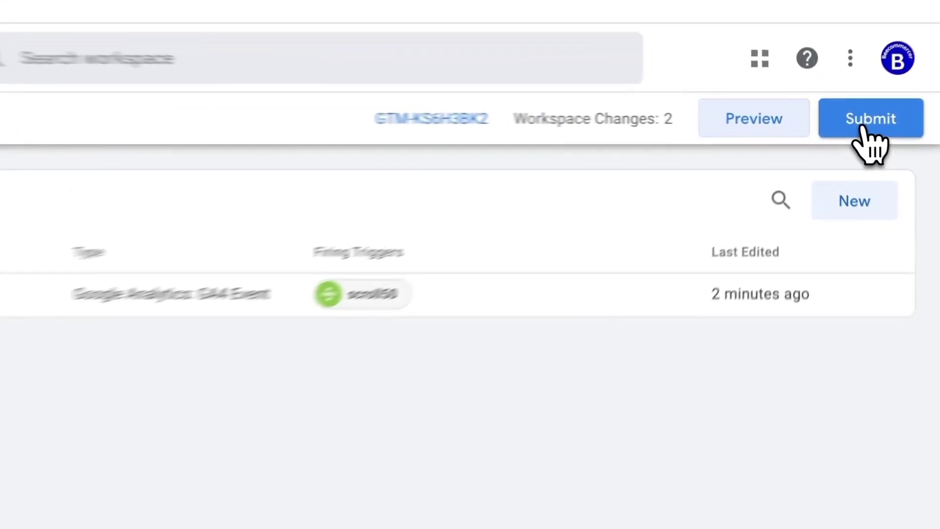
Step: Publish the workspace changes to the Live environment without a version name or description and return to the workspace overview
click(894, 137)
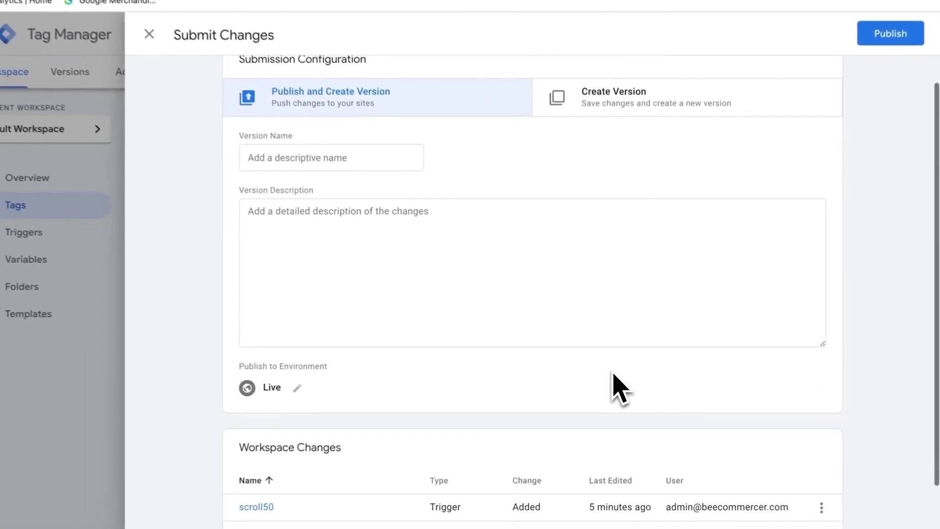
scroll(620, 389, down, 2)
scroll(607, 298, up, 2)
click(394, 257)
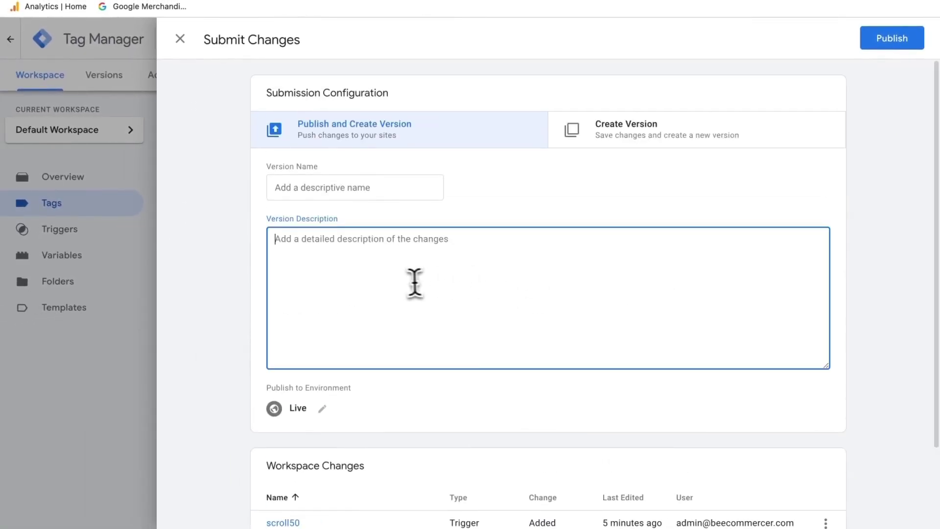
scroll(685, 284, down, 2)
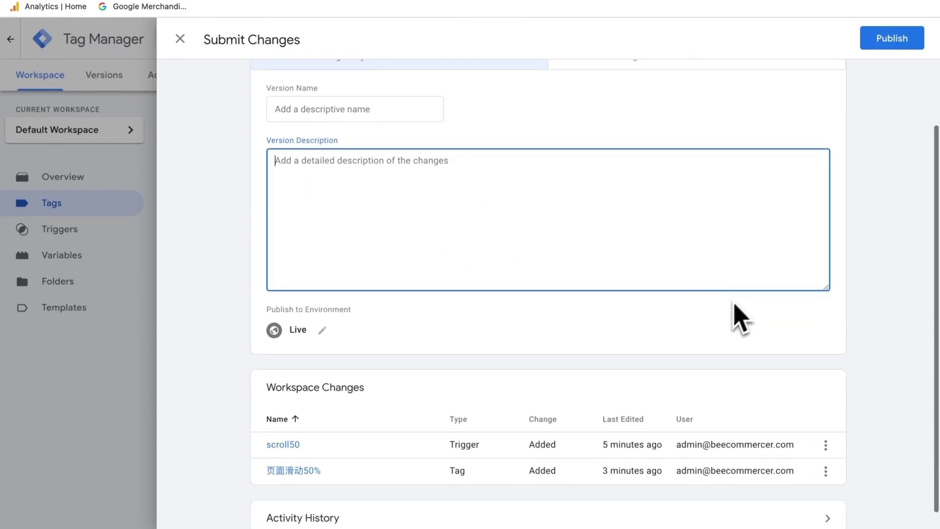
click(892, 38)
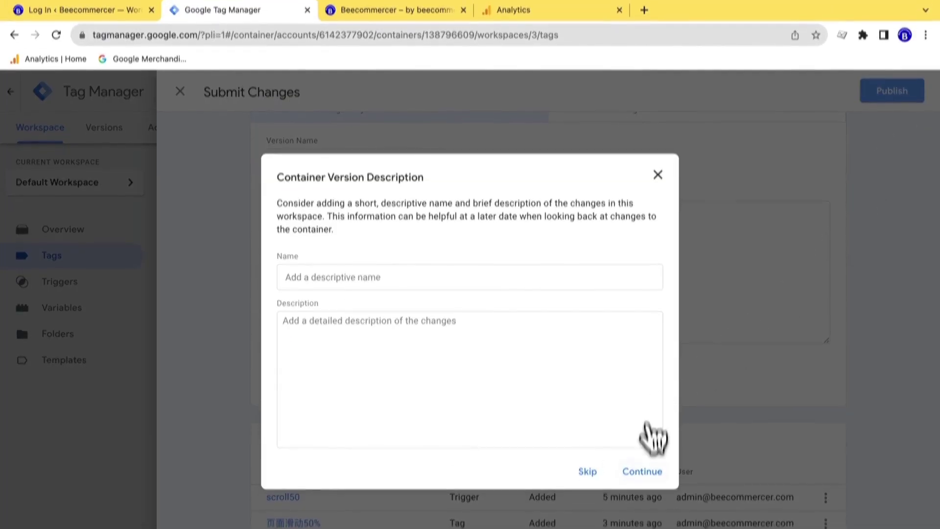
click(642, 473)
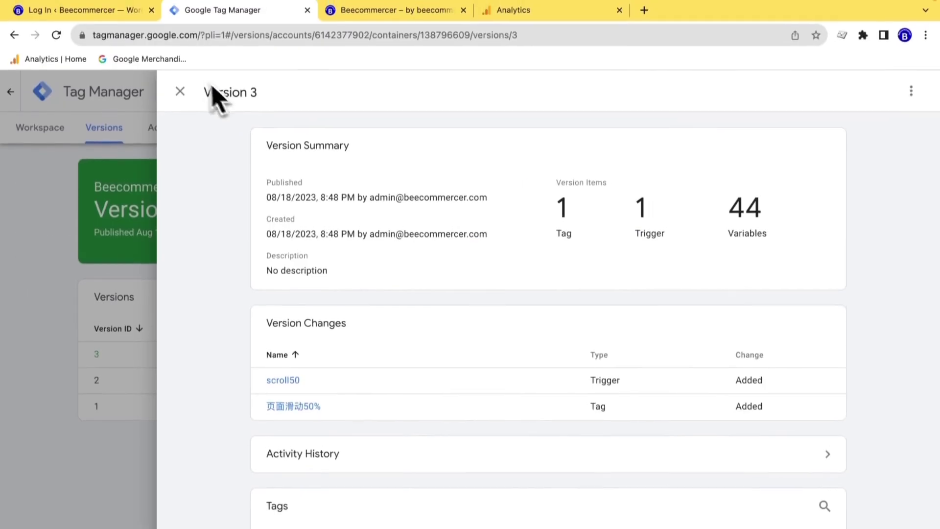
click(179, 93)
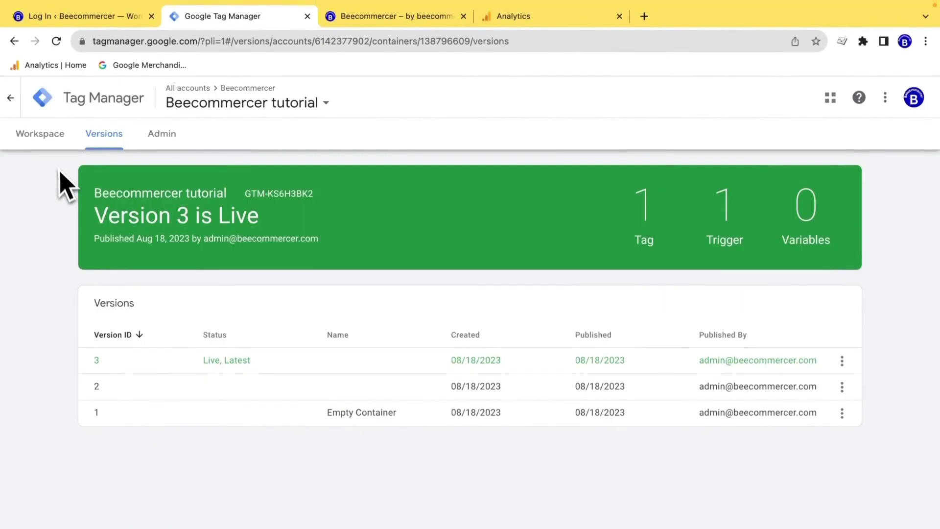
click(41, 133)
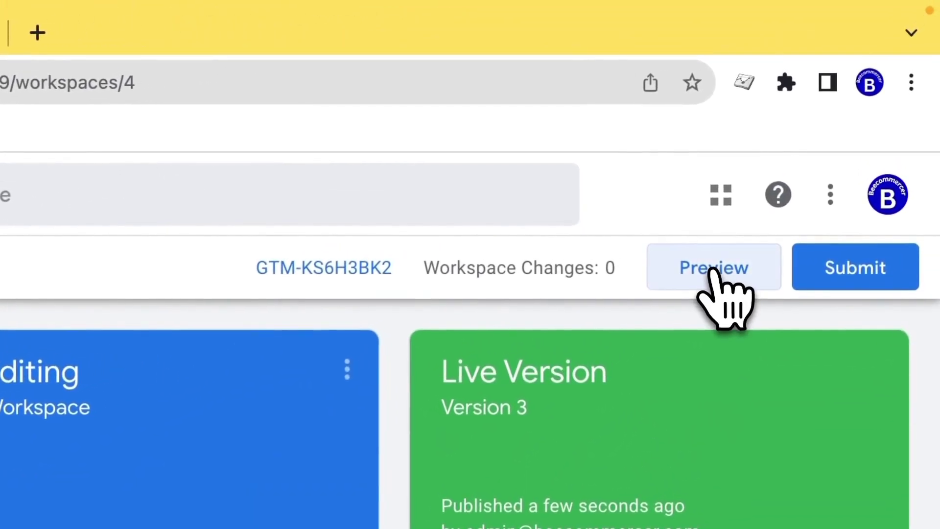
click(826, 131)
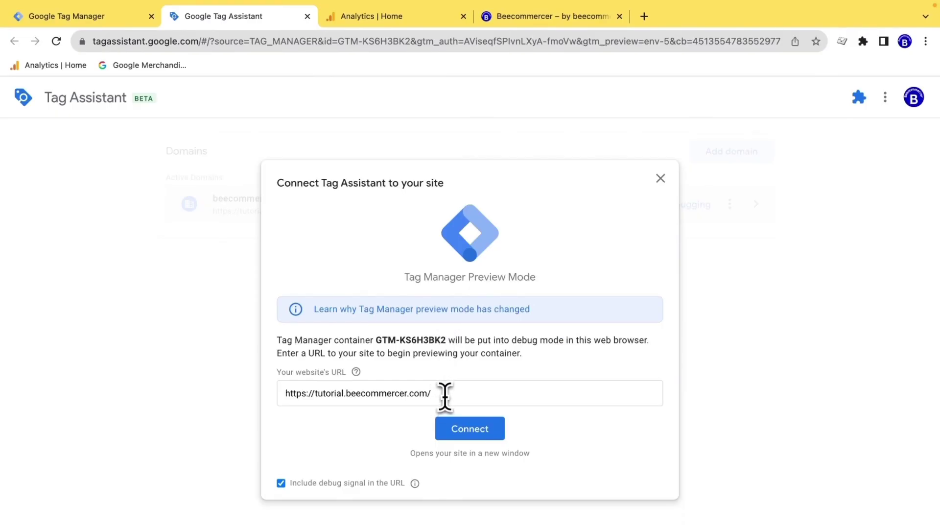
click(444, 395)
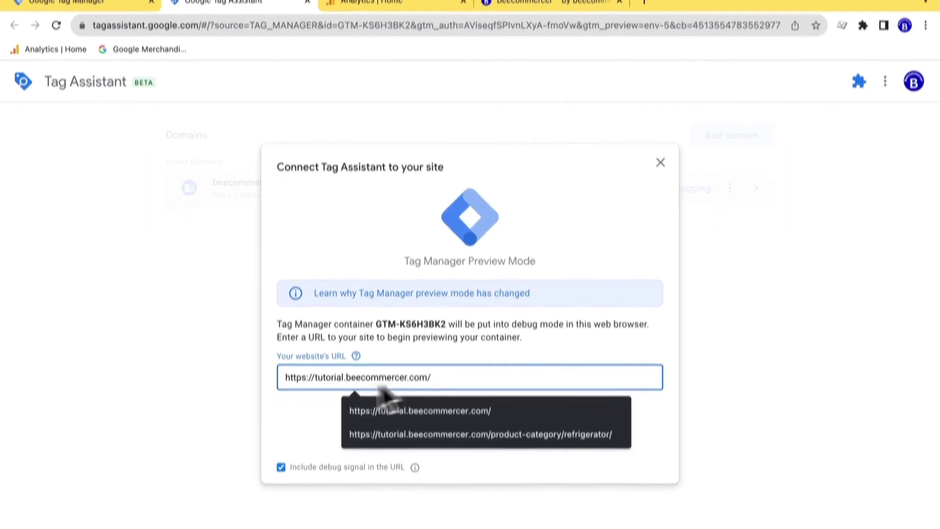
click(311, 446)
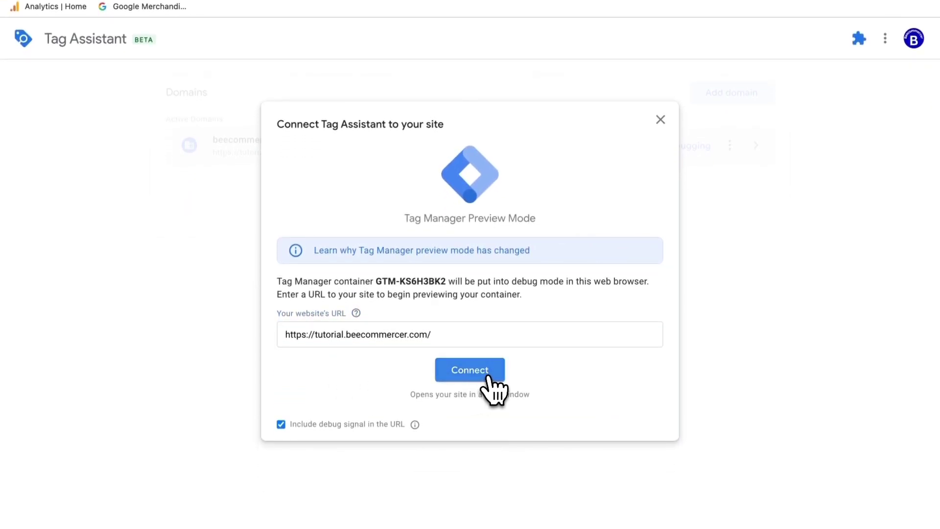
click(488, 373)
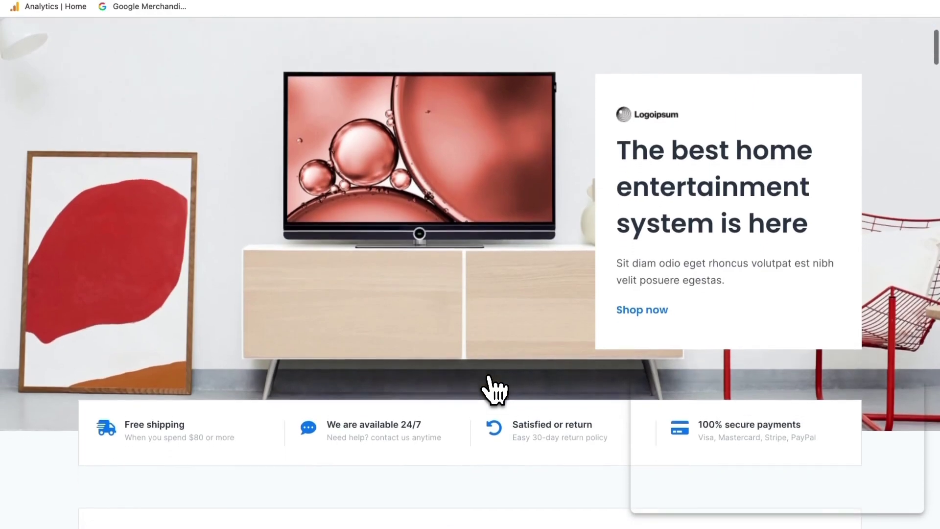
Step: Follow the See more link beside Today's best deal on the connected storefront home page
scroll(493, 389, down, 9)
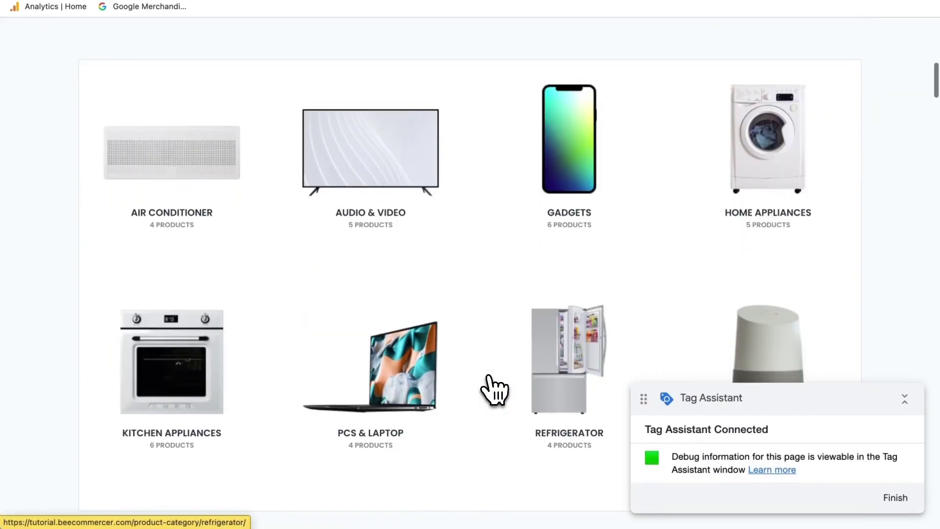
scroll(446, 345, down, 12)
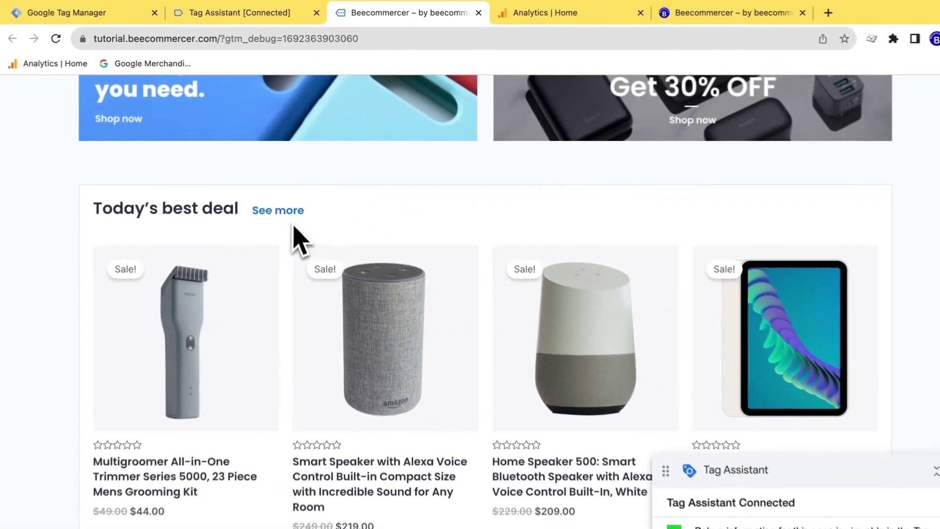
click(279, 210)
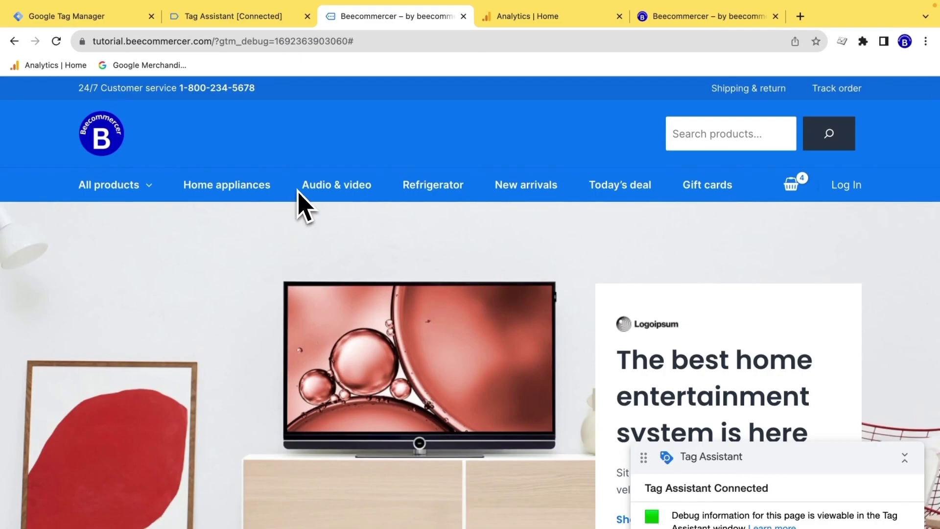
Step: Examine the variables of the Link Click event in Tag Assistant, especially Click Text and Click URL
click(244, 17)
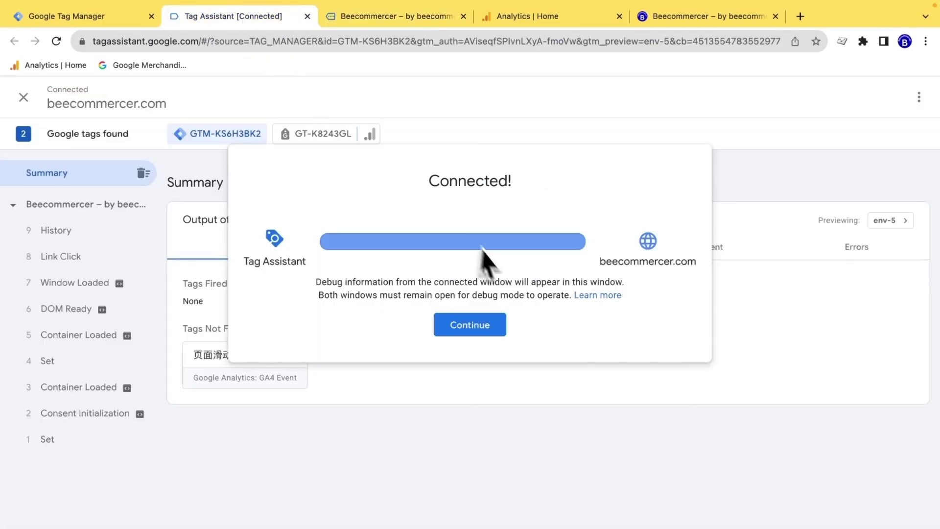
click(470, 325)
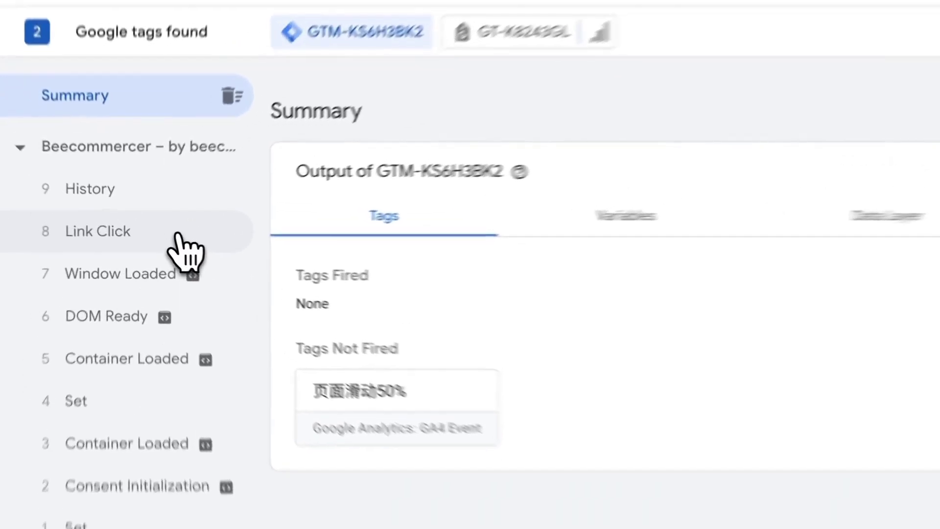
click(111, 200)
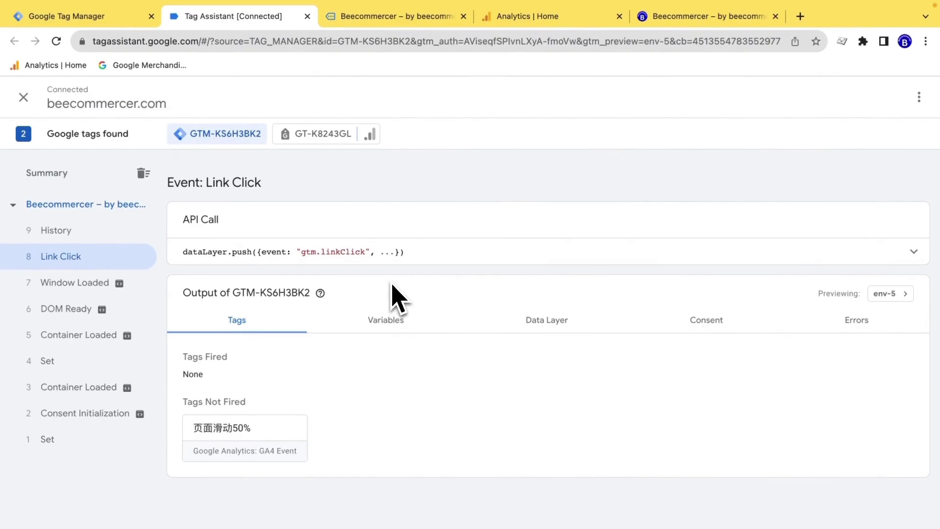
click(392, 325)
scroll(629, 477, down, 5)
scroll(629, 477, down, 2)
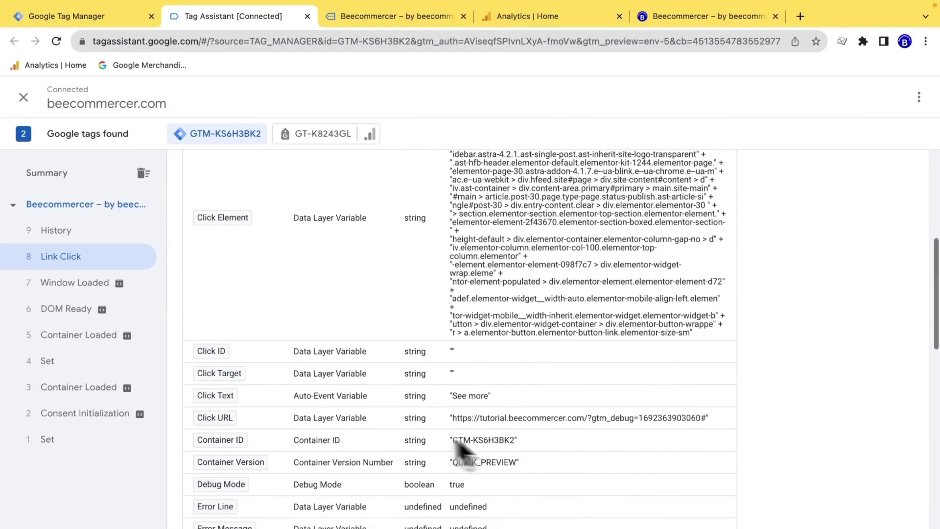
scroll(626, 476, down, 2)
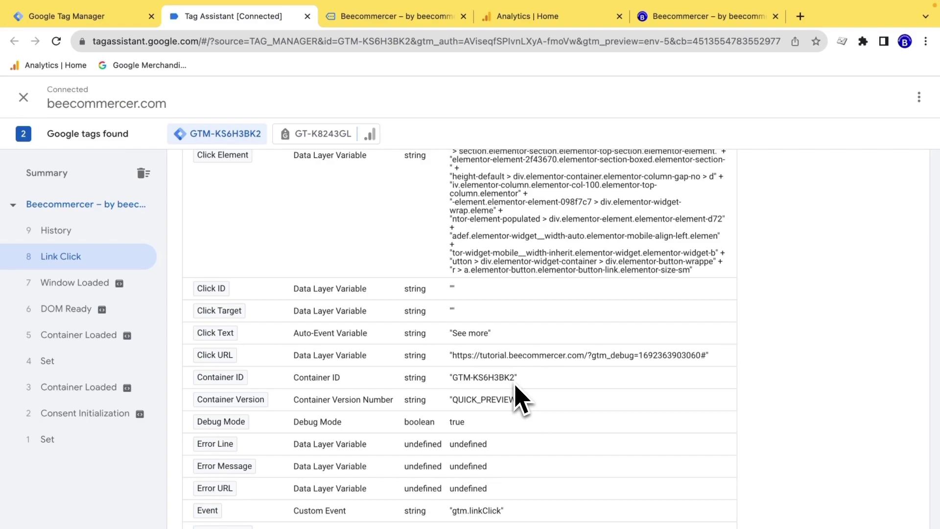
Step: Create a new Click - All Elements trigger in Google Tag Manager that fires on Some Clicks
click(69, 16)
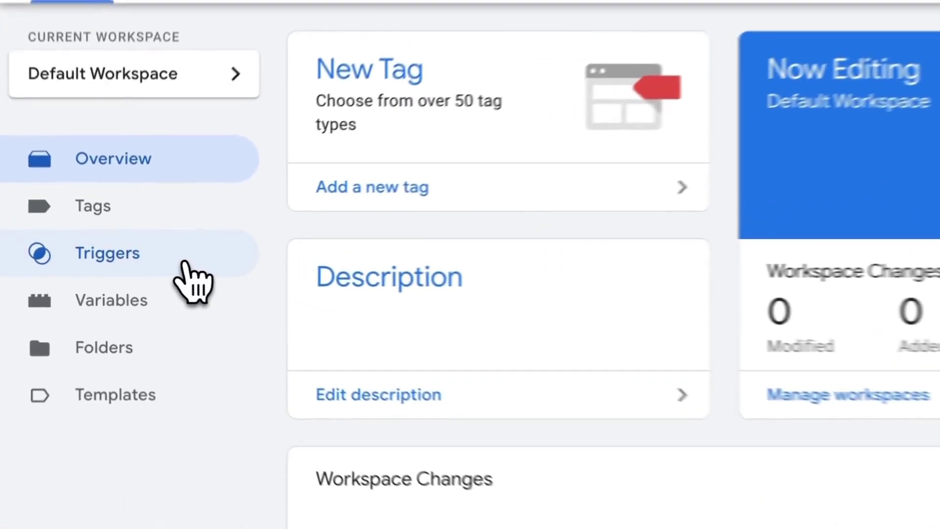
click(101, 233)
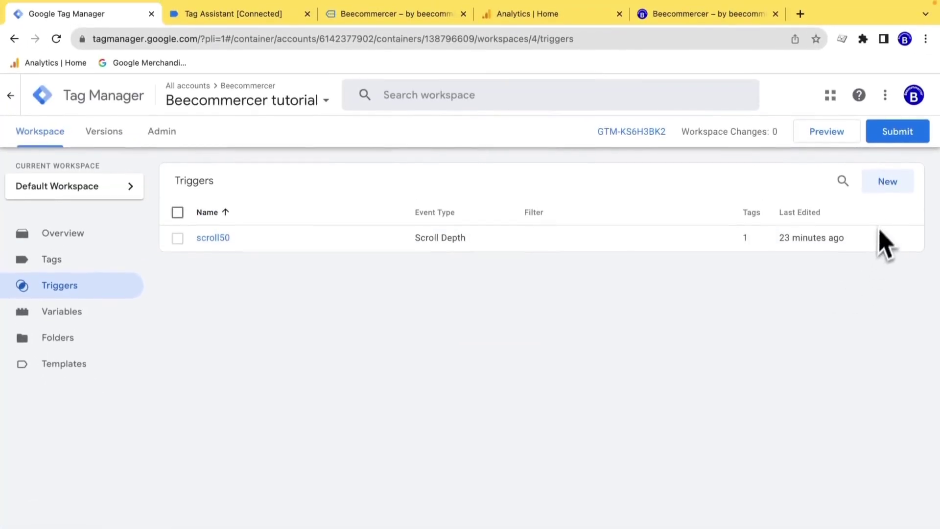
click(888, 180)
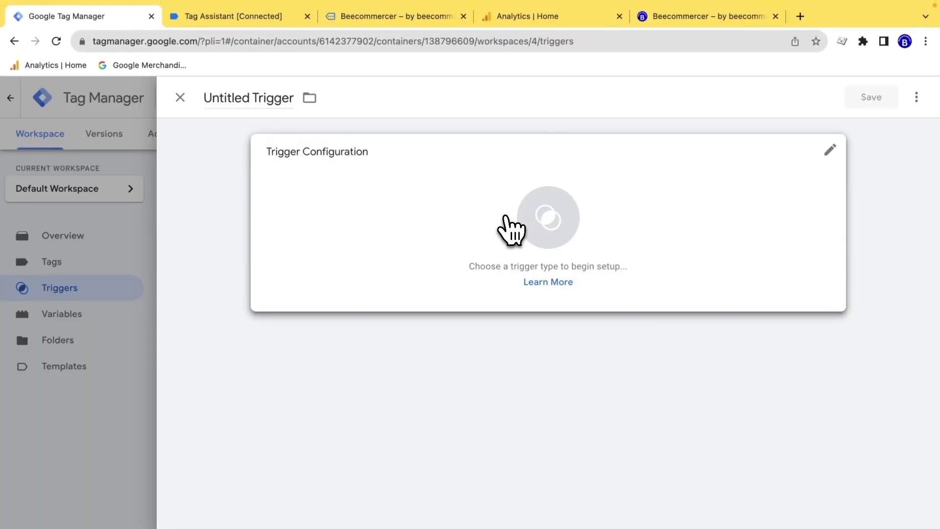
click(509, 226)
scroll(630, 323, down, 5)
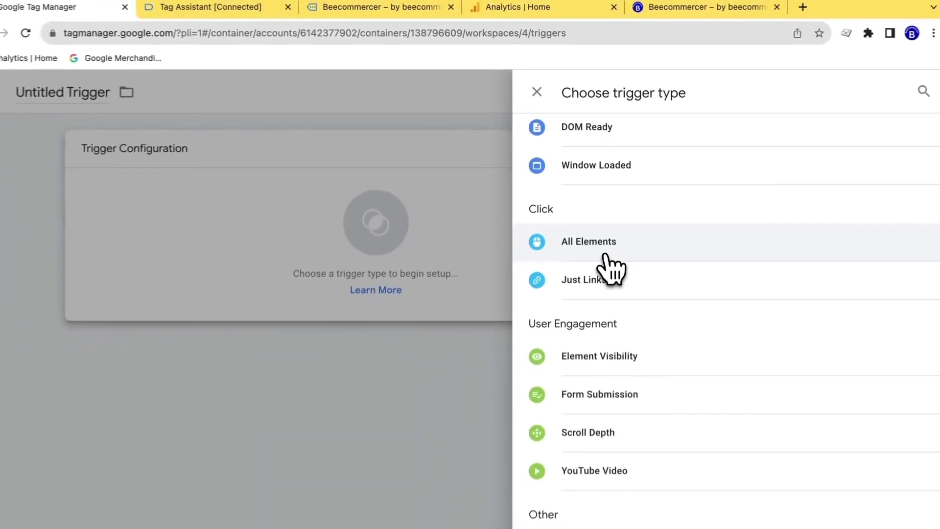
click(609, 252)
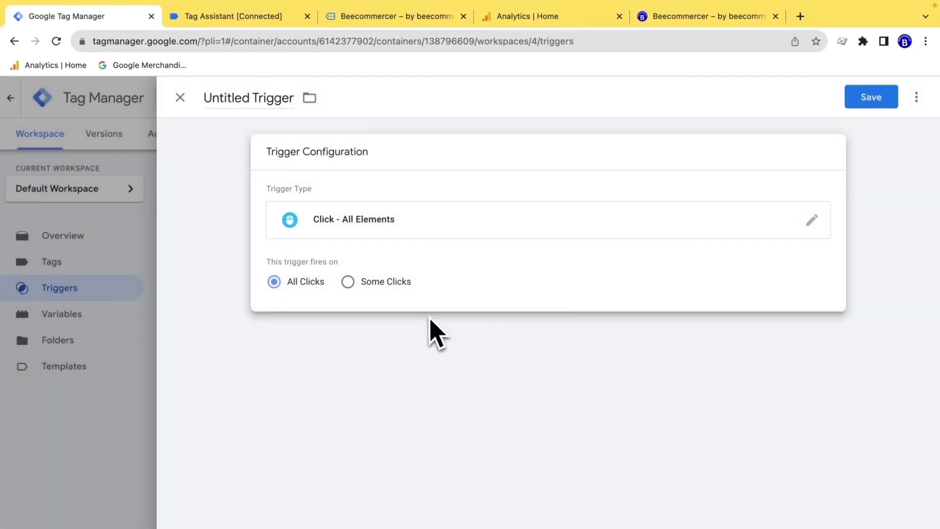
click(399, 288)
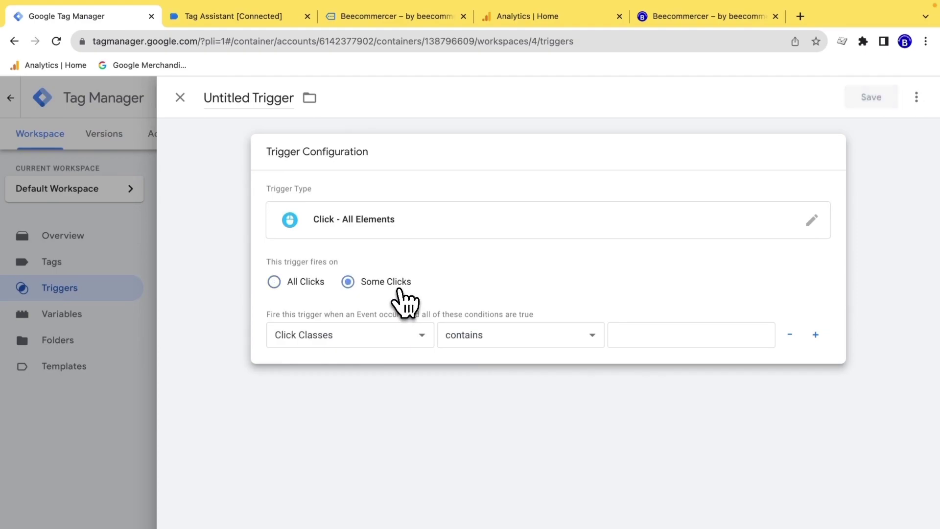
Step: Set the trigger's first condition to Click Text contains "See more", copying the text from the Link Click variables in Tag Assistant
click(394, 337)
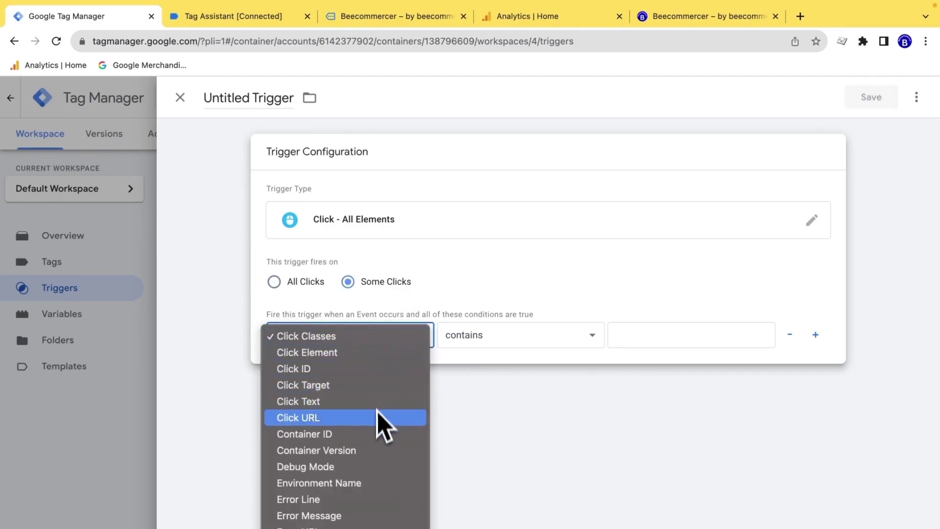
scroll(384, 431, down, 1)
click(362, 389)
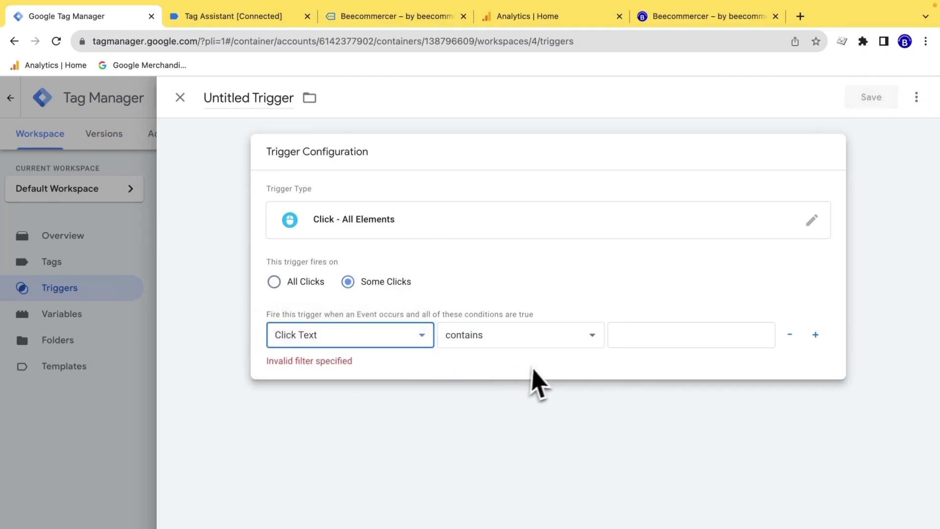
click(625, 336)
click(267, 20)
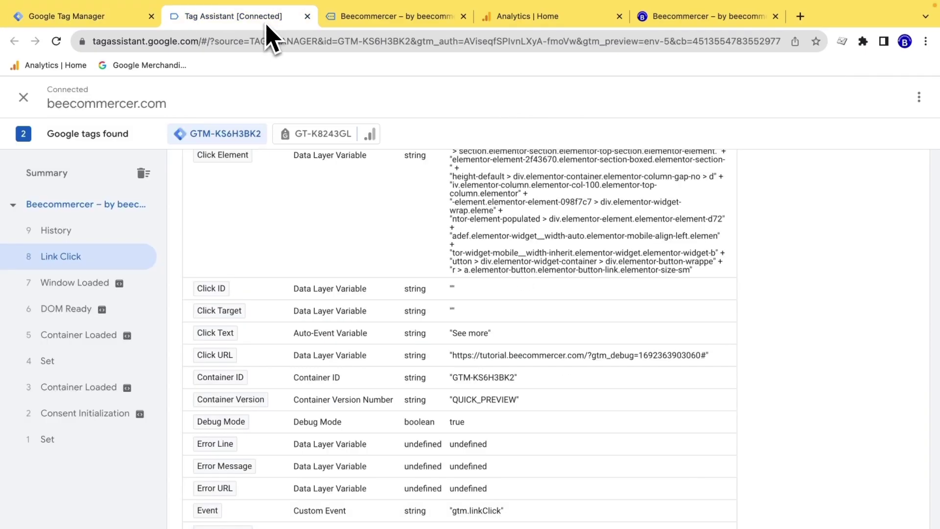
scroll(502, 445, down, 1)
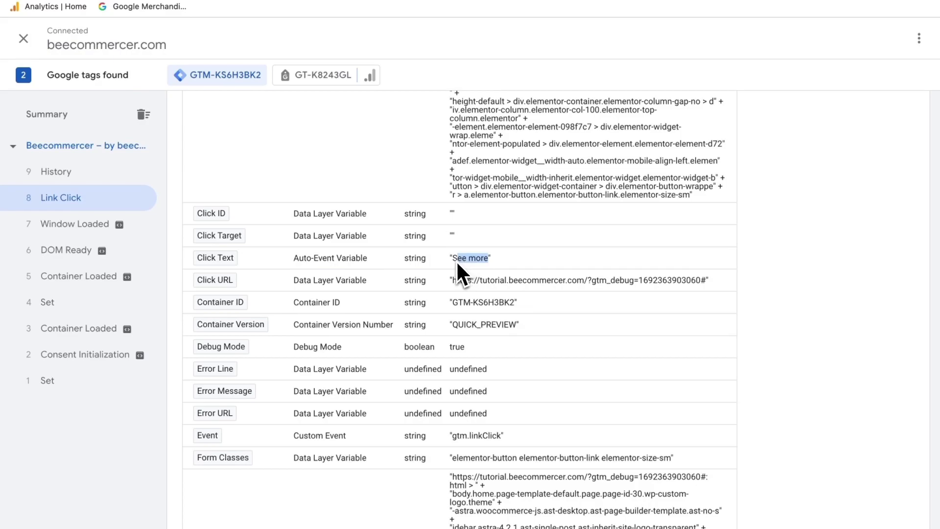
drag(454, 261, 457, 272)
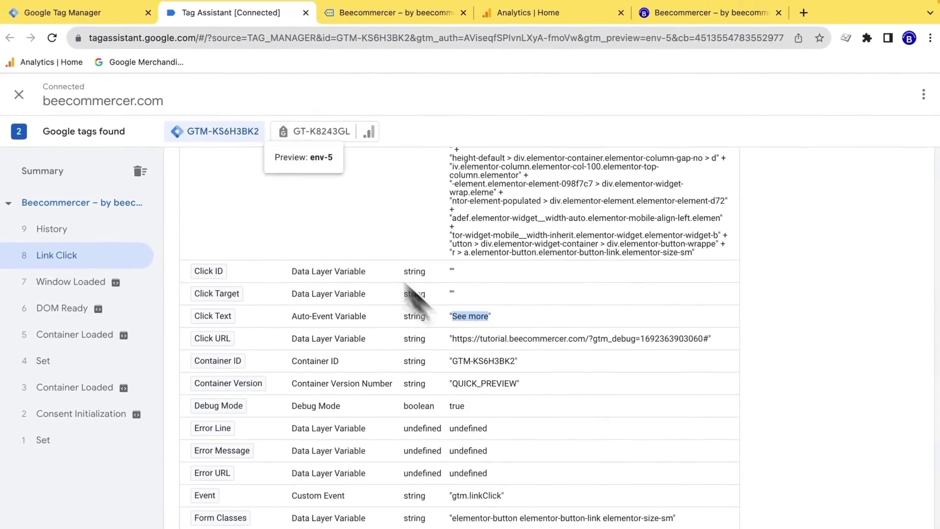
click(64, 10)
text(See more)
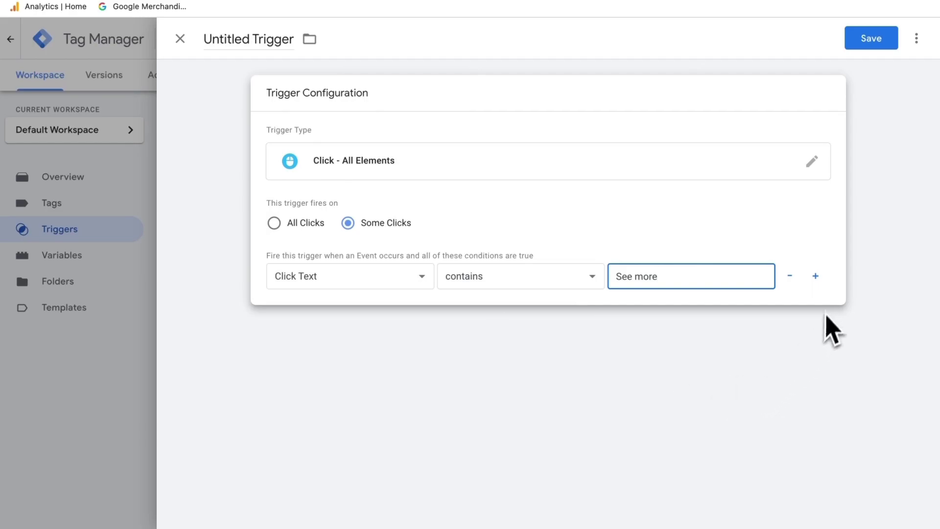
click(815, 275)
click(363, 314)
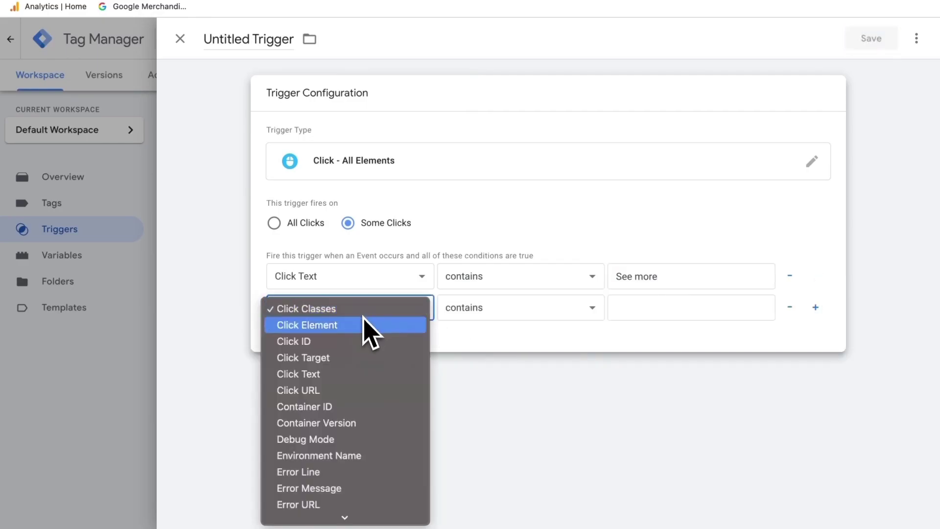
click(360, 390)
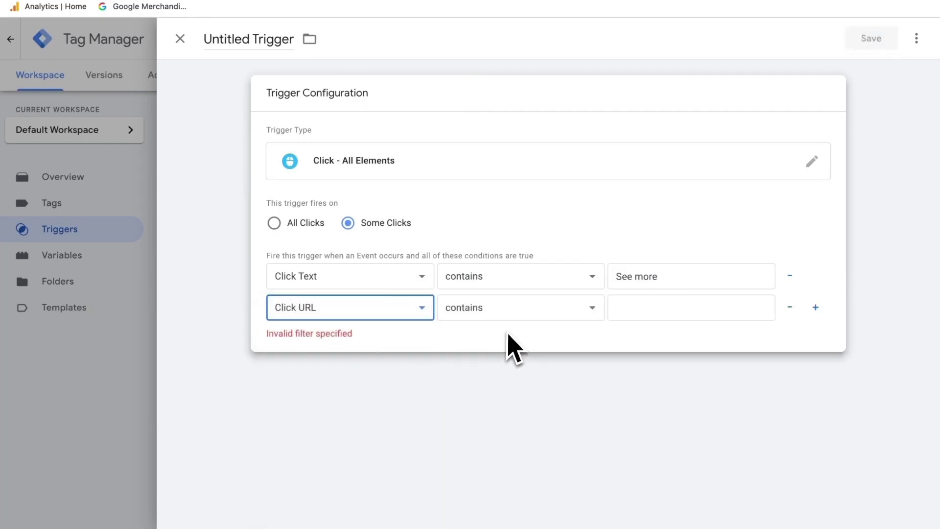
click(650, 307)
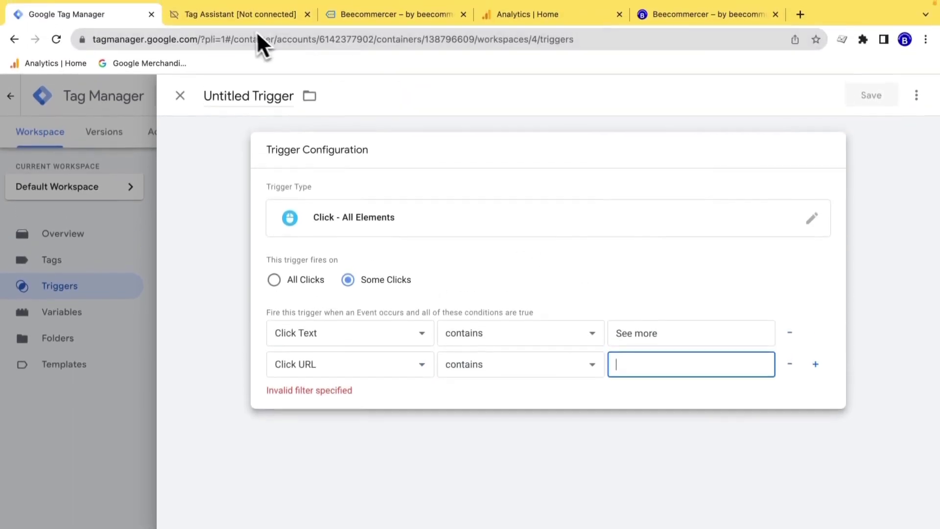
click(235, 10)
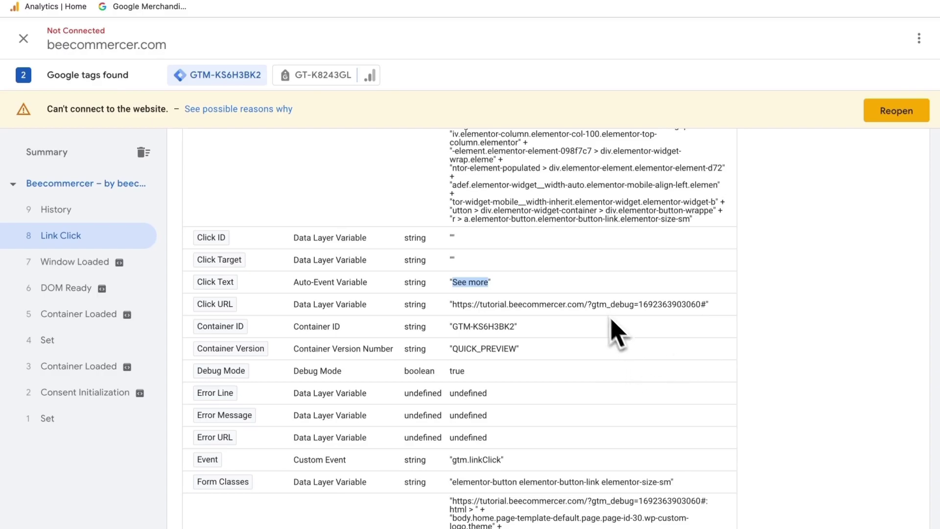
scroll(542, 350, down, 1)
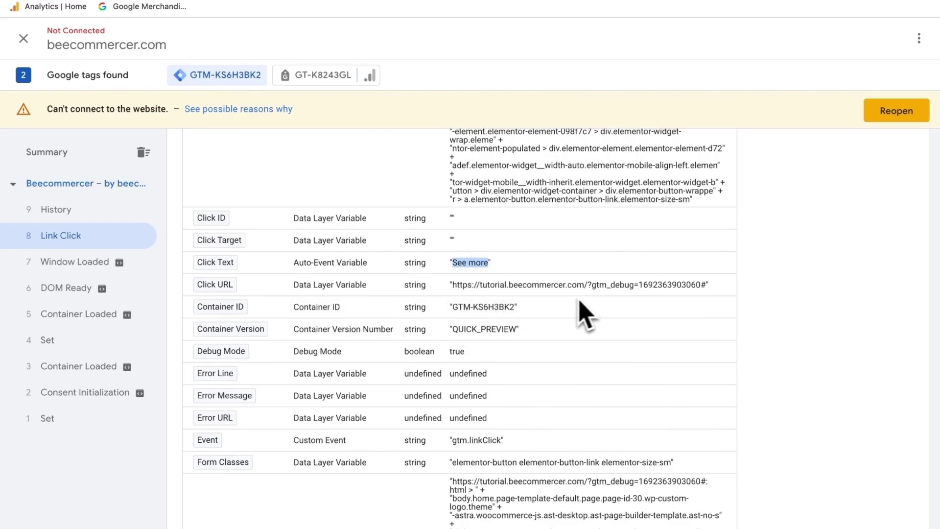
click(105, 17)
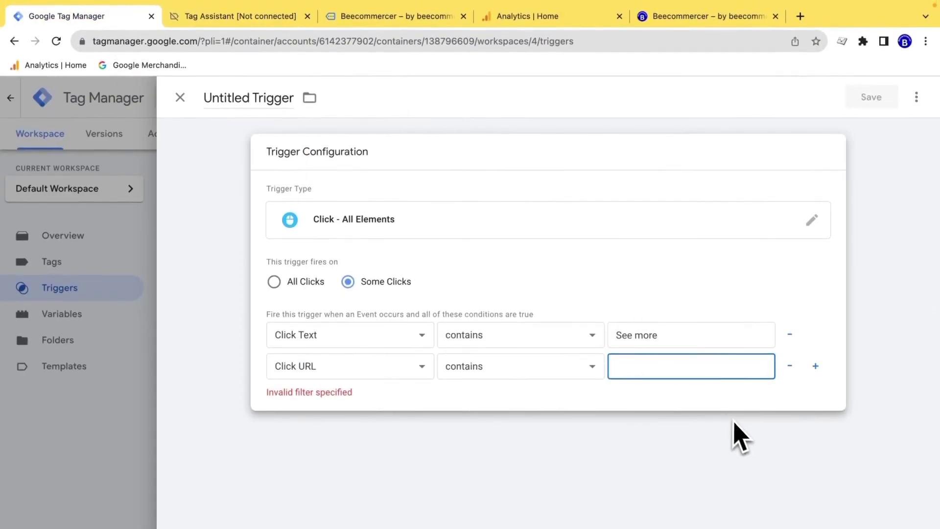
click(790, 369)
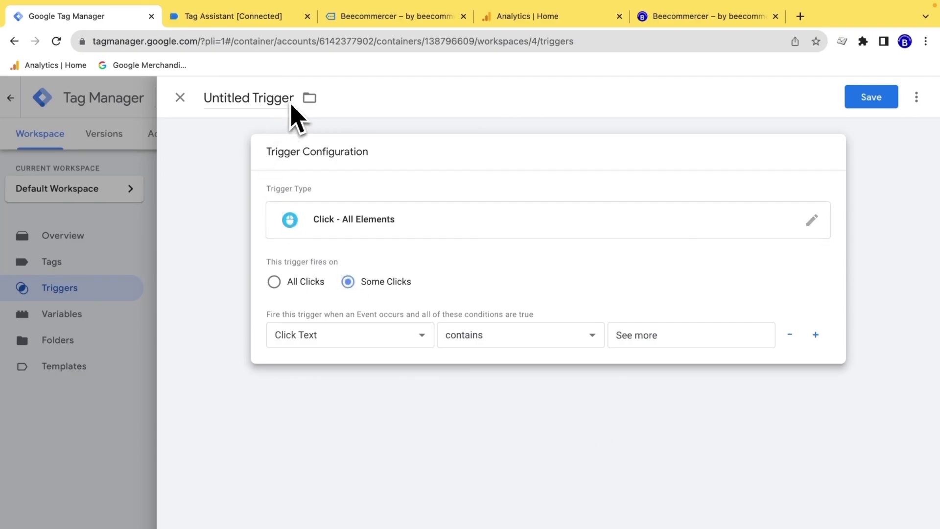
Step: Name the See more click trigger "learn more" and save it
click(292, 104)
text(lear)
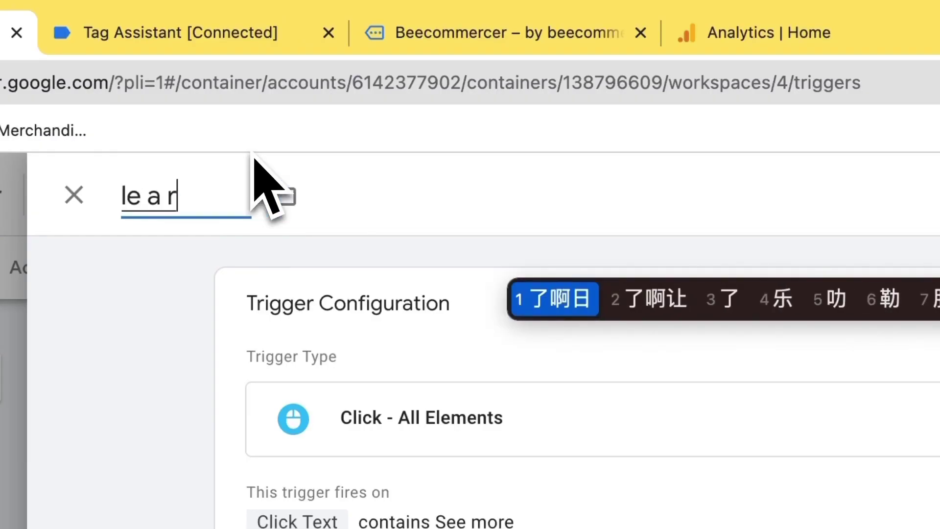
text(n)
key(Return)
text(more)
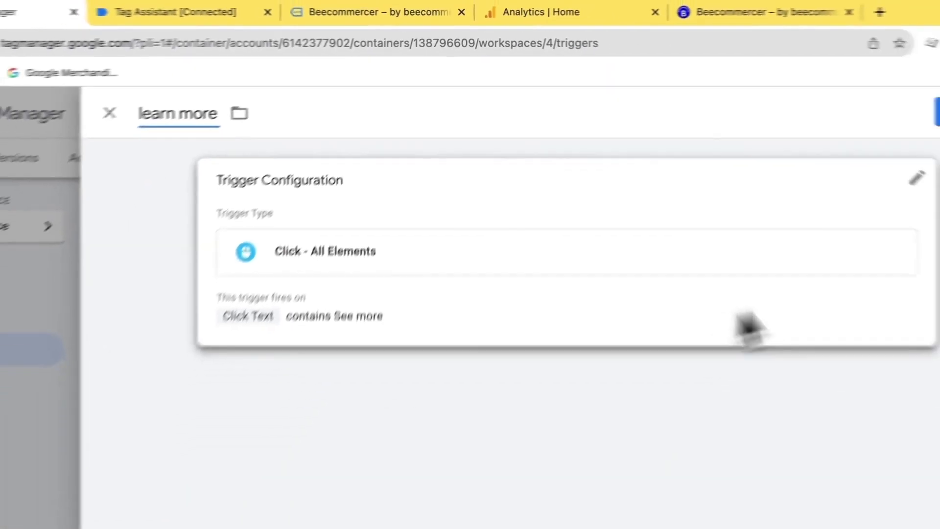
click(939, 197)
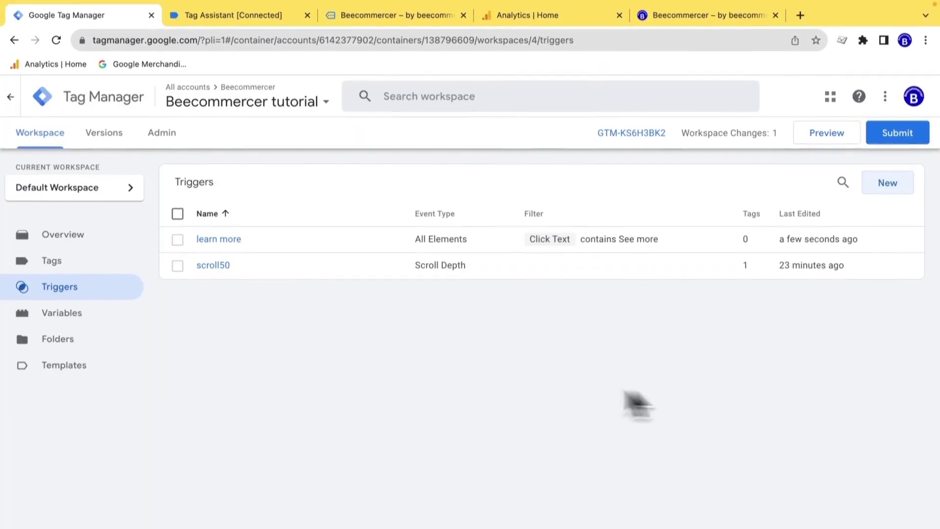
Step: Create a new tag of the type Google Analytics: GA4 Event
click(113, 262)
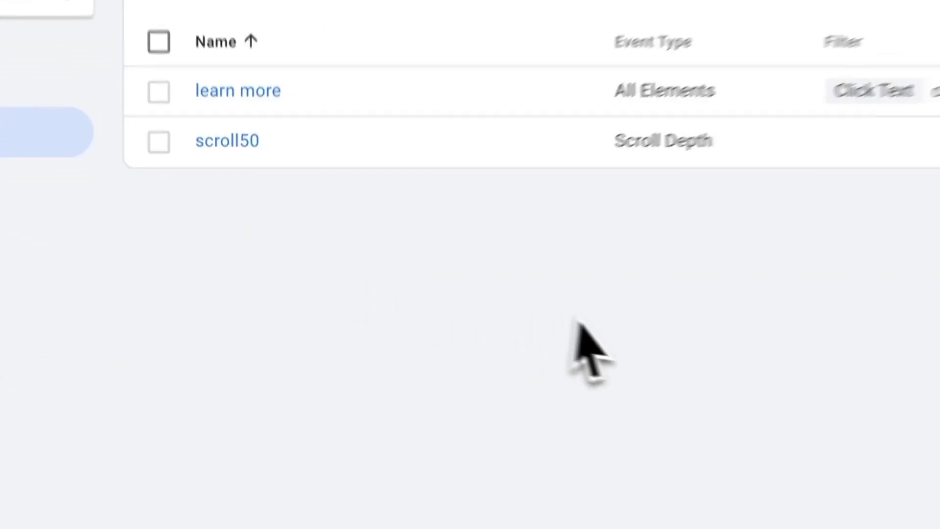
click(896, 184)
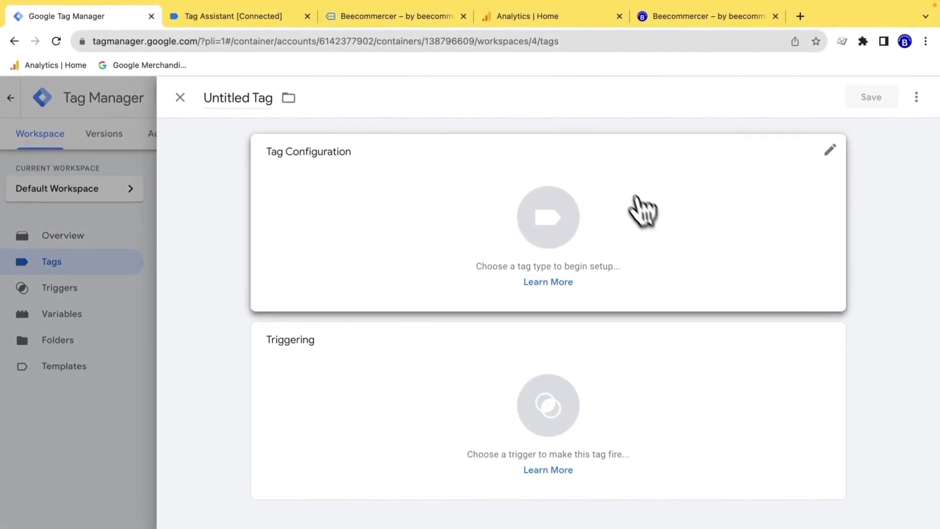
click(627, 248)
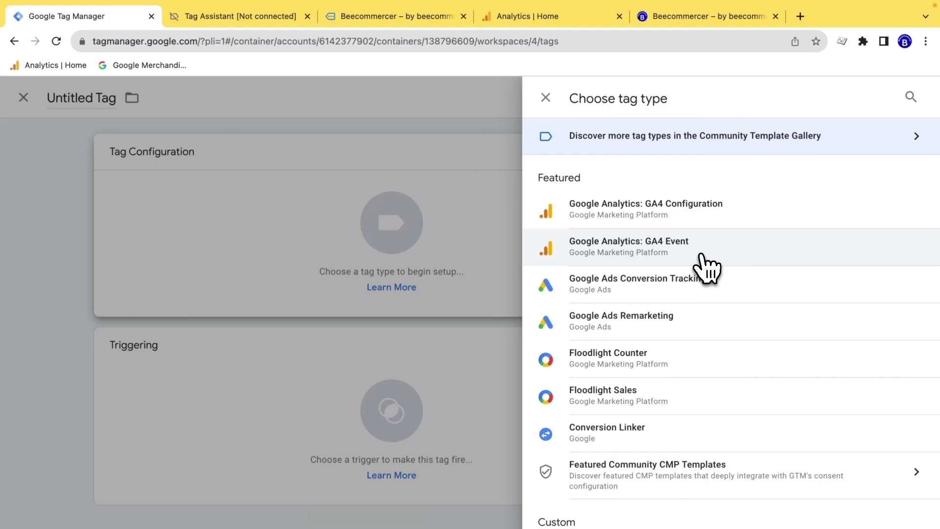
click(705, 266)
Step: Set the configuration tag to None - Manually Set ID and enter the measurement ID copied from the Analytics web stream details
click(406, 244)
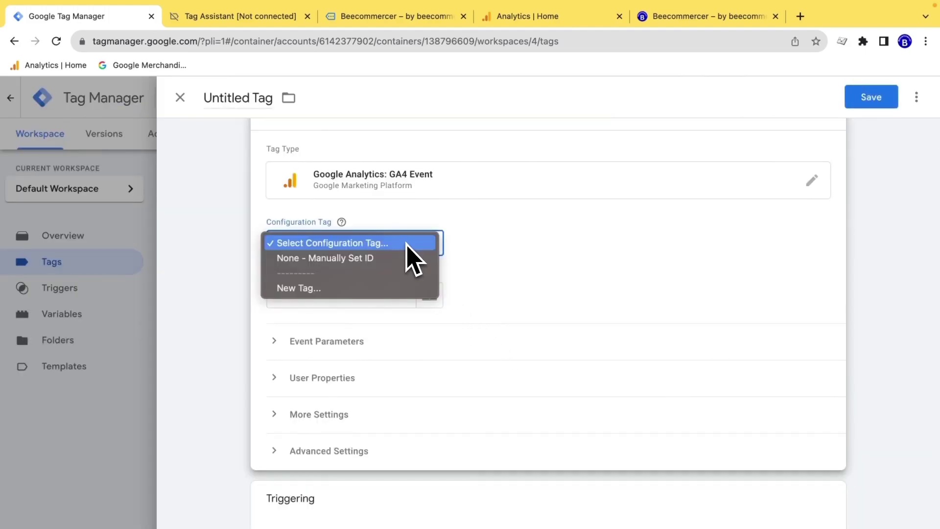
click(399, 258)
click(370, 295)
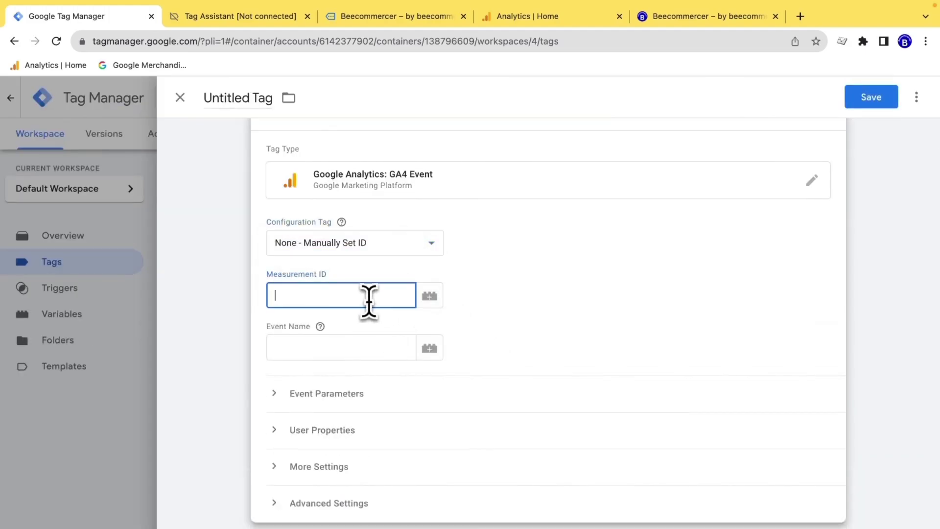
click(543, 17)
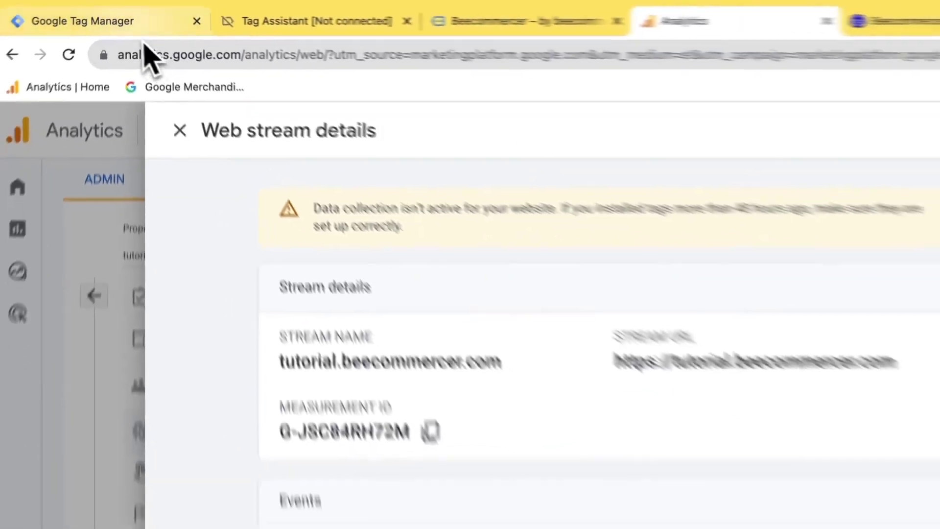
click(146, 21)
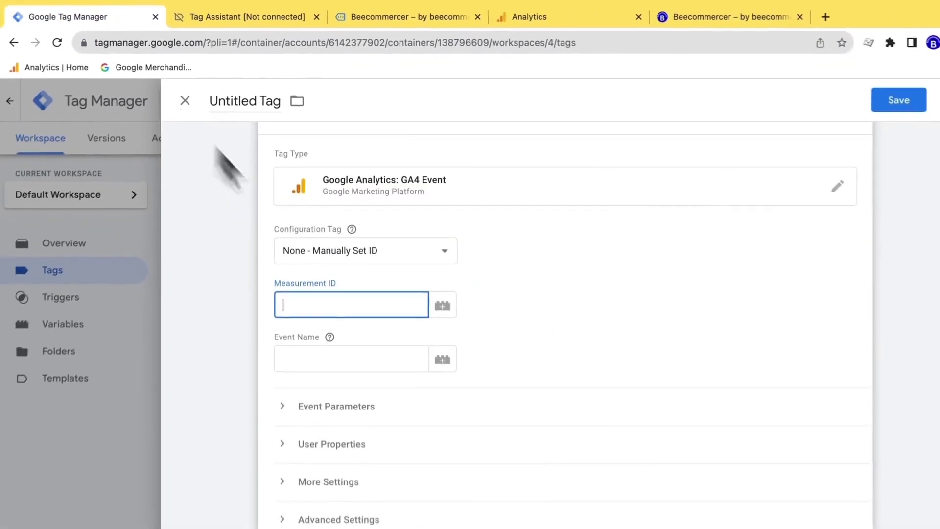
text(G-JSC84RH72M)
Step: Set the event name to learn_more_button and give the tag the same name
click(340, 345)
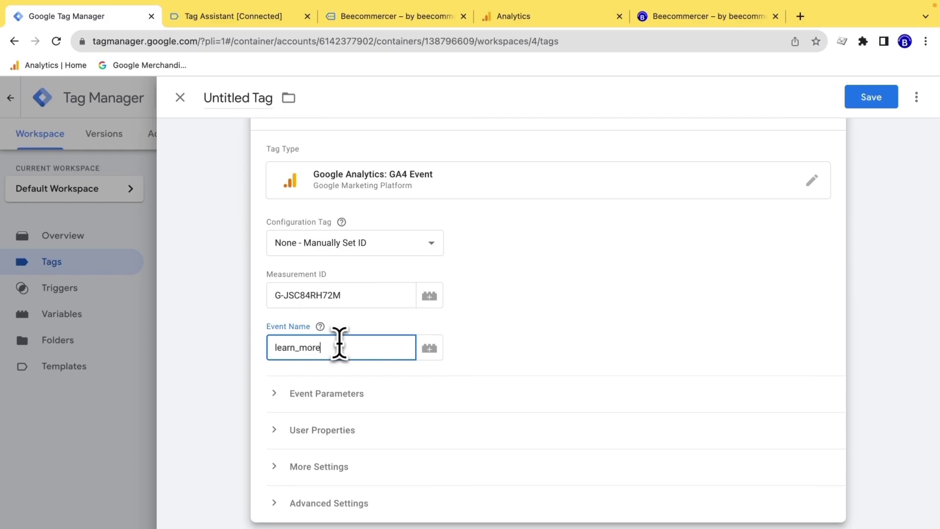
text(_button)
scroll(482, 367, down, 2)
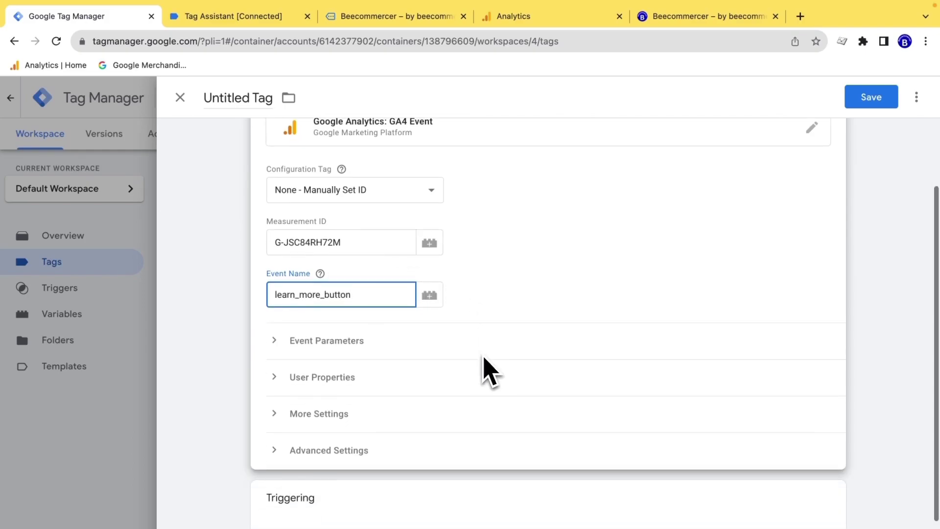
click(235, 300)
click(309, 335)
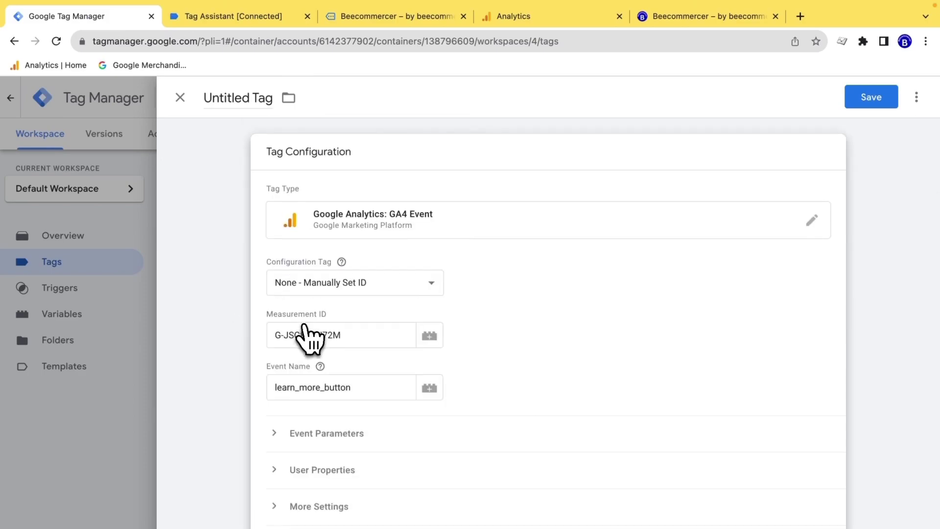
drag(360, 387, 267, 387)
key(ctrl+c)
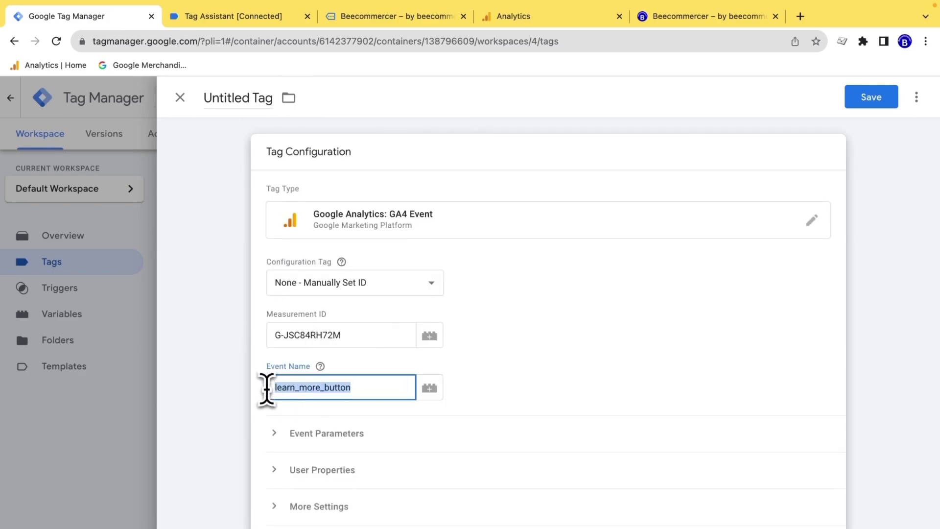
click(269, 97)
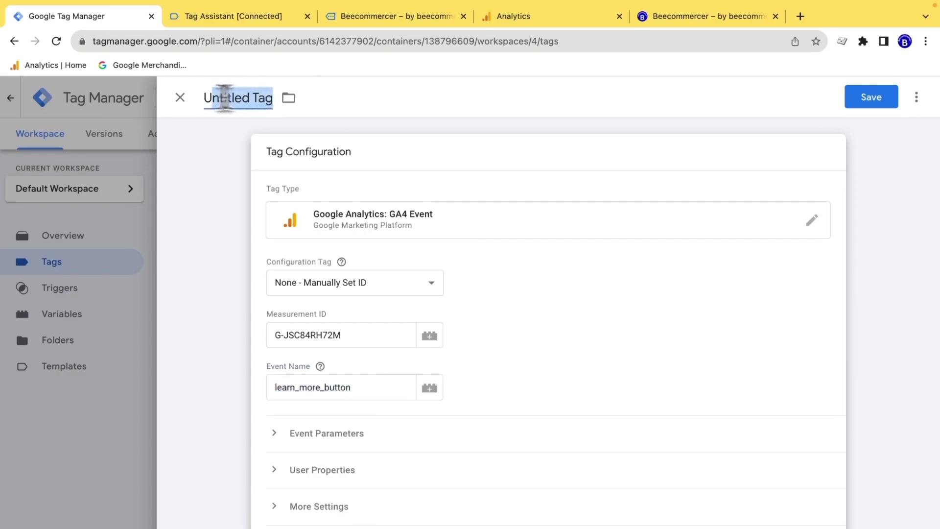
key(ctrl+v)
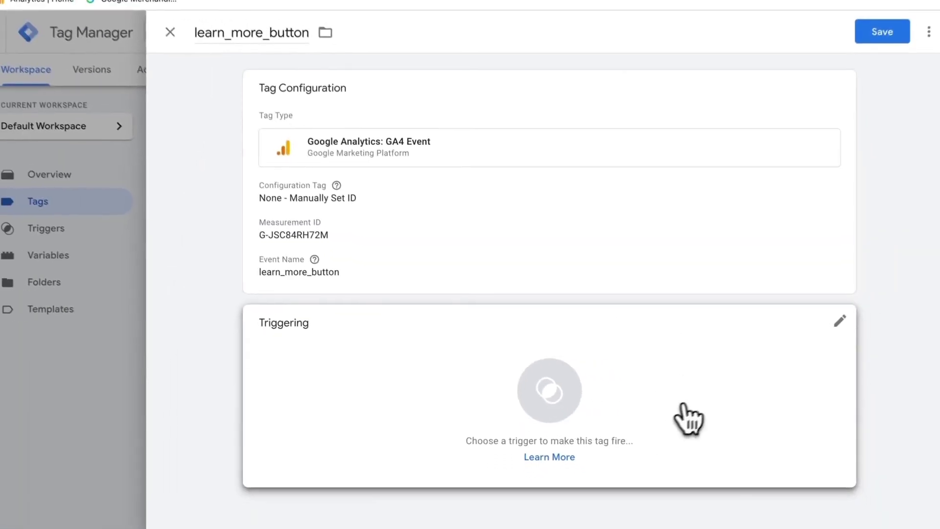
Step: Assign the learn more trigger to the learn_more_button tag and save the tag
click(576, 351)
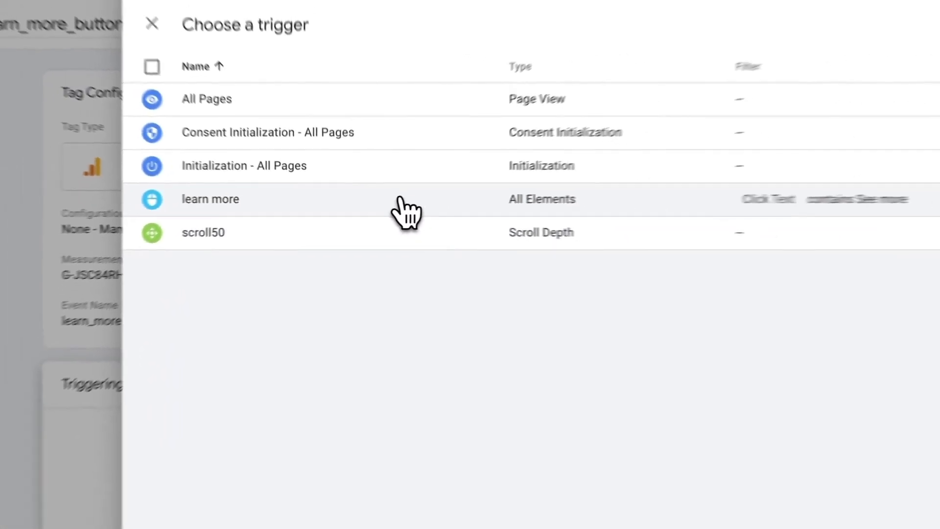
click(380, 177)
click(891, 37)
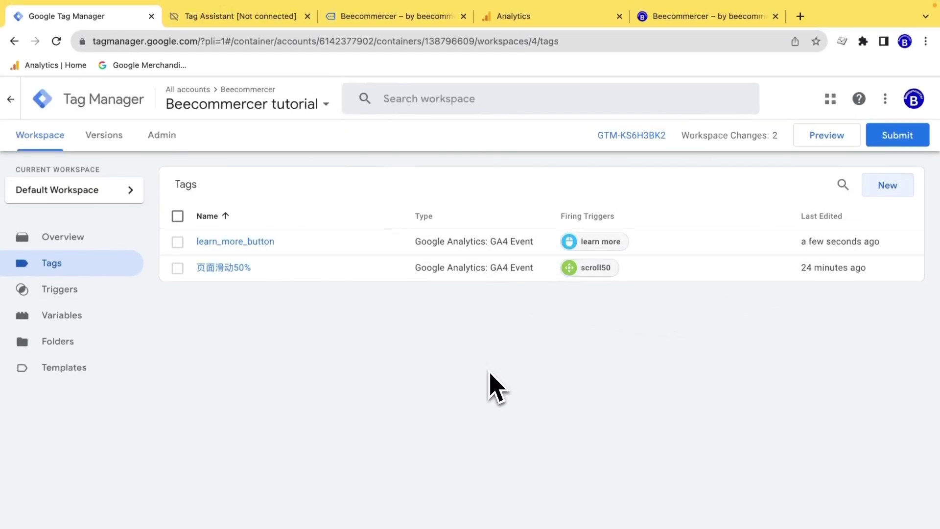
click(307, 16)
click(308, 17)
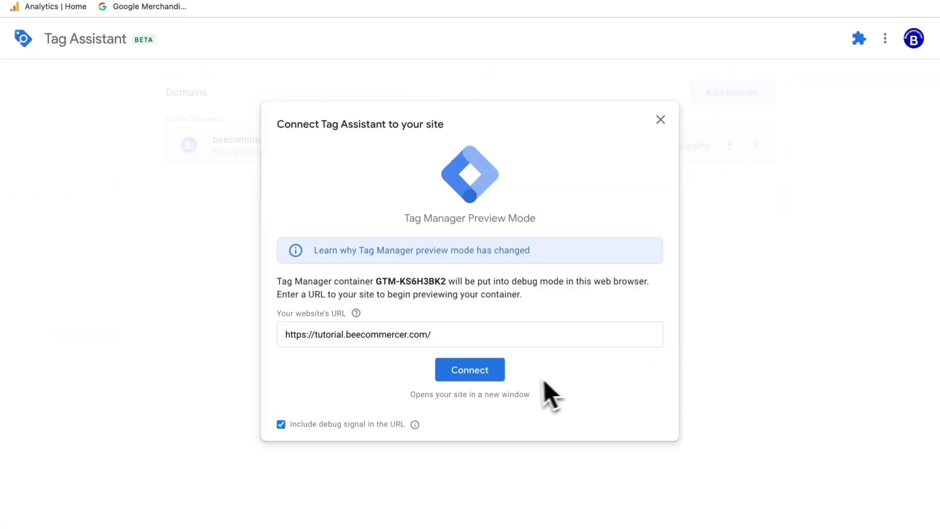
click(489, 368)
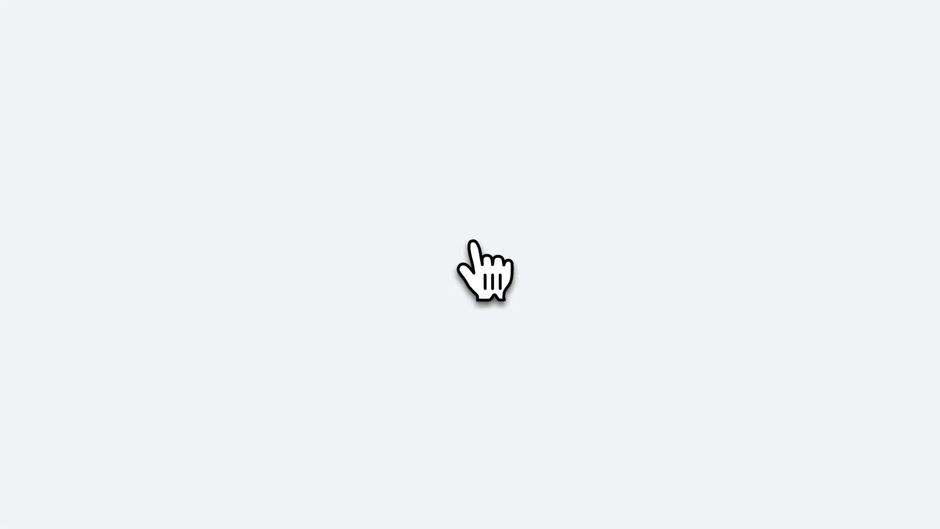
Step: Follow the See more link on the connected storefront home page and check in Tag Assistant which tags fired
scroll(494, 384, down, 4)
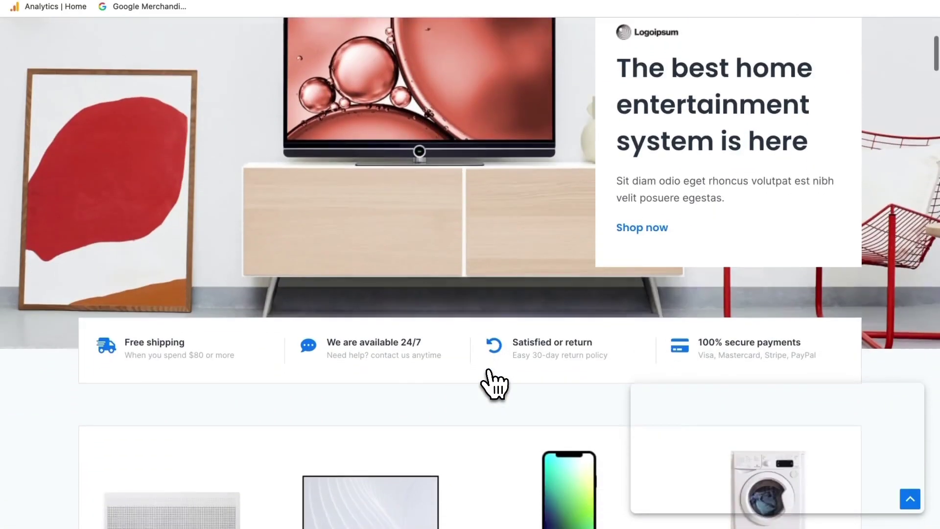
scroll(494, 384, down, 15)
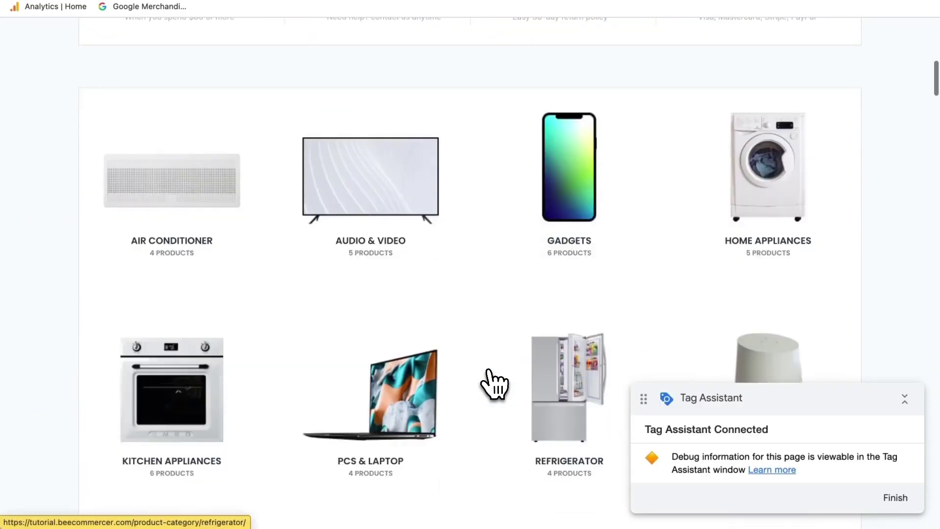
scroll(342, 283, up, 15)
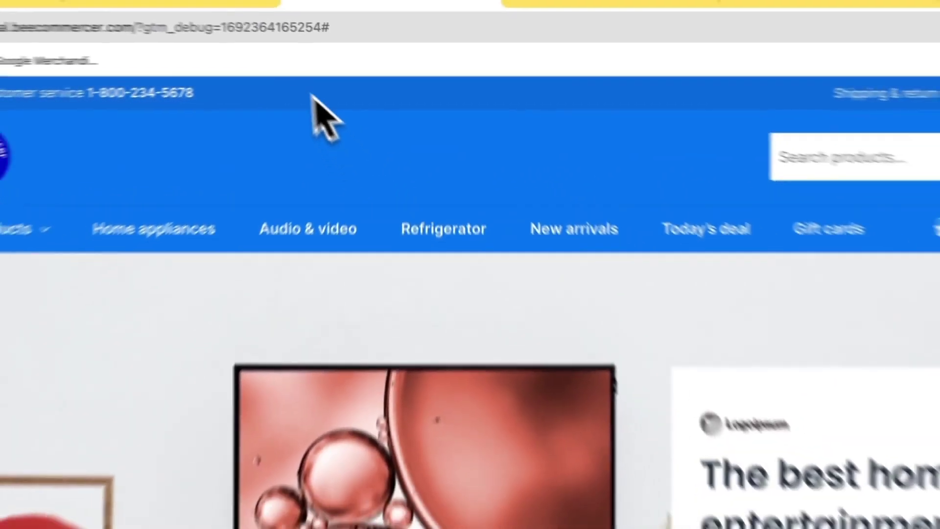
click(266, 22)
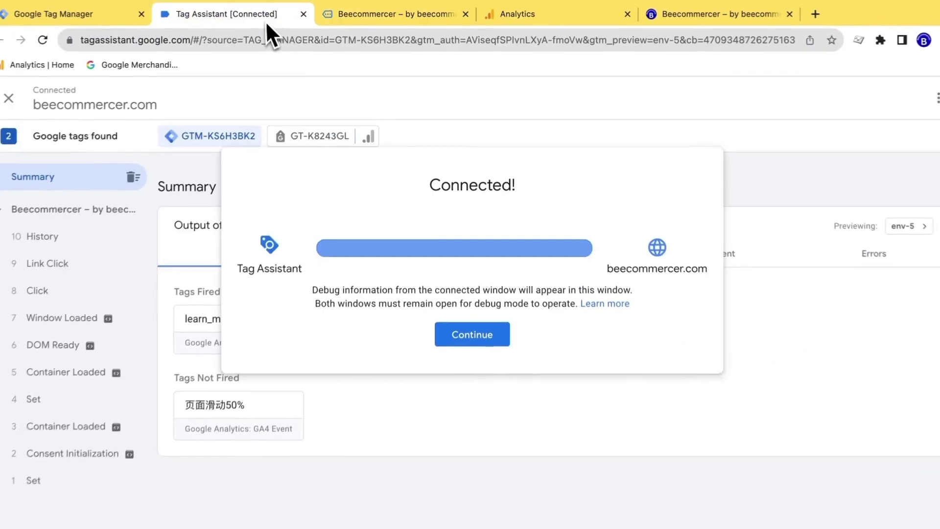
click(470, 325)
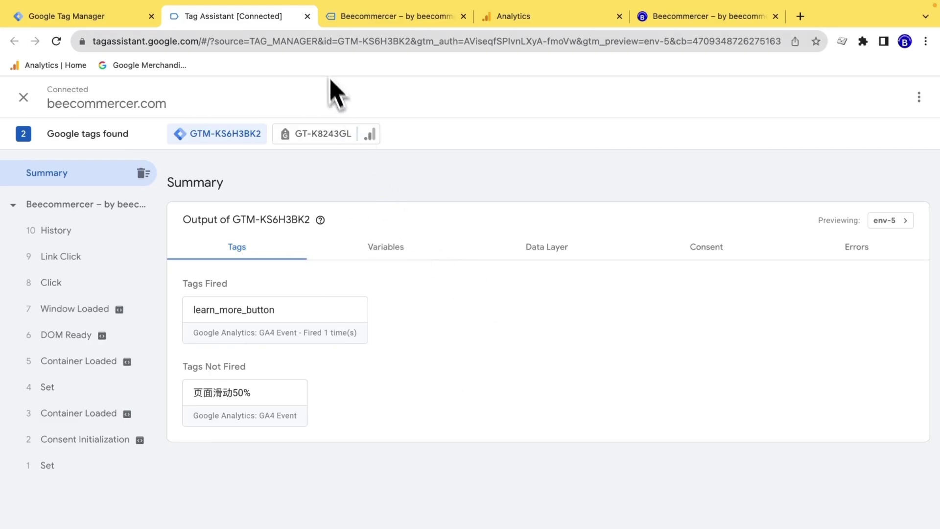
Step: Close the Tag Assistant and storefront debug pages and return to the Beecommercer tutorial container in Google Tag Manager
click(308, 16)
click(307, 16)
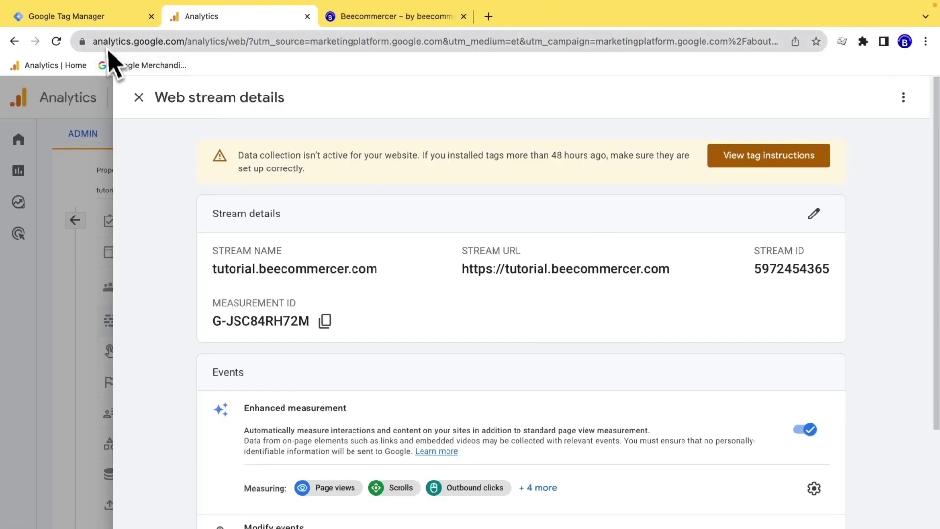
click(104, 19)
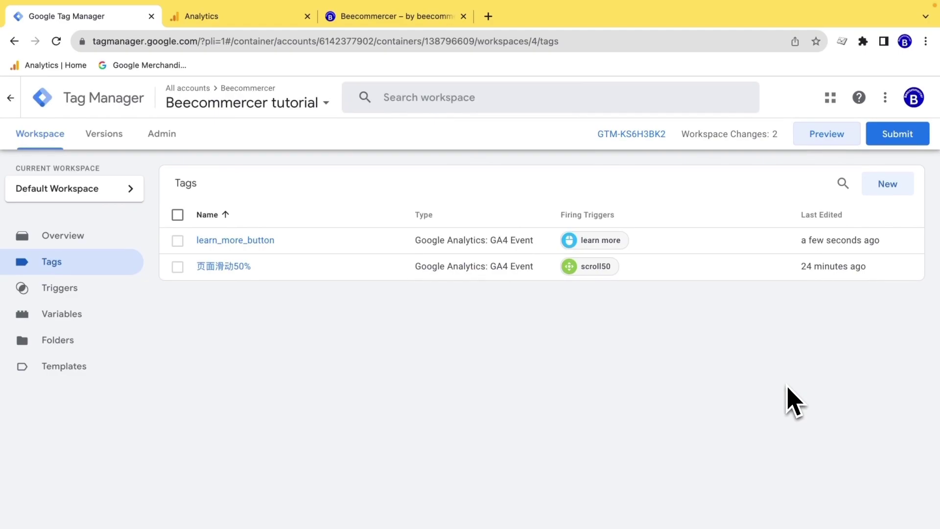
Step: Submit and publish the workspace changes to the Live environment without a version name or description, and return to the workspace overview
click(897, 133)
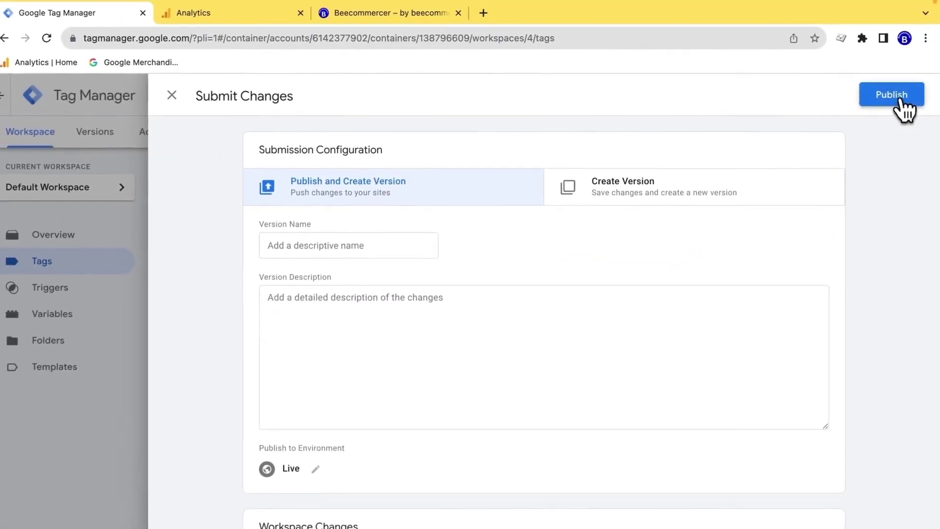
click(901, 100)
click(584, 476)
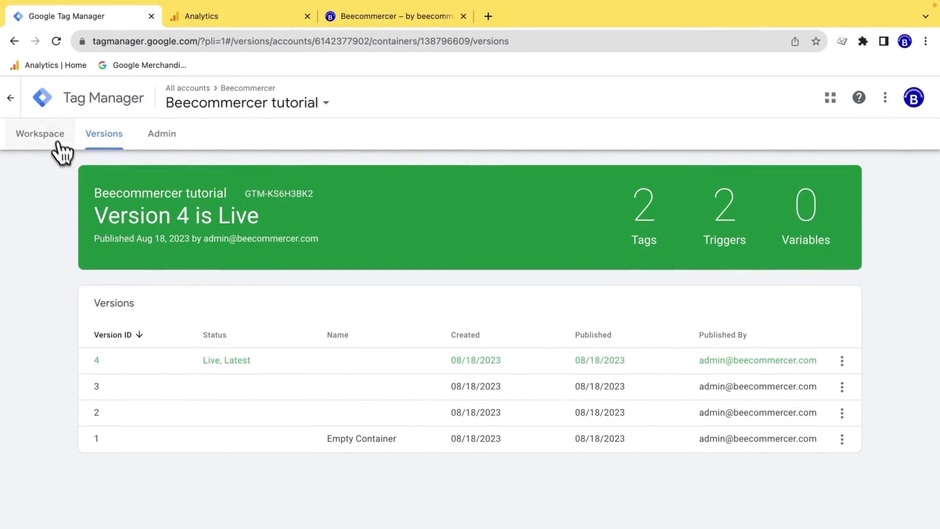
click(59, 147)
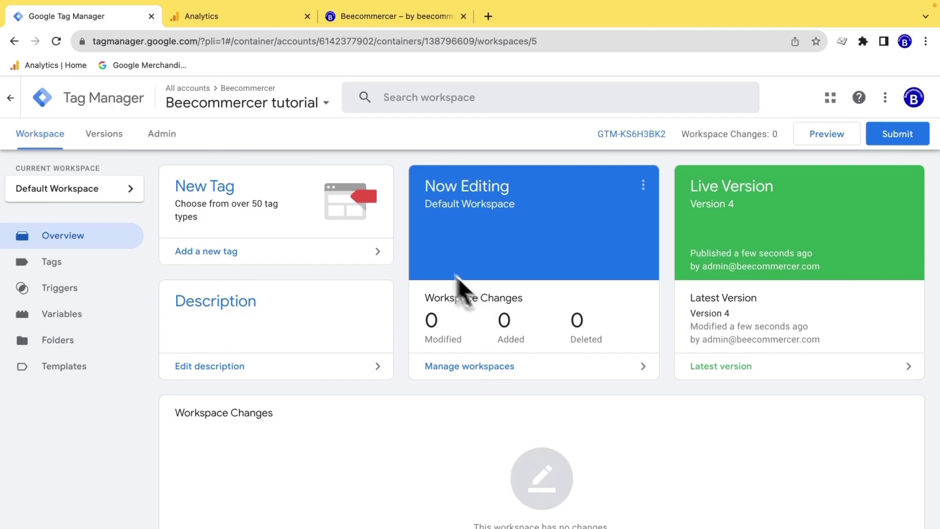
Step: Switch to Google Analytics, close the web stream details, and look through the property's list of existing events
click(230, 16)
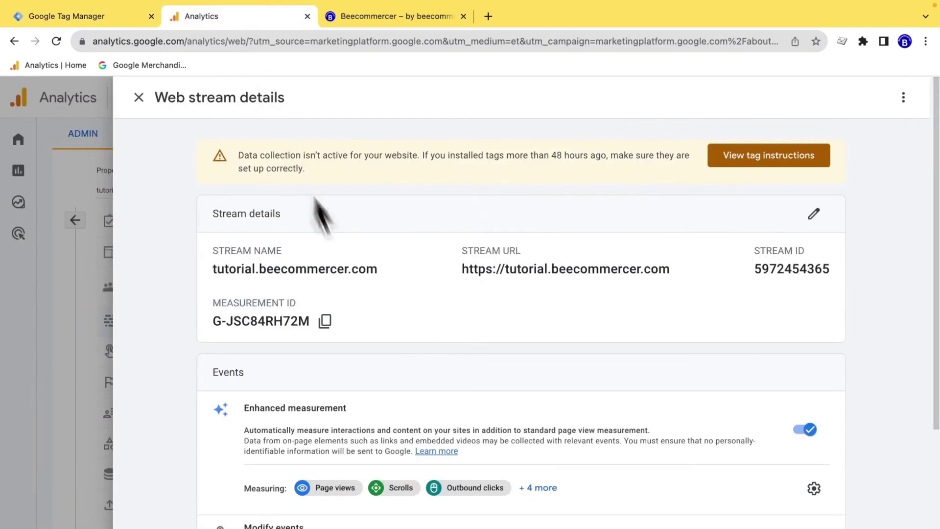
click(140, 98)
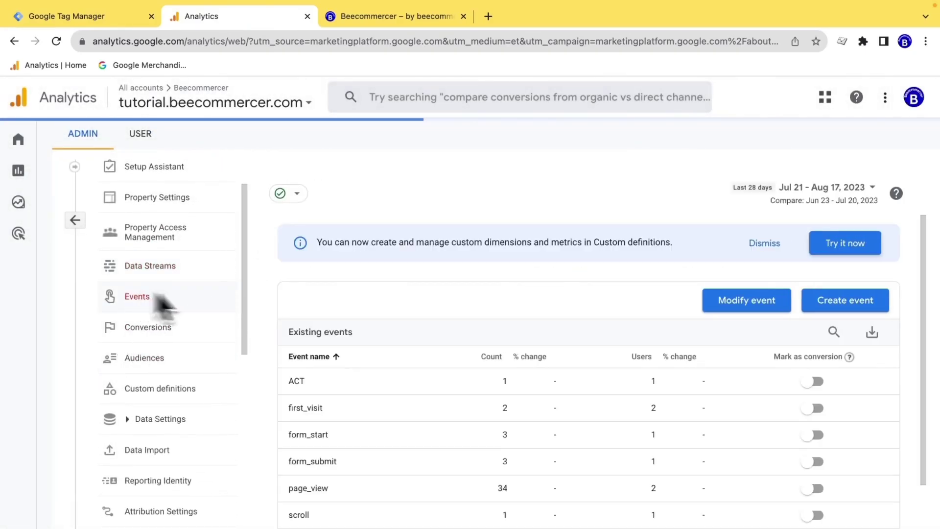
scroll(535, 464, down, 2)
scroll(514, 430, up, 1)
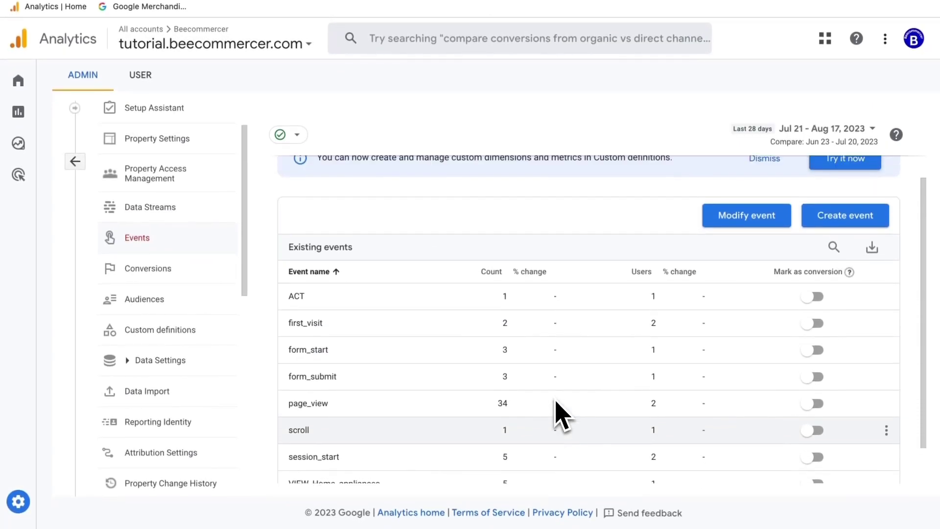
scroll(556, 403, down, 1)
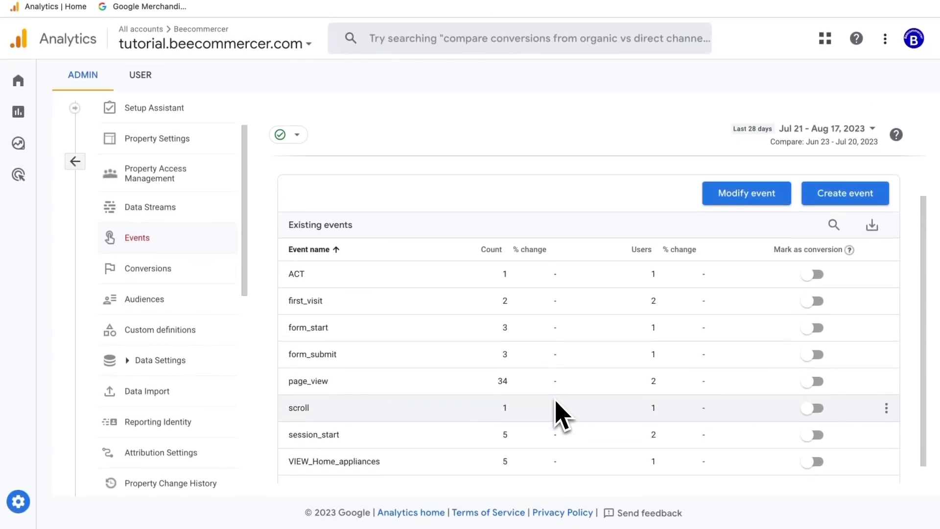
scroll(558, 413, up, 2)
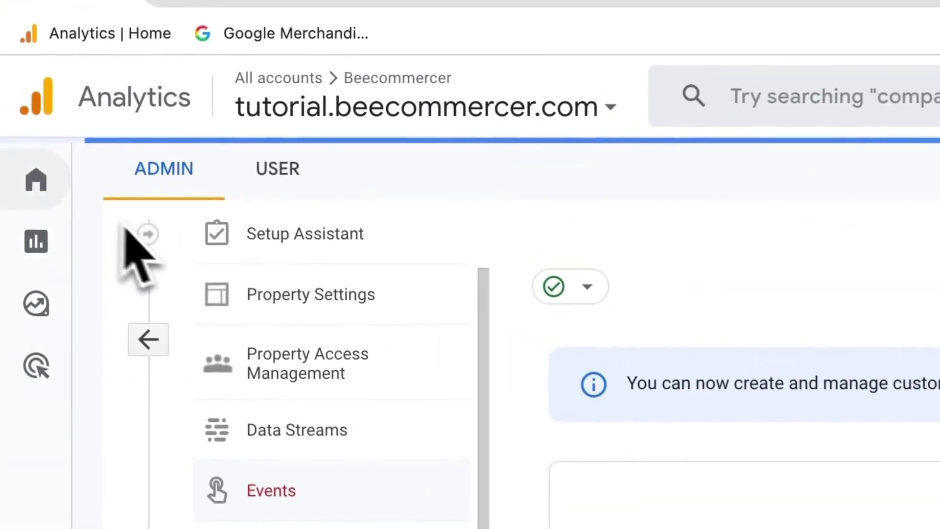
Step: Open the Realtime report and check the last page of event counts by event name for learn_more_button
click(109, 155)
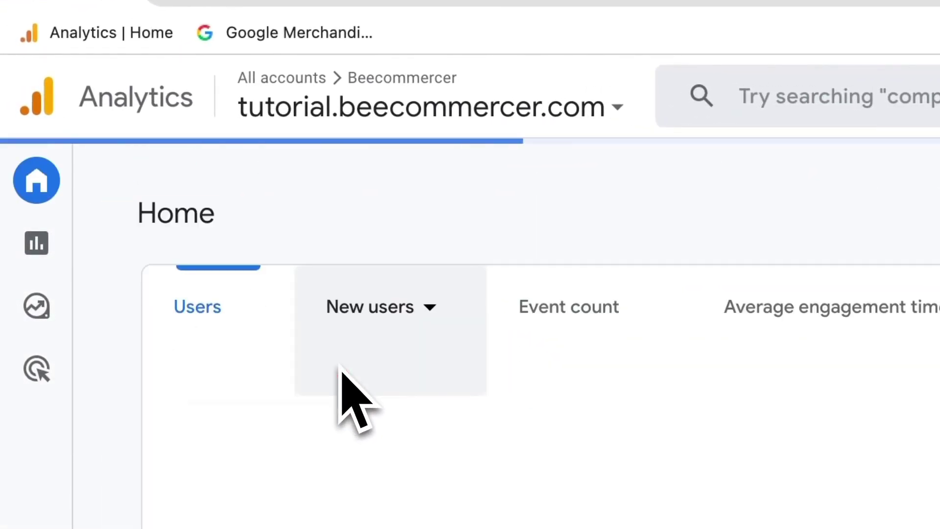
mouse_move(111, 273)
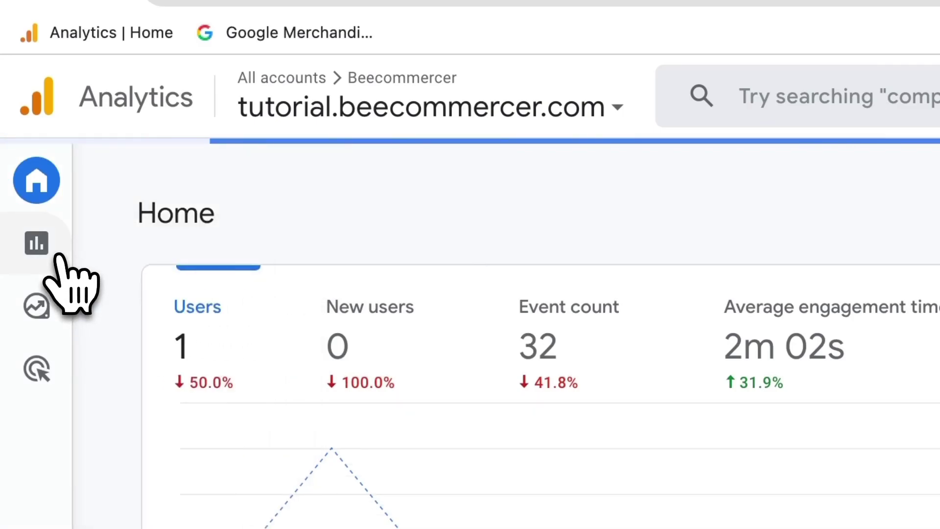
click(56, 258)
click(161, 225)
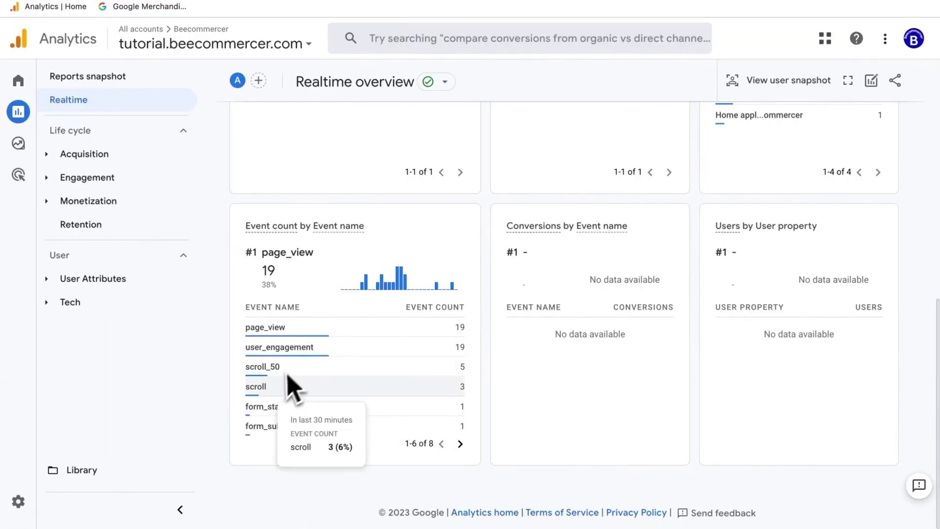
click(459, 443)
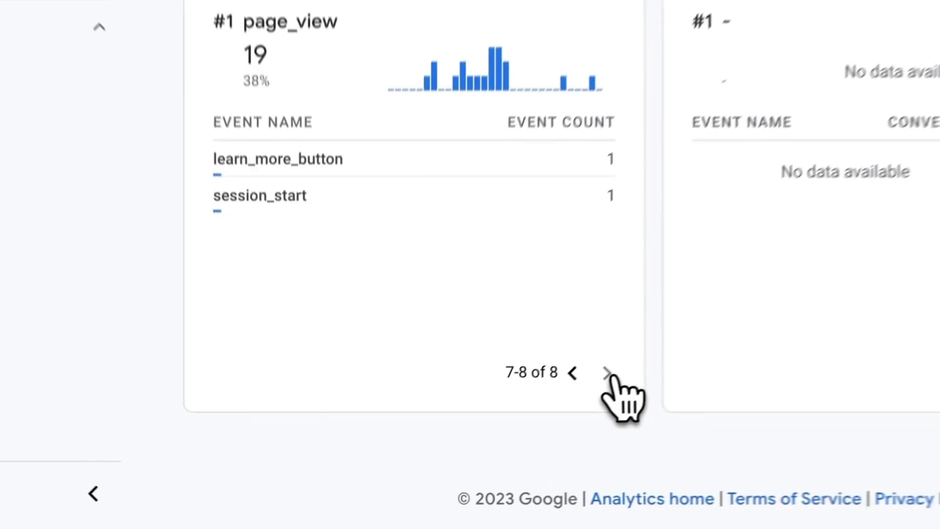